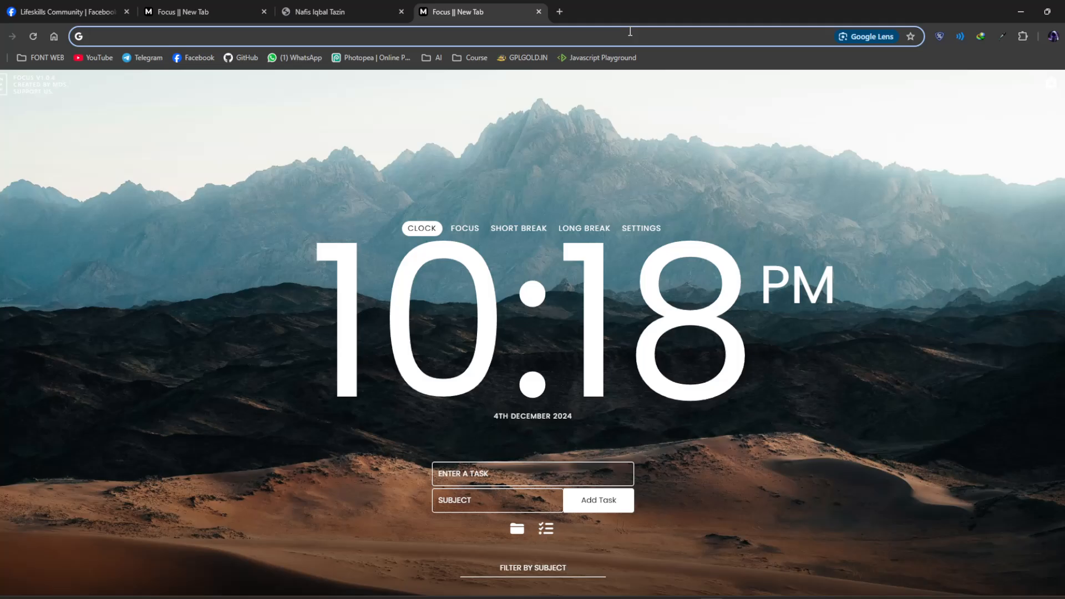
mouse_move(254, 8)
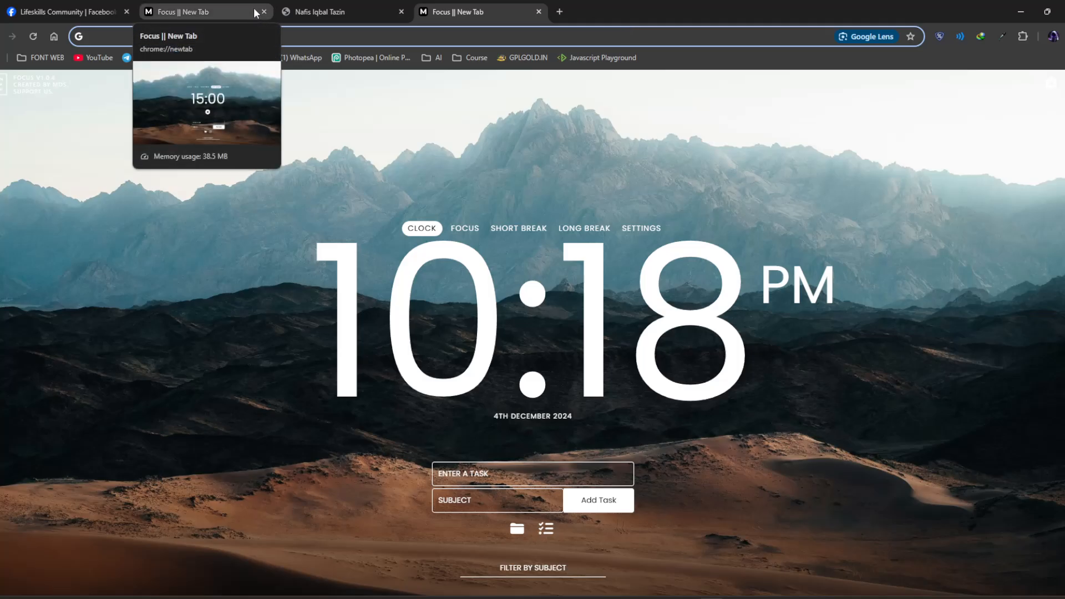
left_click(191, 39)
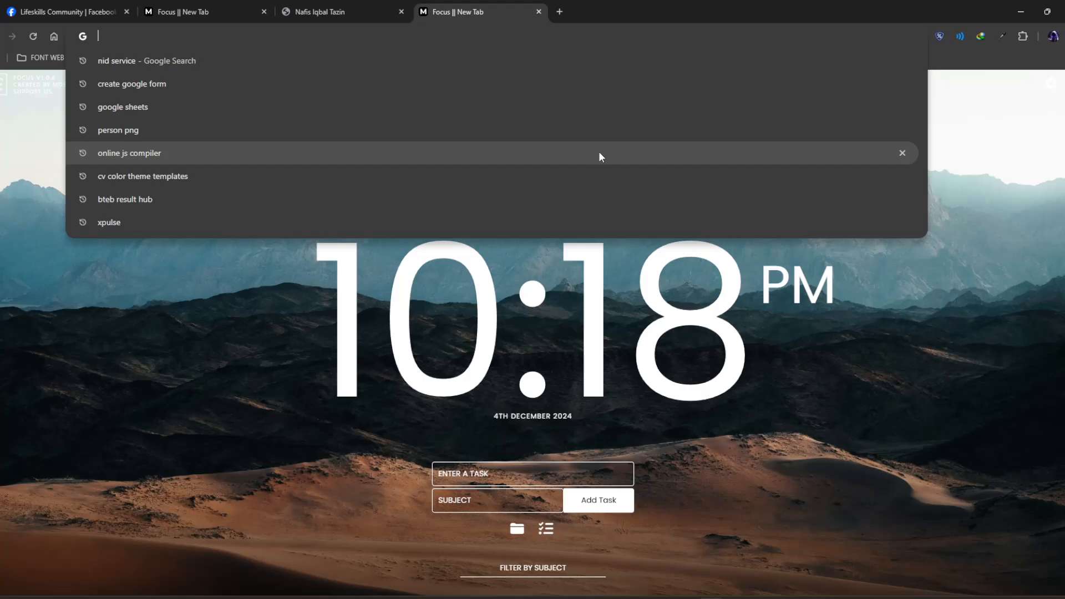
type("b")
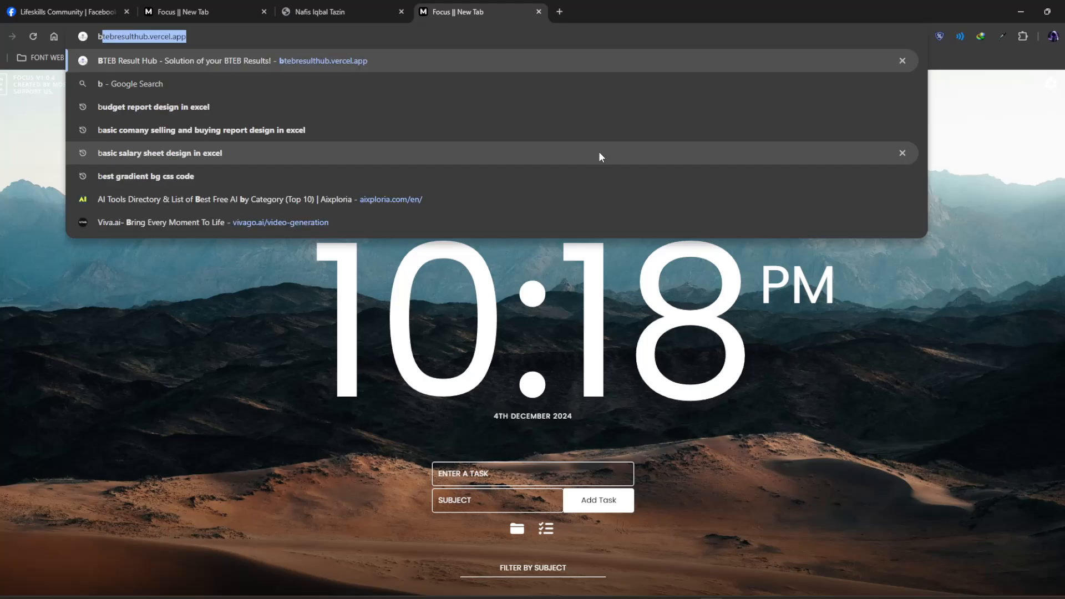
key("BackSpace")
key("BackSpace")
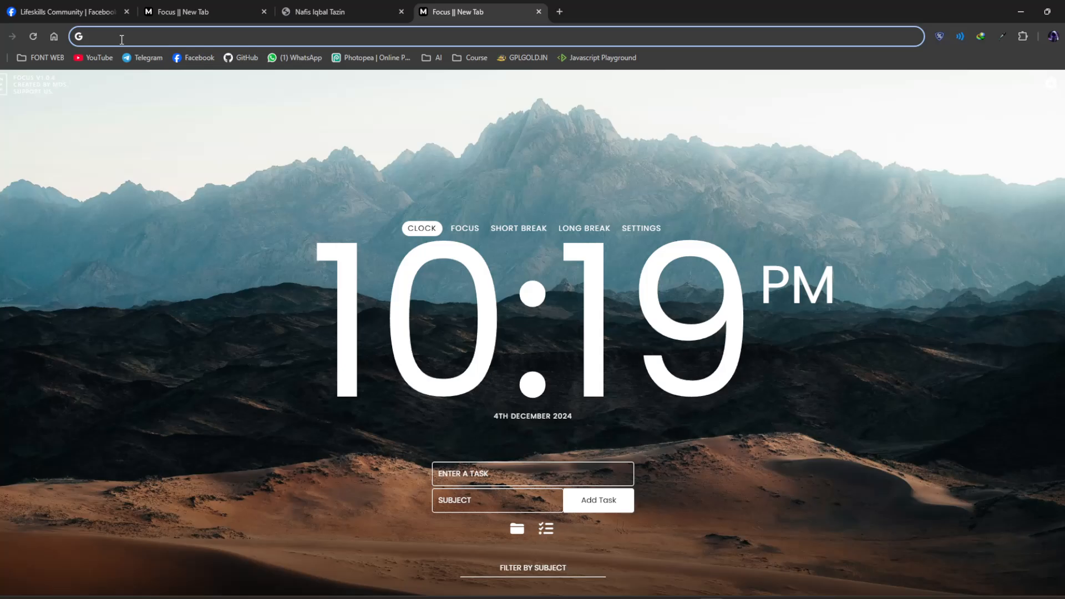
- Search Google for mobile repir shop in "New York"
type("mobil")
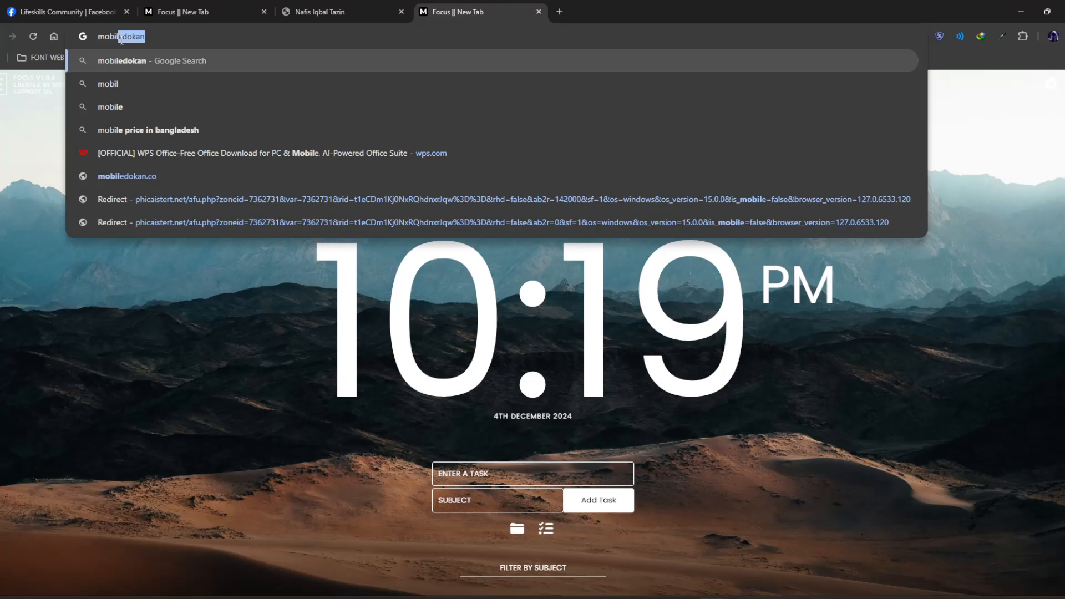
type("e")
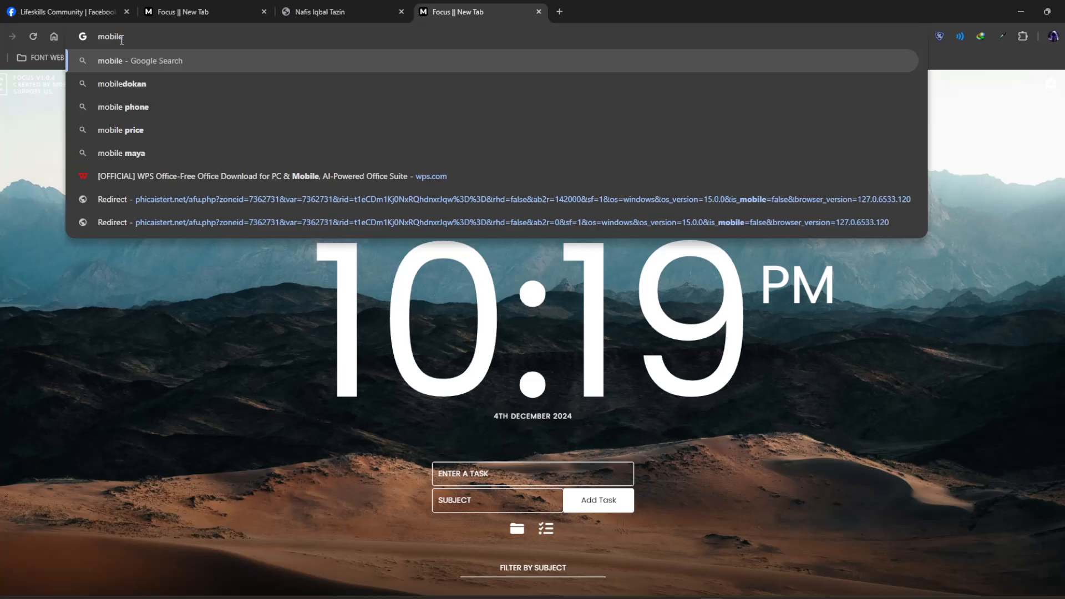
type(" repir")
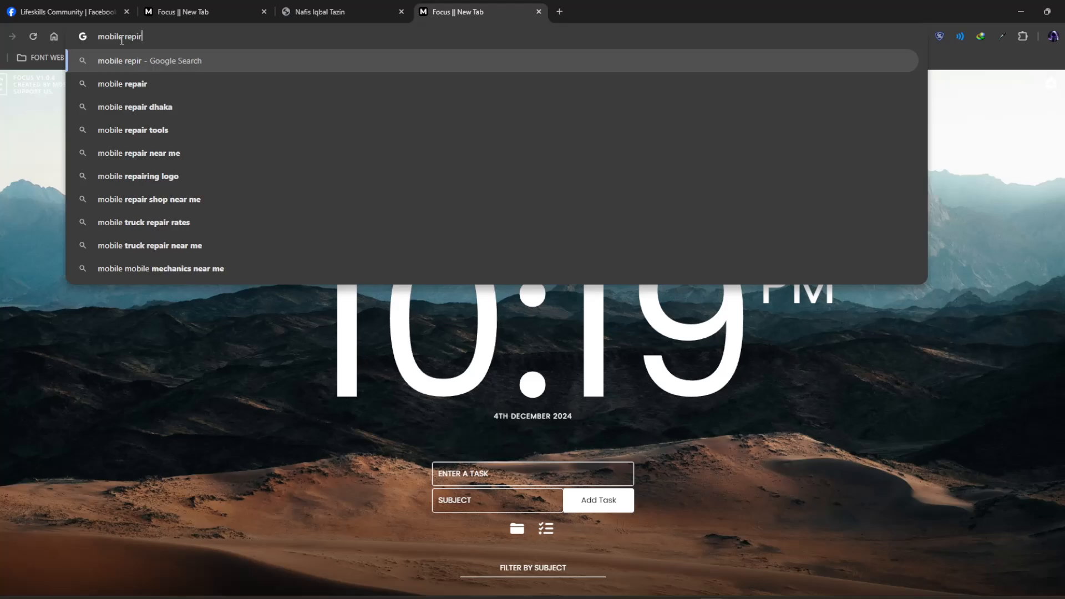
type(" sho")
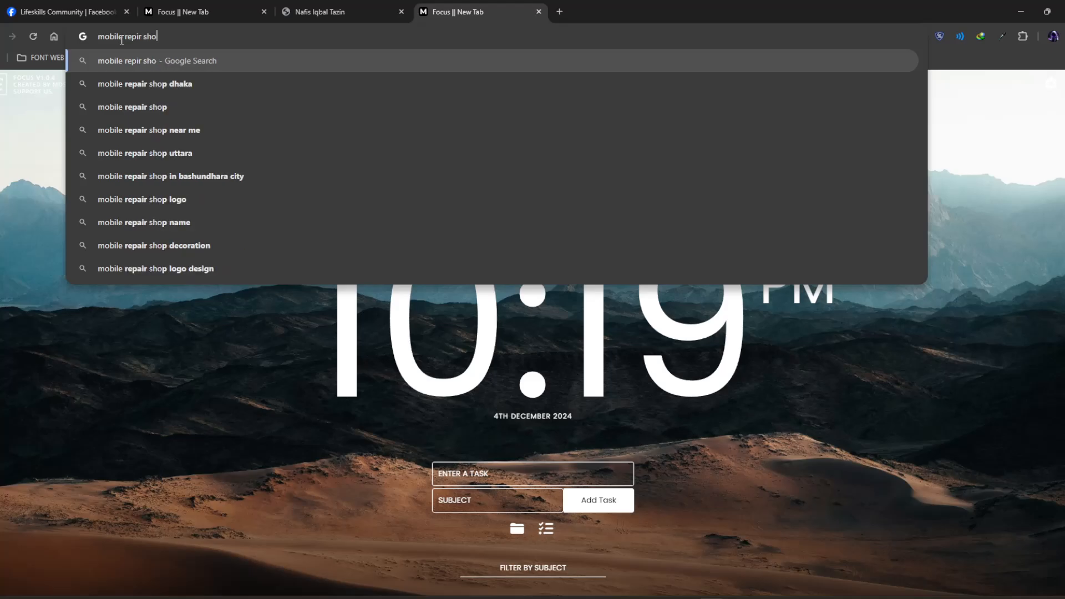
type("p in ")
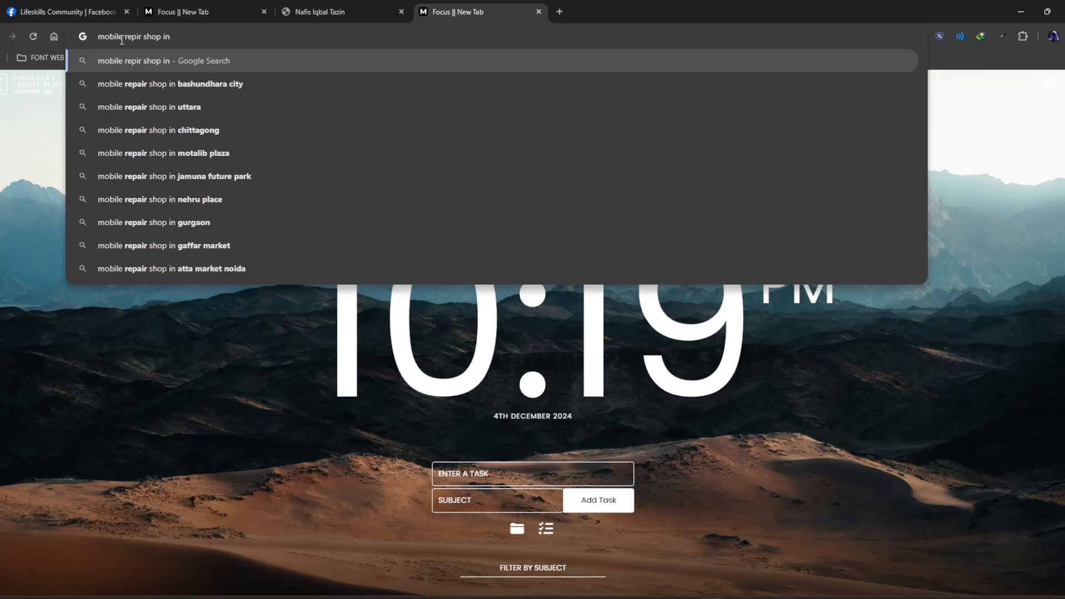
type("\"\"")
type("Nw")
key("BackSpace")
type("ew ")
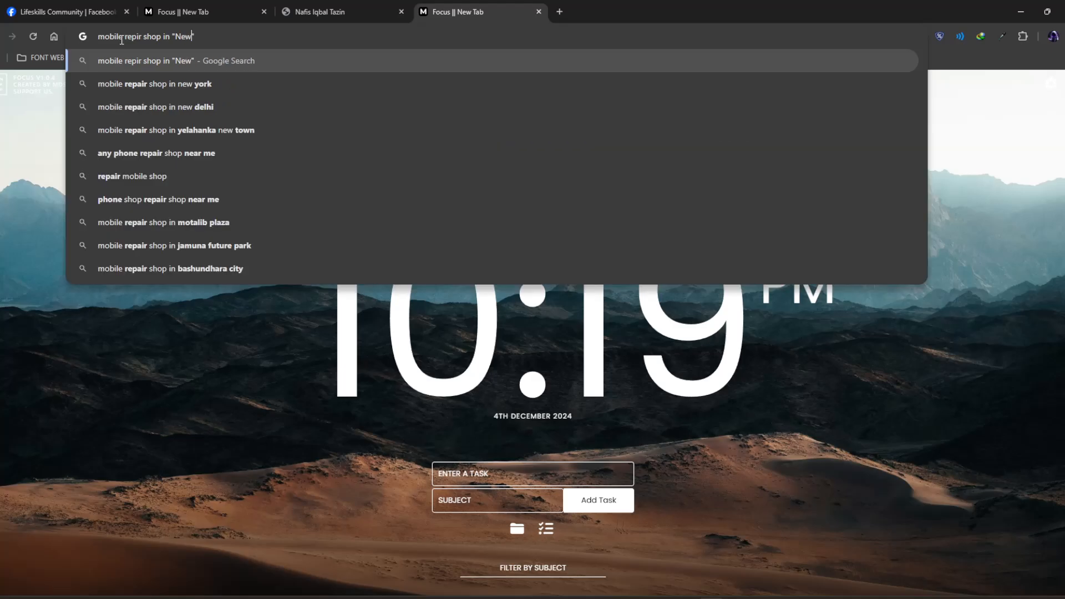
type("York")
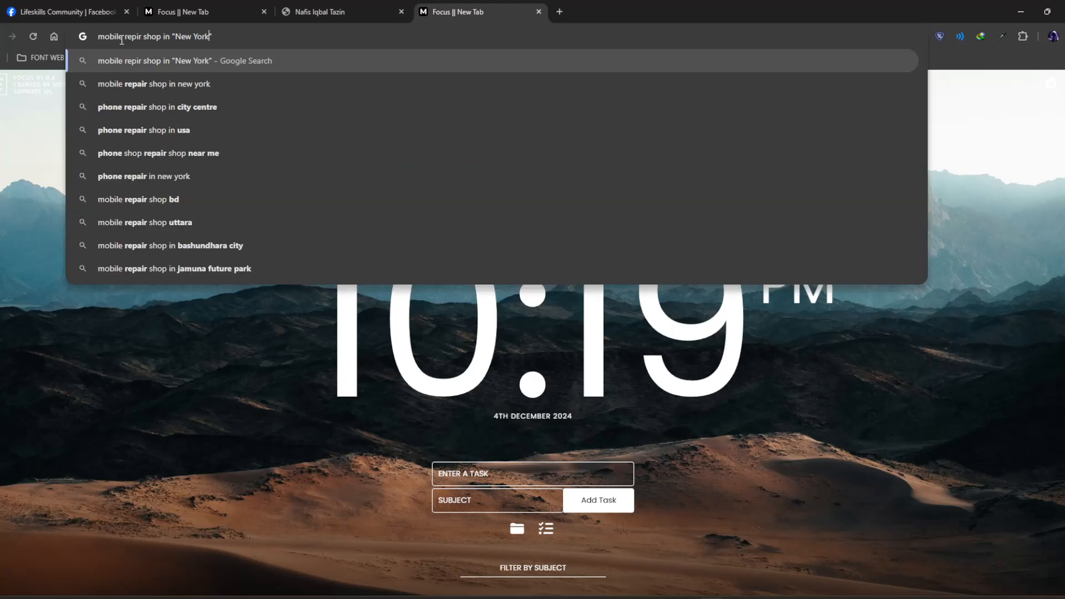
key("Return")
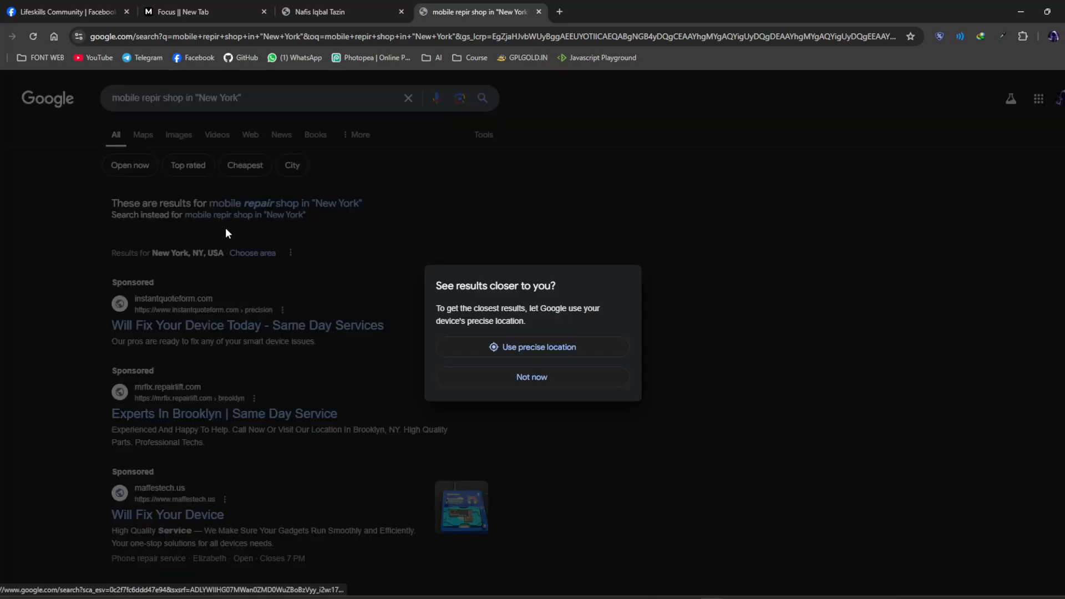
- Try to let Google use the device's precise location for closer search results
left_click(550, 347)
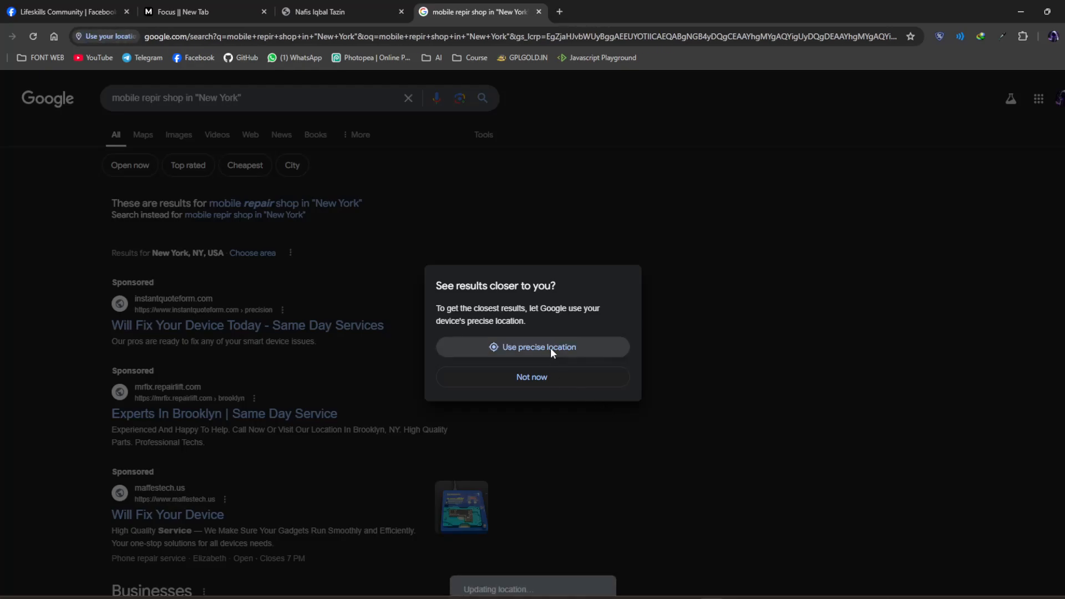
left_click(186, 122)
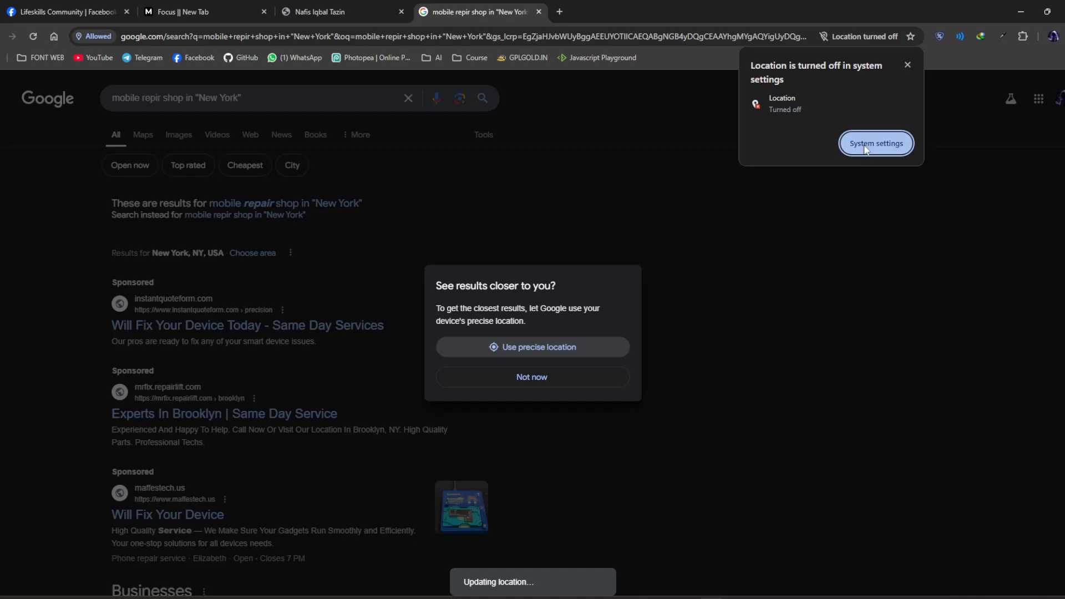
left_click(863, 145)
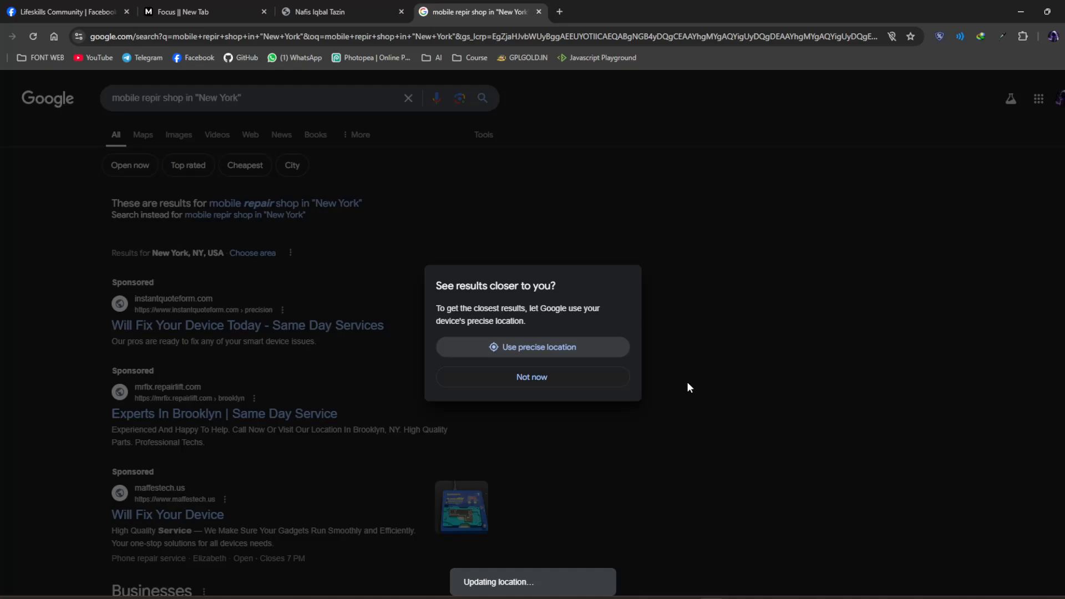
left_click(584, 381)
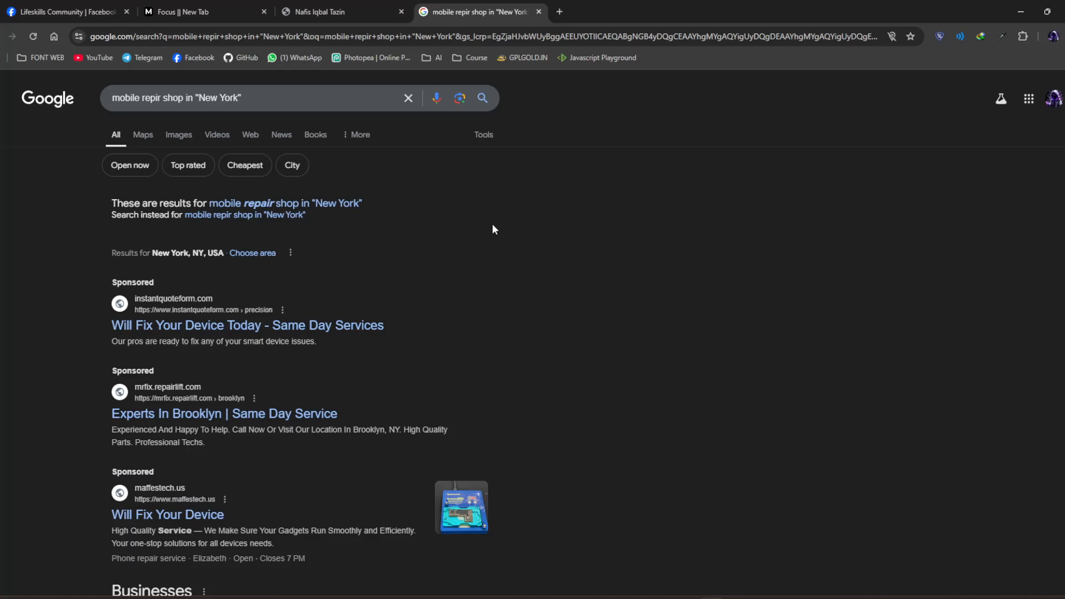
- Switch to the Google Meet call and stop presenting the screen
left_click_drag(1064, 25, 425, 1)
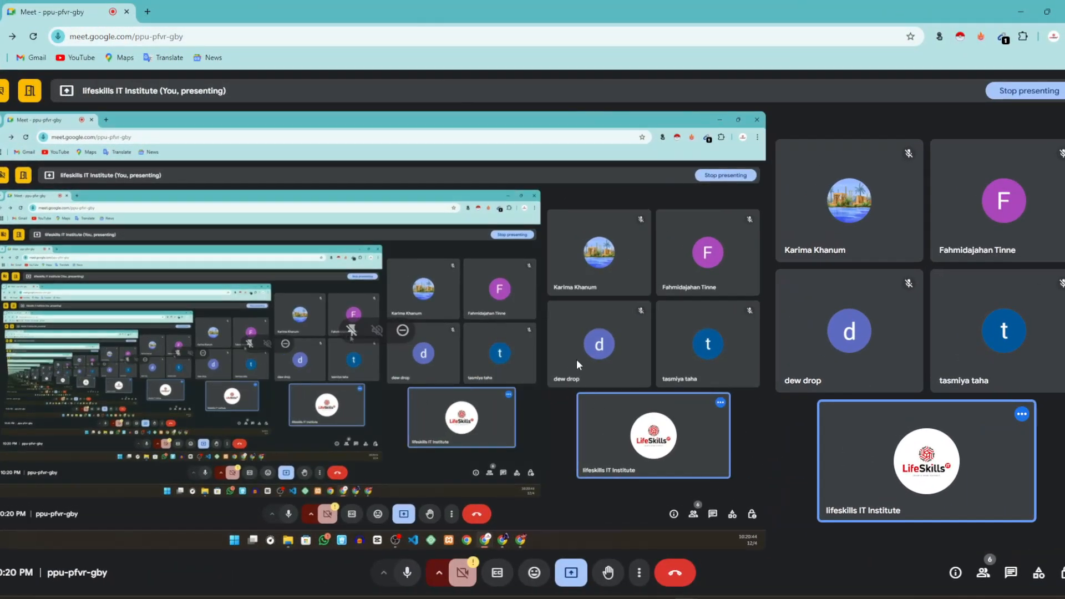
left_click(571, 573)
left_click(603, 536)
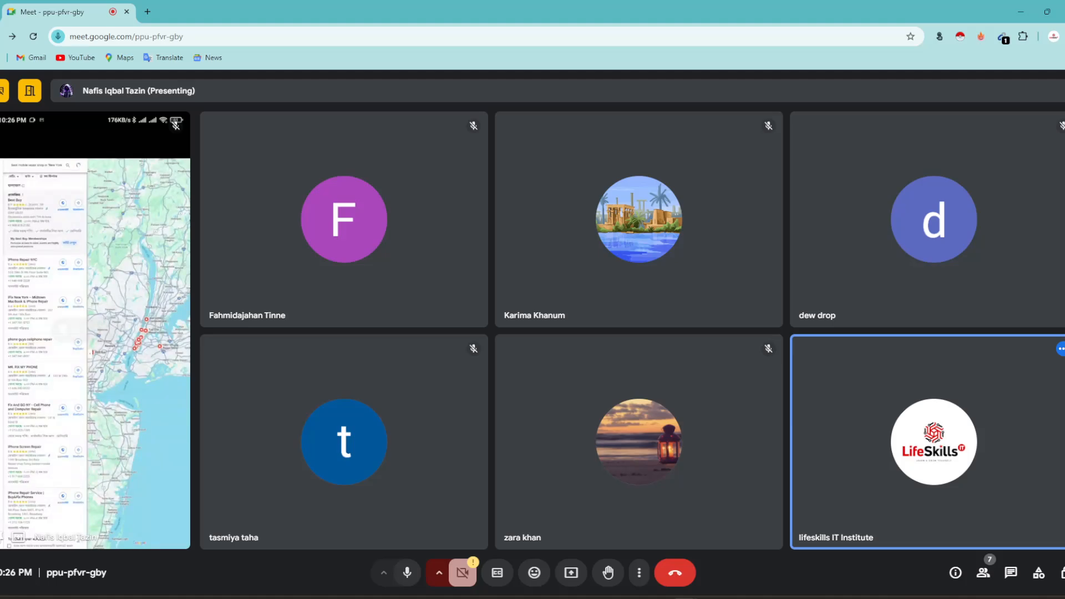
- Return to the Google results, dismiss the location refresh dialog and open the repair shop search in Maps
left_click_drag(205, 6, 1064, 78)
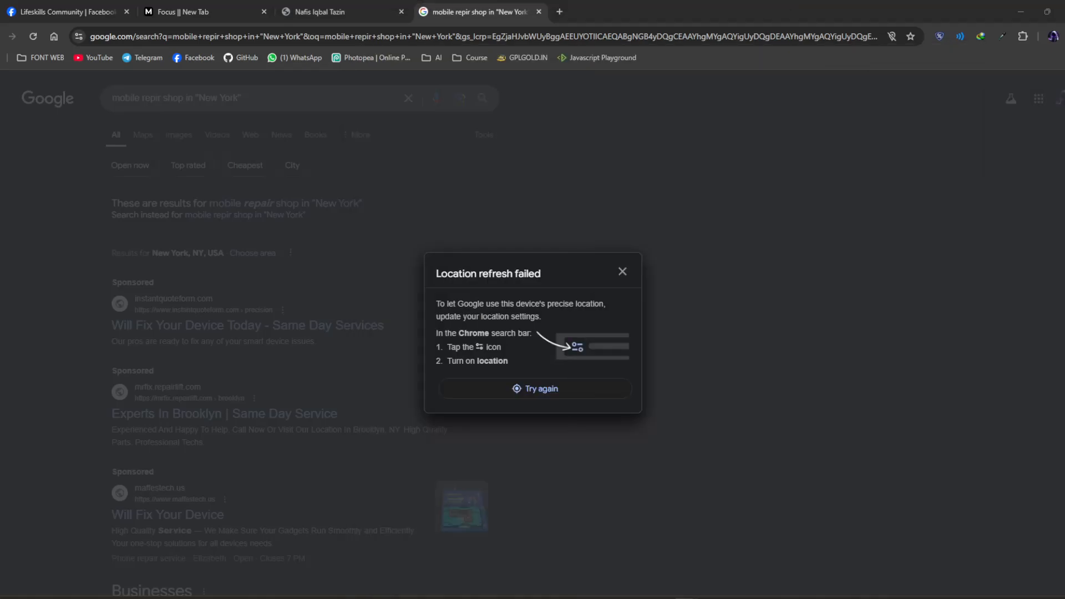
left_click(620, 274)
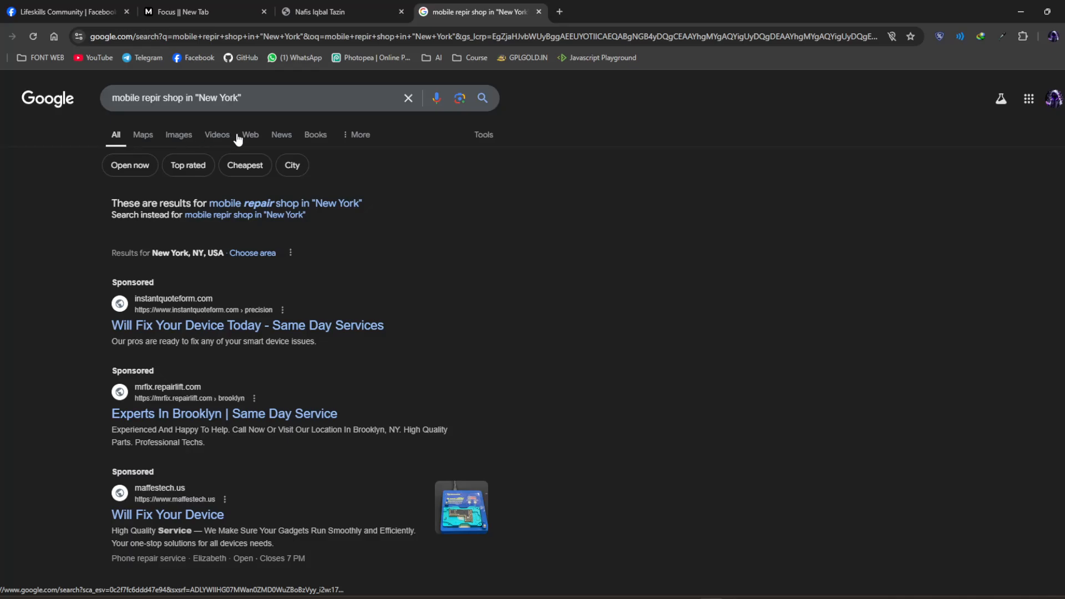
left_click(153, 137)
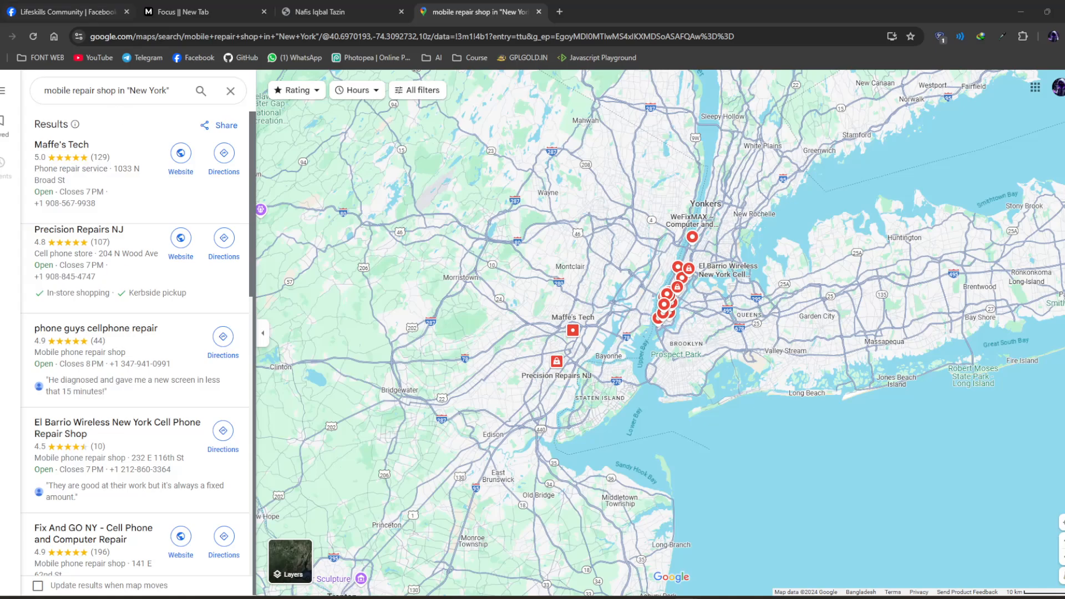
scroll(293, 361, "up", 1)
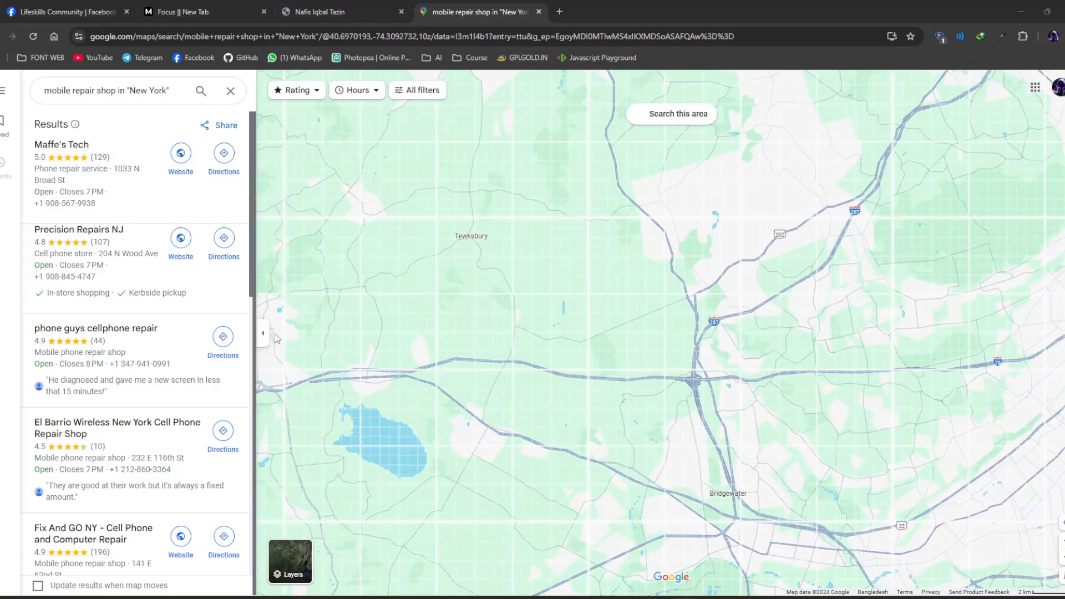
scroll(292, 361, "down", 2)
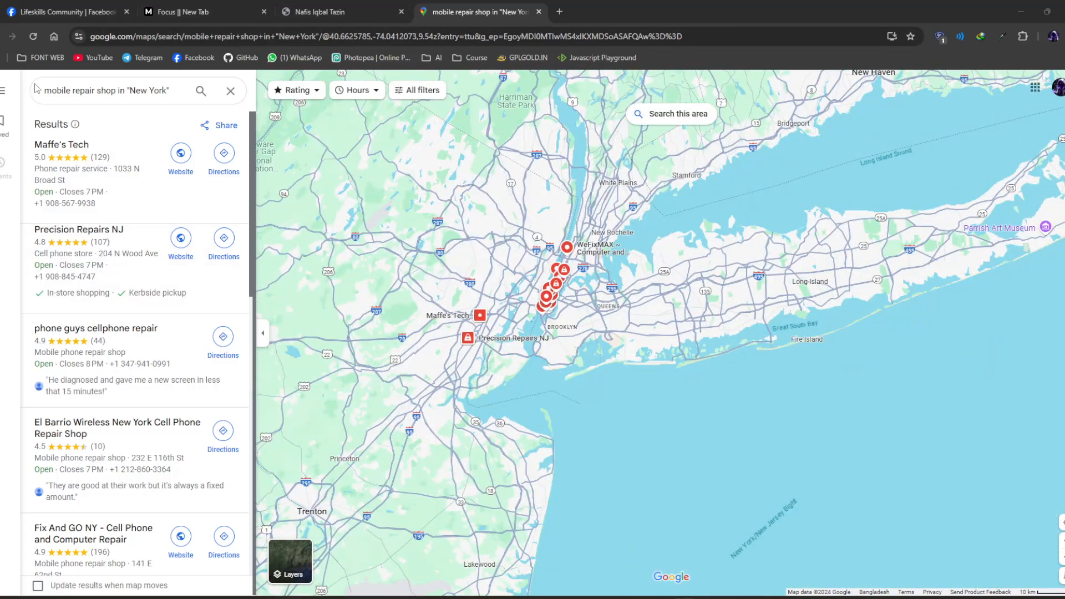
left_click(312, 12)
left_click(488, 5)
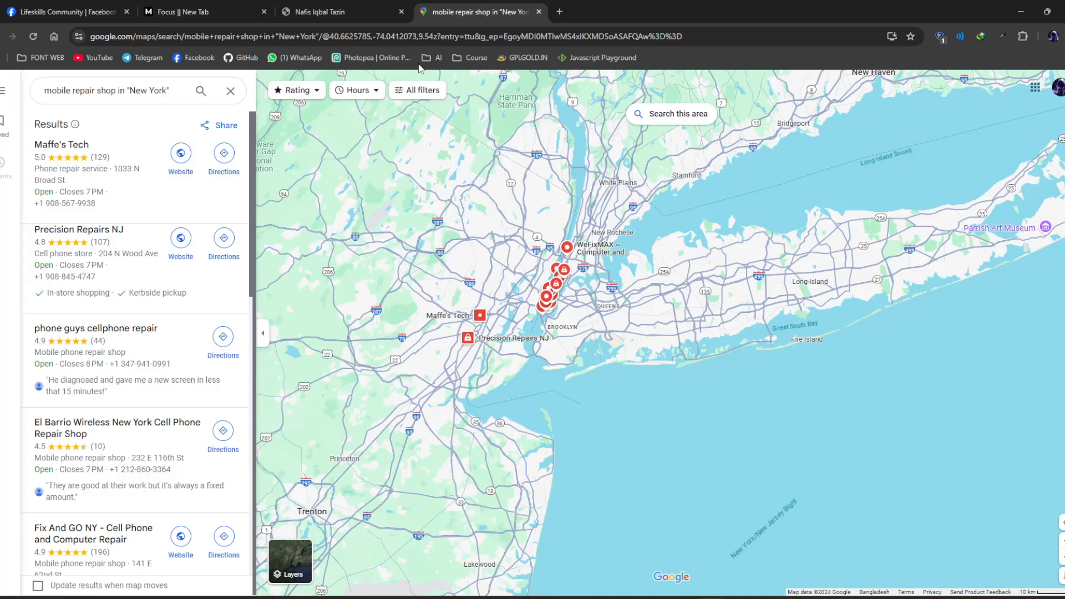
- Search Google in a new tab for best mobile repair shop in "new york"
left_click(559, 12)
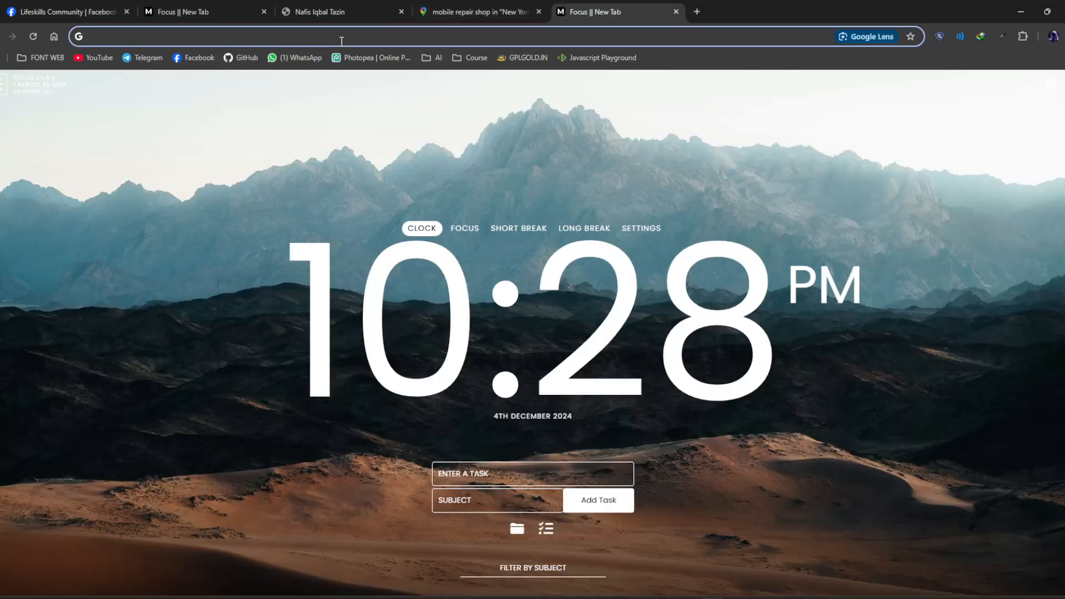
left_click(342, 42)
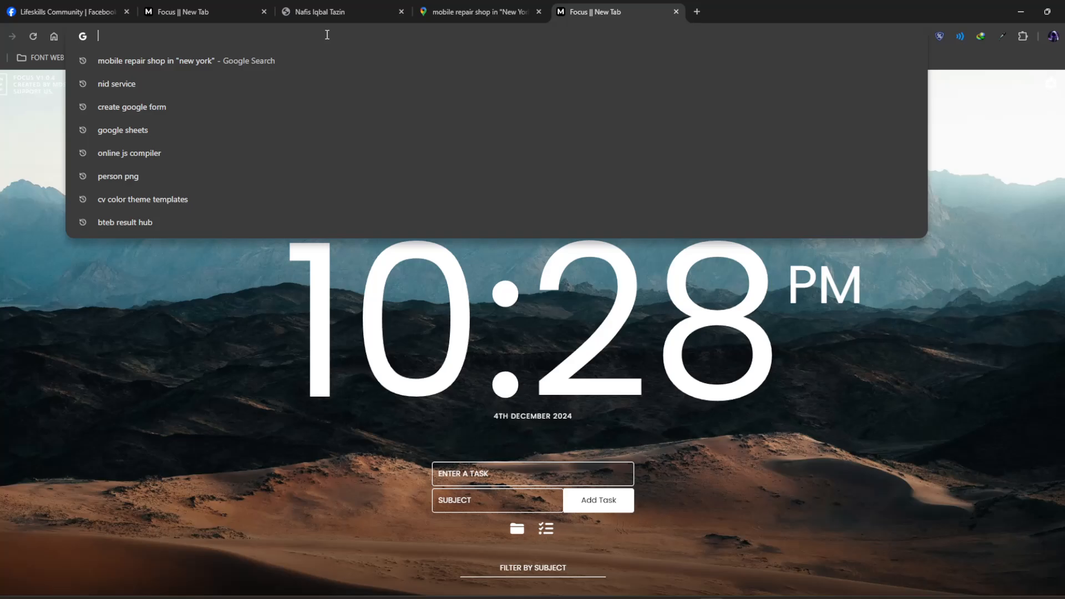
type("best ")
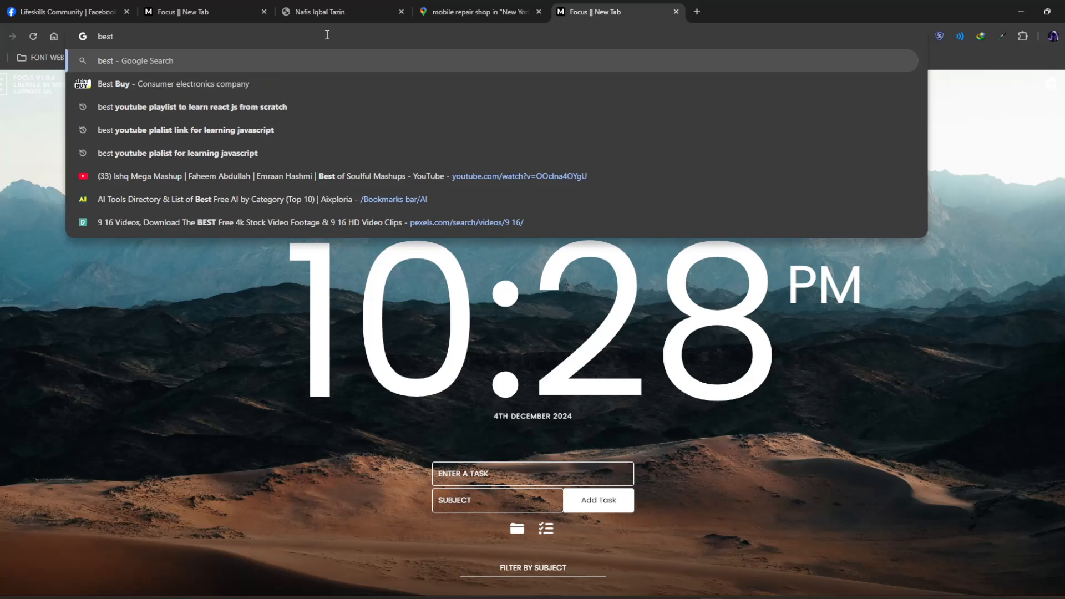
type("mobil")
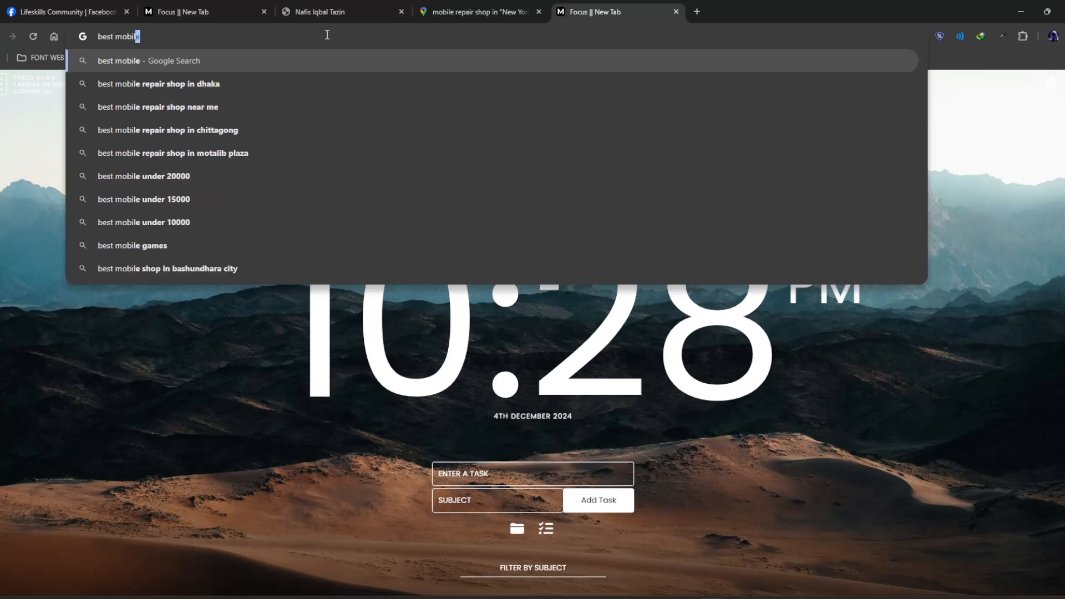
type("e repai")
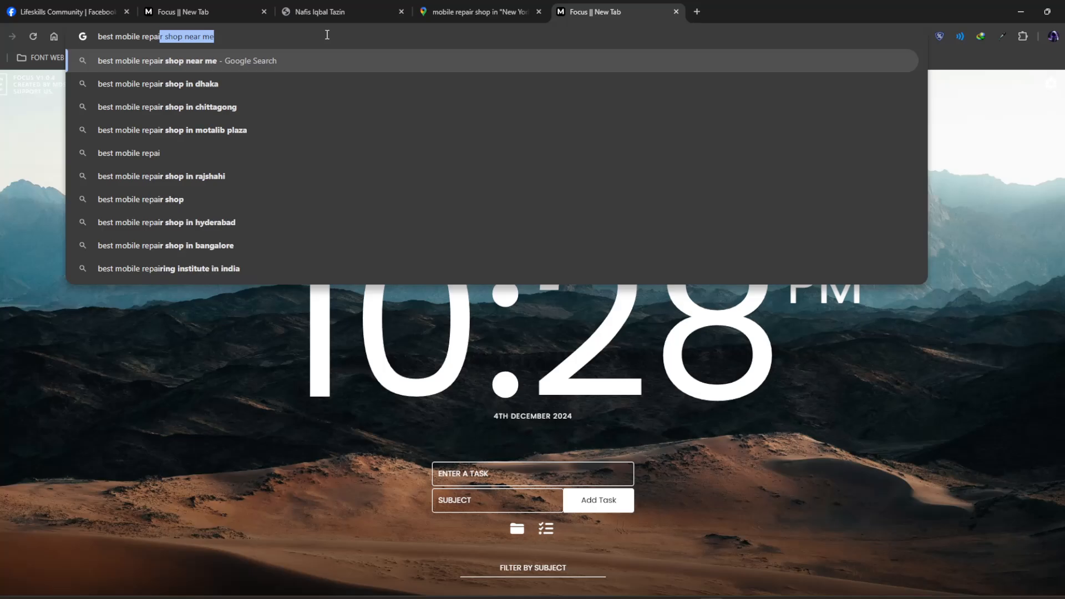
type("r shop in")
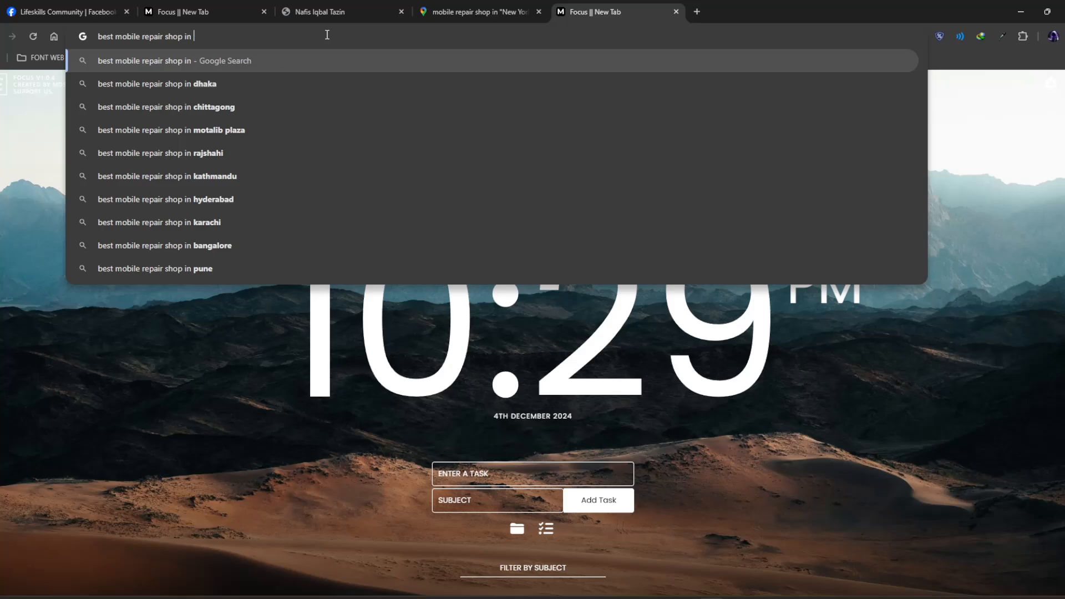
type(" \"\"")
type("new y")
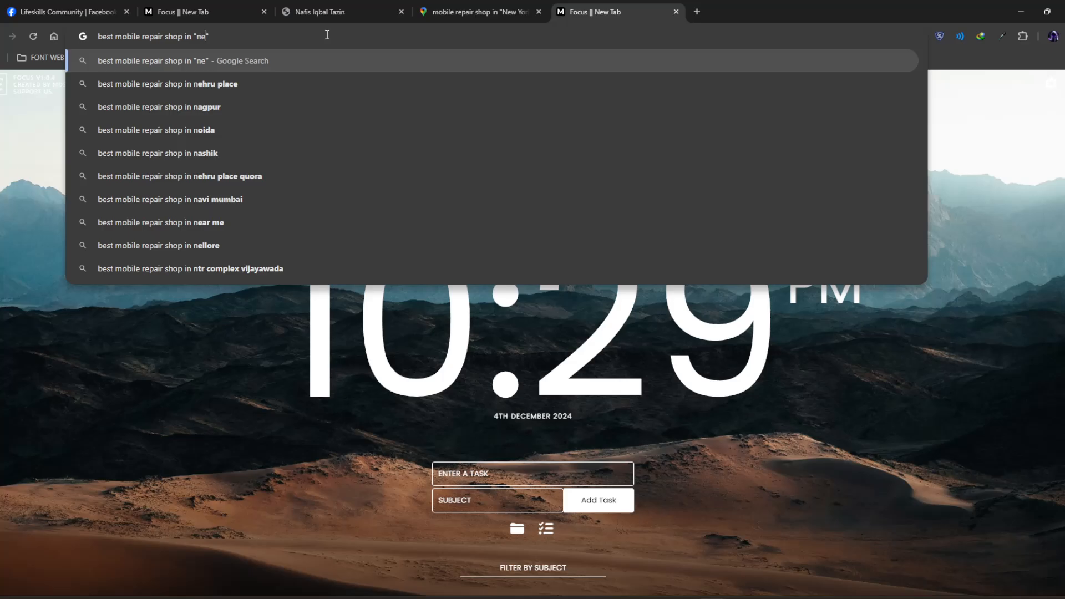
type("ork")
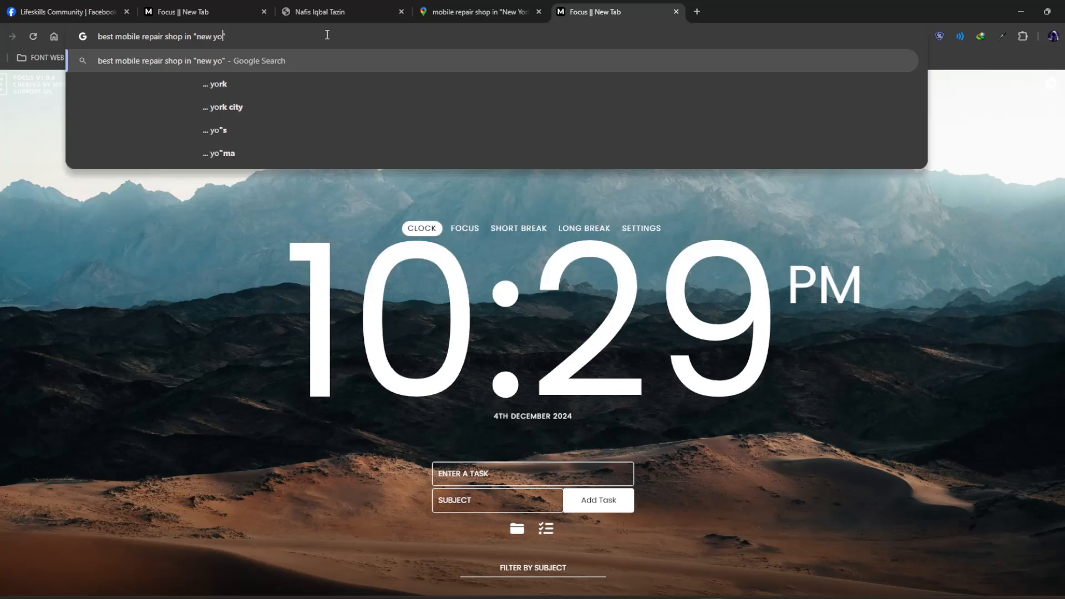
key("Return")
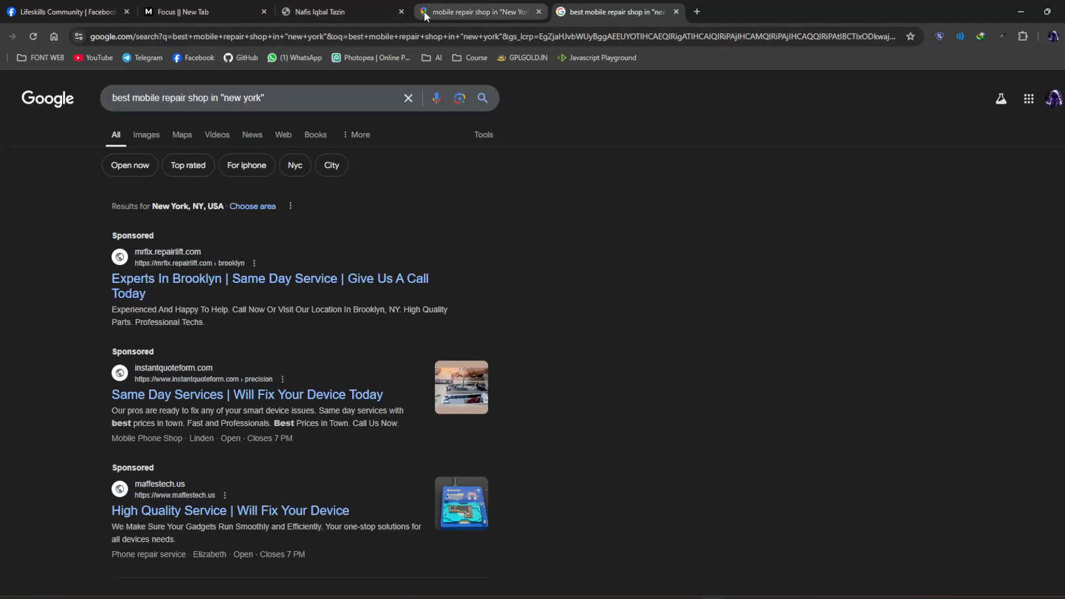
- Compare the Maps listings of the first search with the results for the best mobile repair shops
left_click(469, 11)
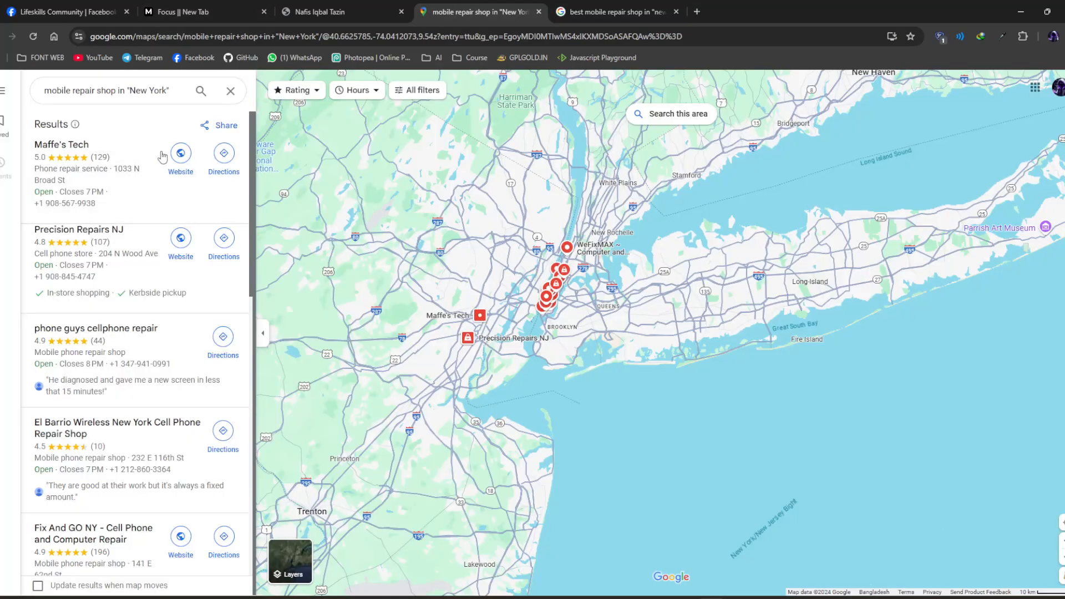
left_click(598, 6)
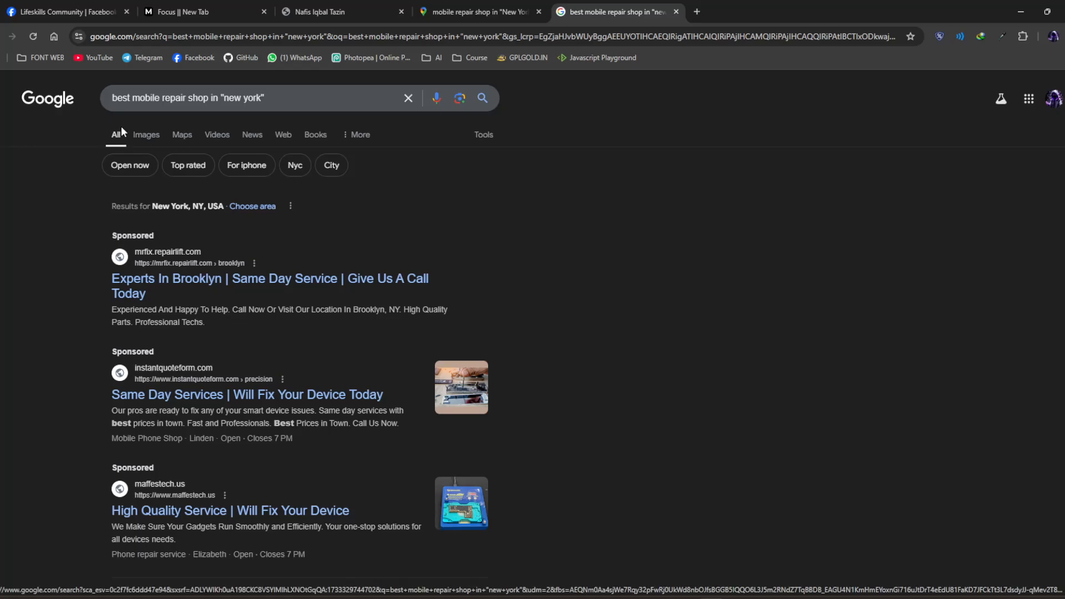
- Mark the Maps filter on the Google results with a screen snip and return to the repair shop listings in Maps
key("super+shift+s")
mouse_move(200, 127)
left_mouse_down()
mouse_move(290, 147)
mouse_move(361, 148)
mouse_move(199, 147)
left_mouse_up()
left_click(471, 6)
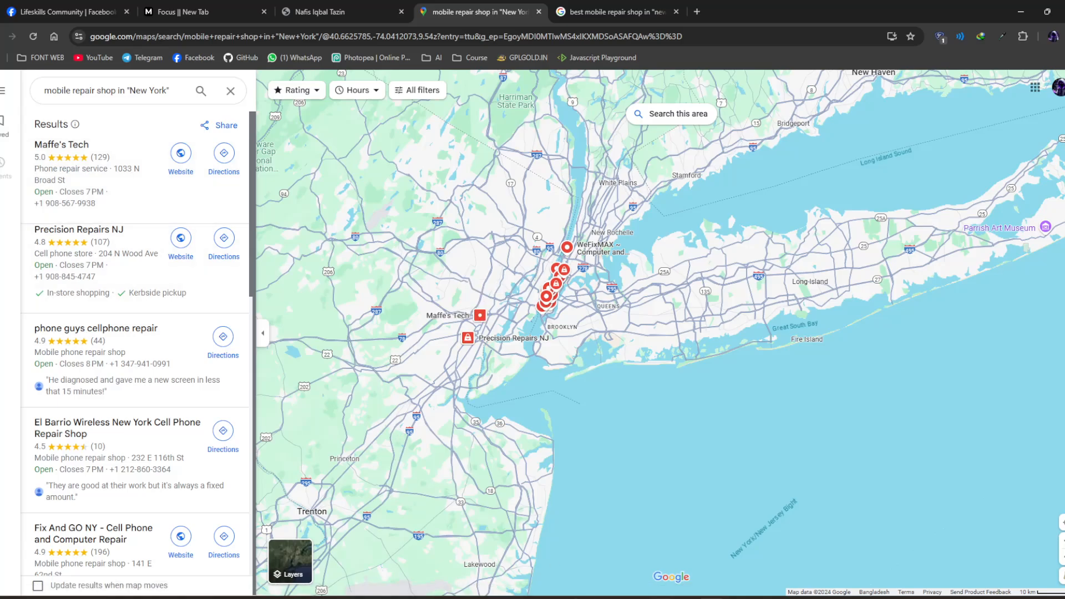
- Open a new browser tab and check which Chrome profile is active
left_click(697, 12)
left_click(1052, 37)
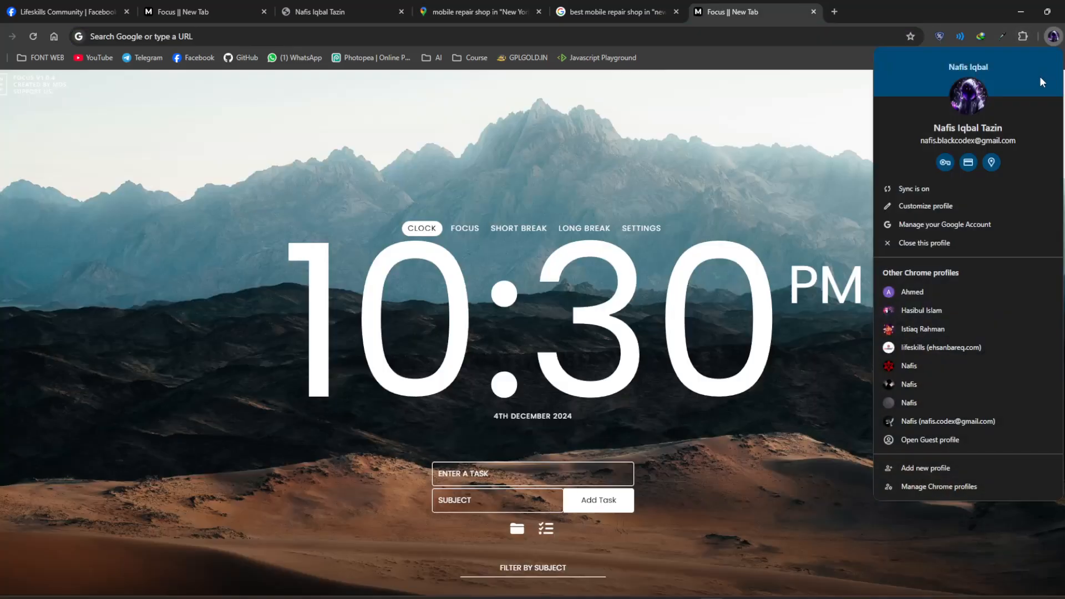
left_click(585, 38)
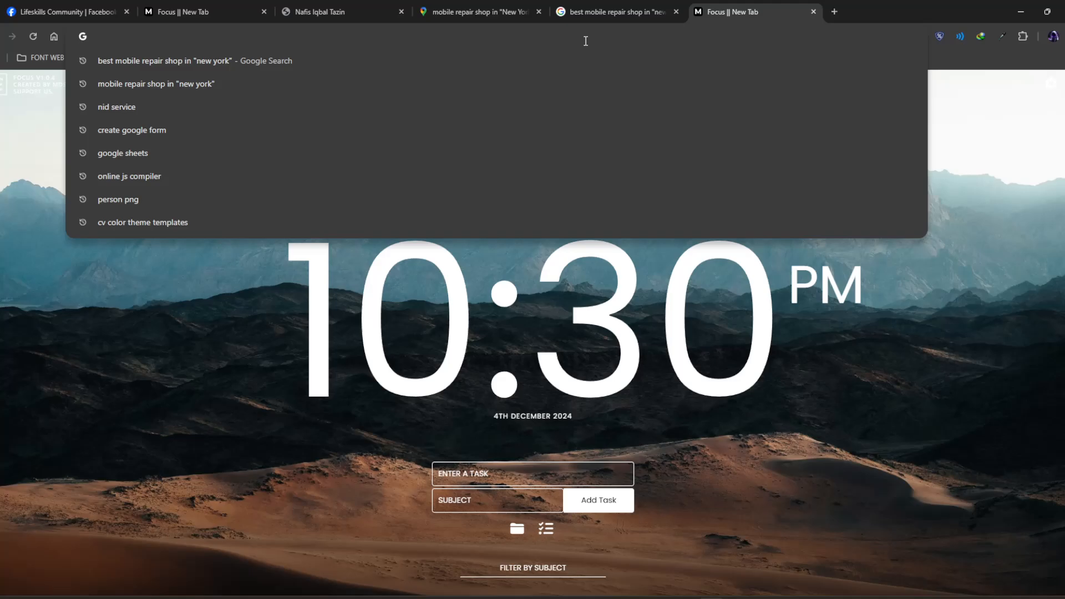
left_click(1053, 36)
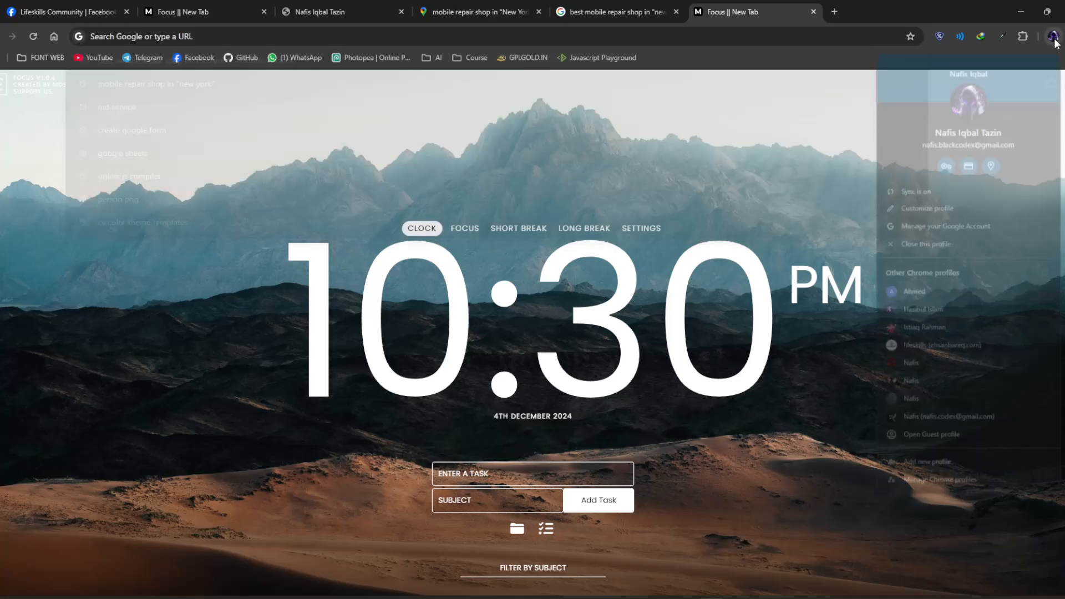
left_click(791, 171)
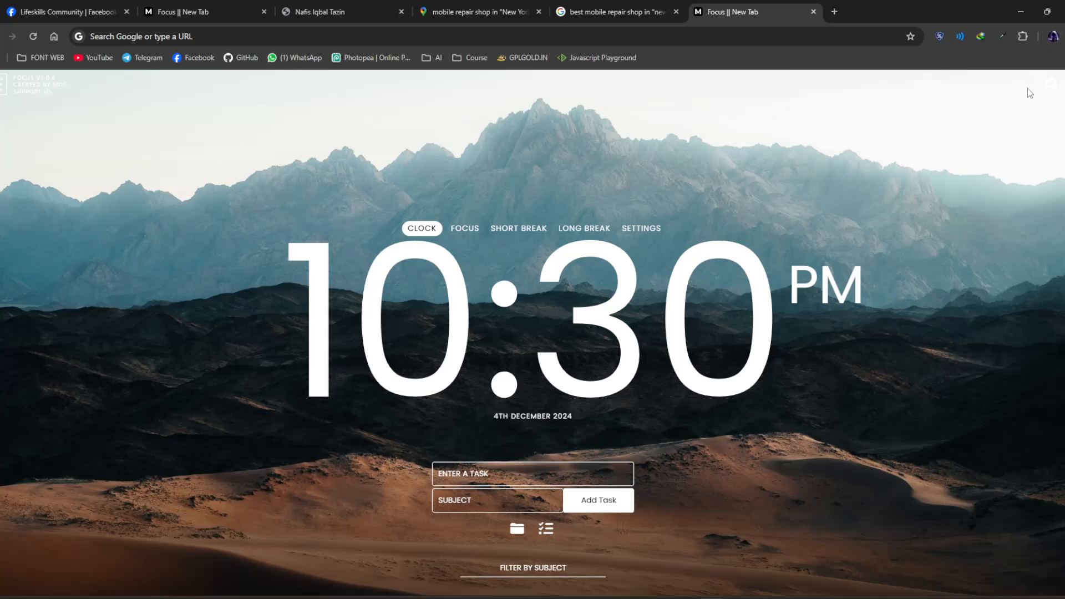
- Search Google for sheets, open Google Sheets from its product page and create a blank spreadsheet
left_click(283, 36)
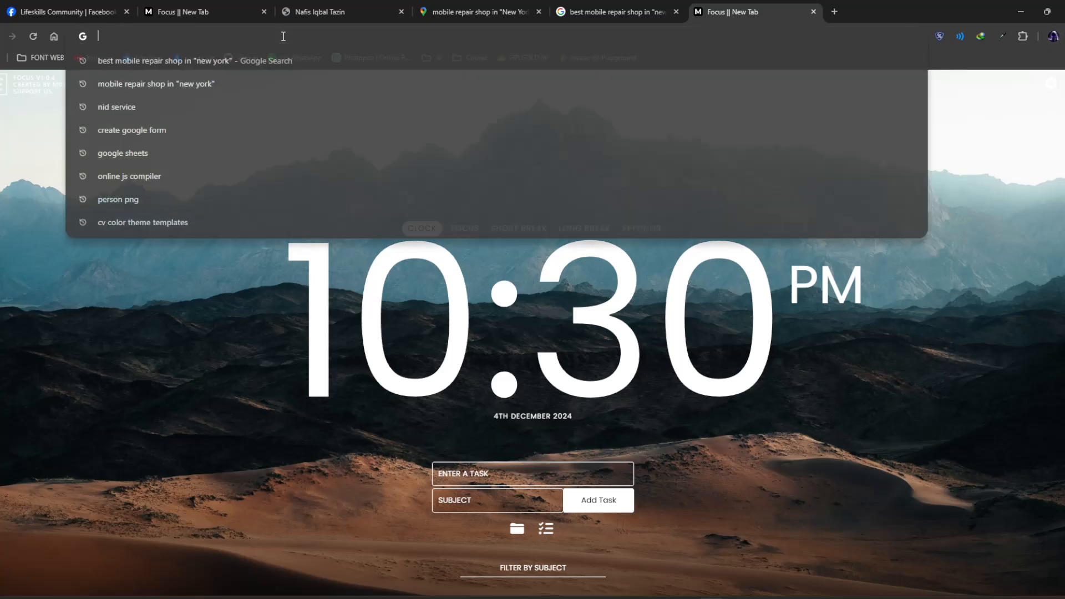
type("sheets")
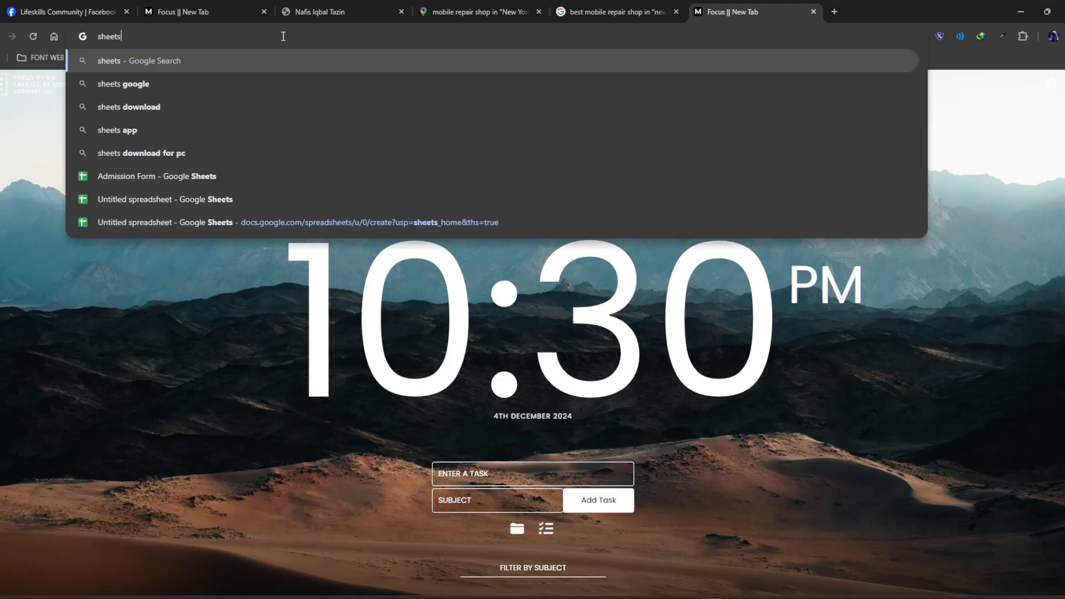
key("Return")
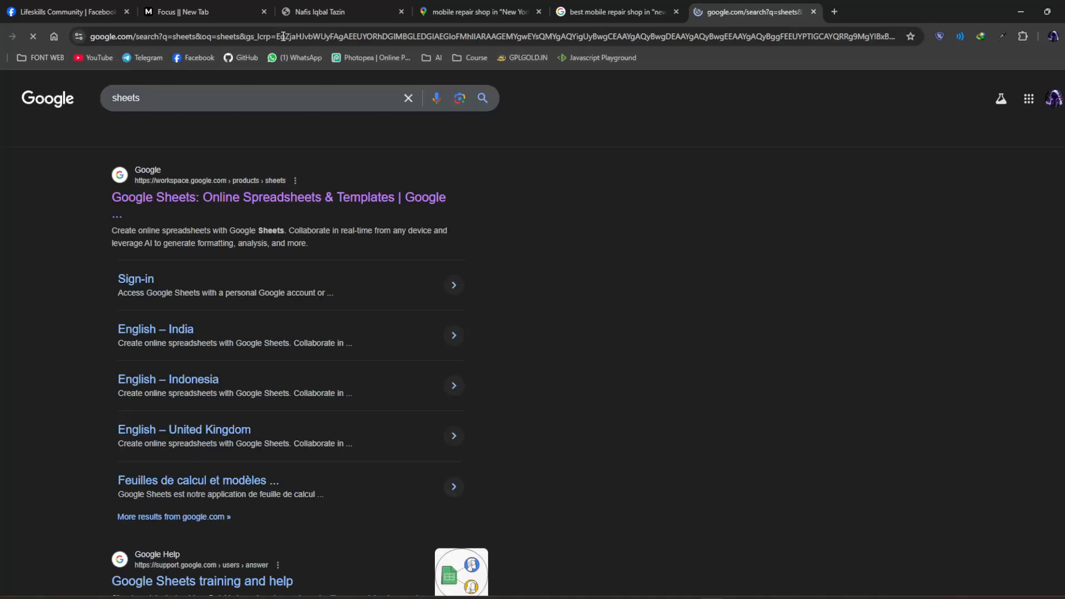
left_click(236, 200)
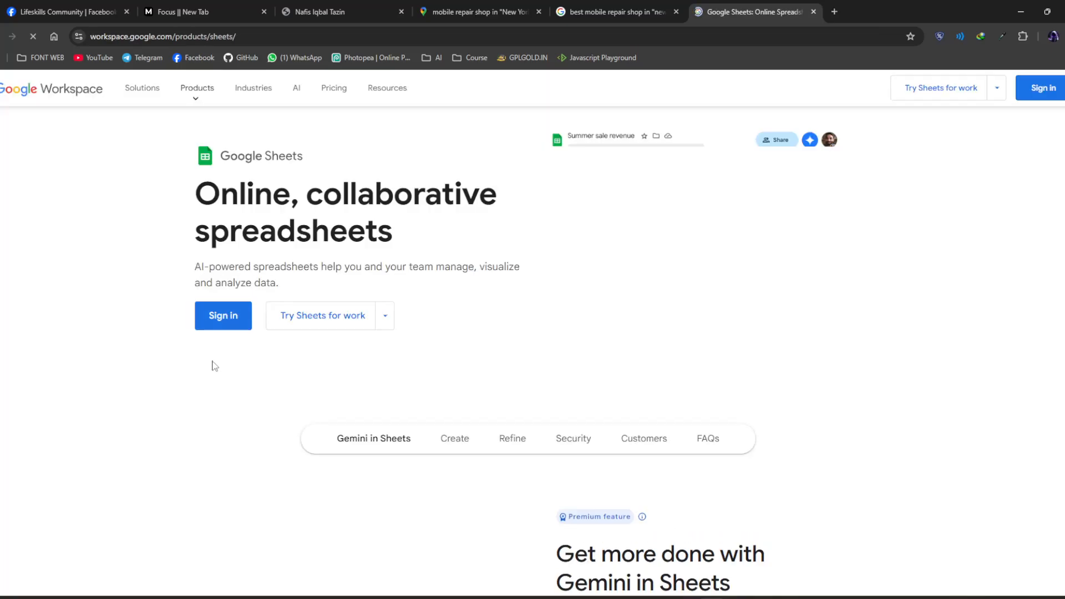
left_click(1042, 89)
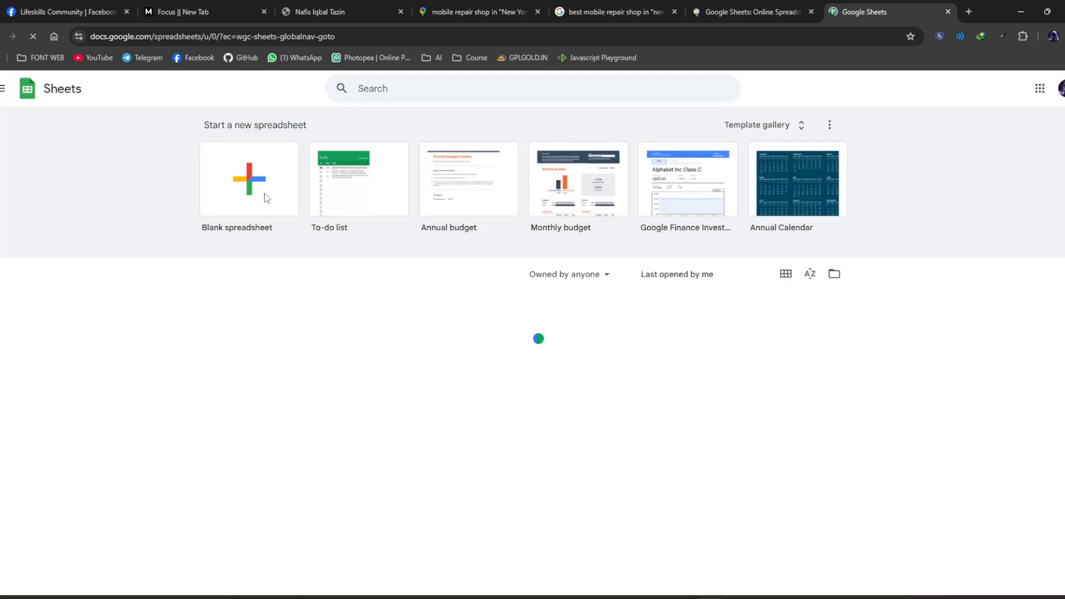
left_click(265, 198)
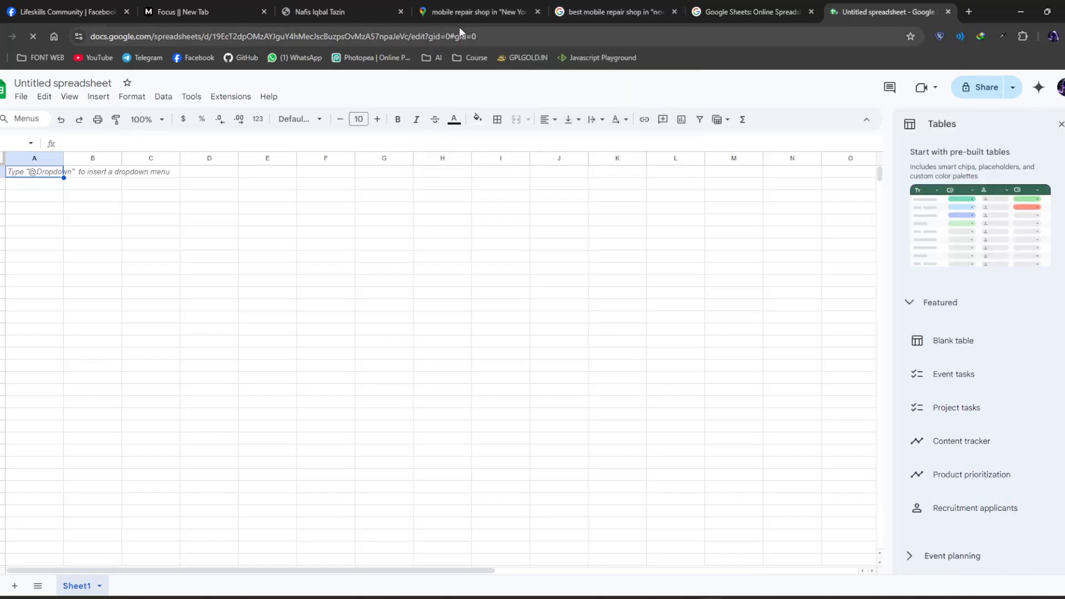
- Check the Maps shop listings, return to the blank spreadsheet and close the pre-built tables suggestions
left_click(471, 11)
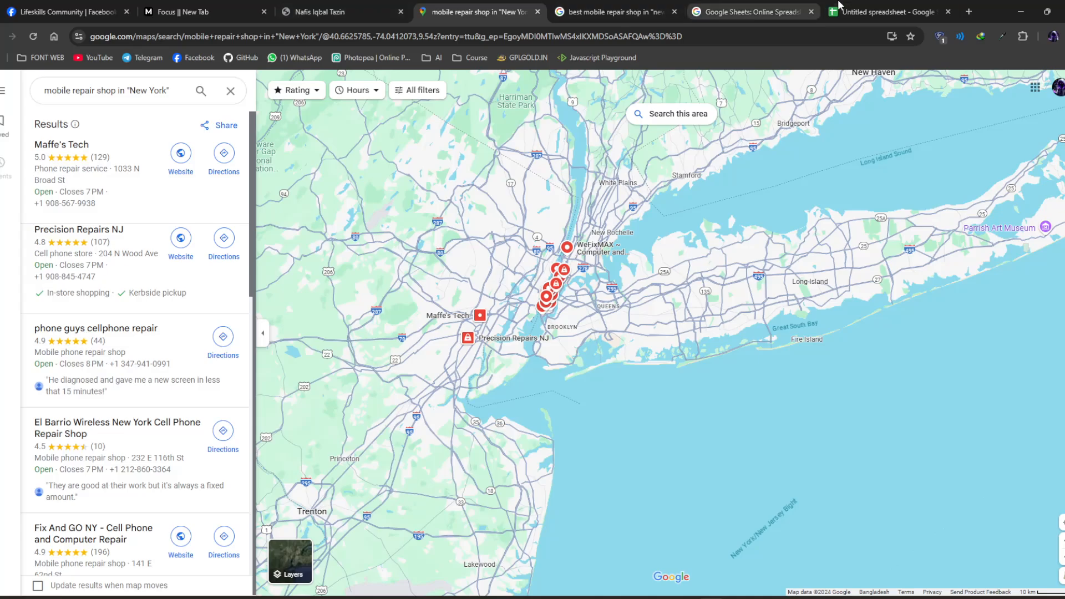
left_click(887, 12)
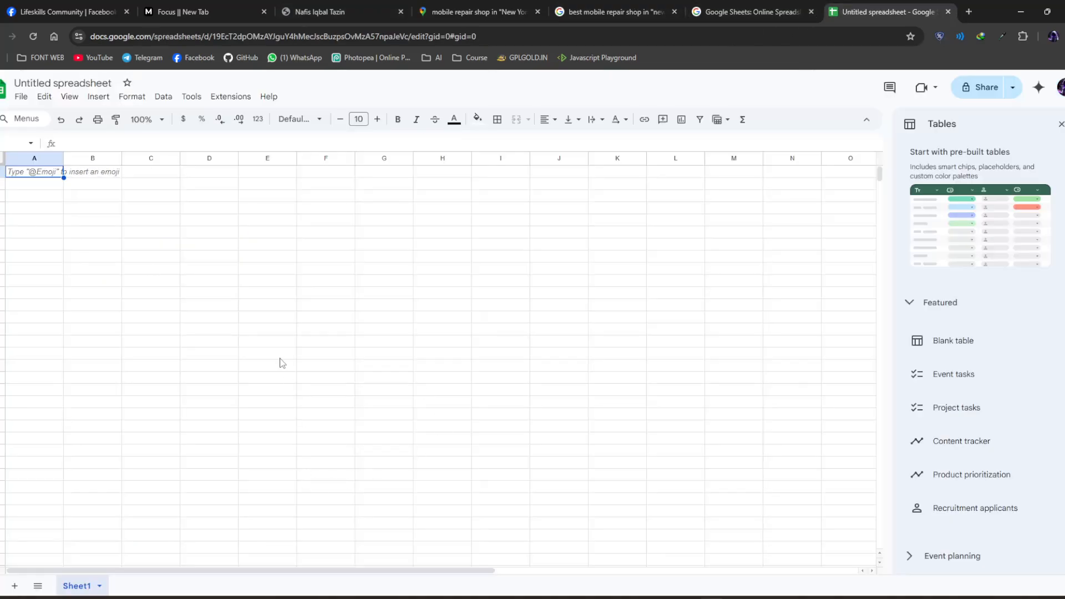
left_click(1062, 123)
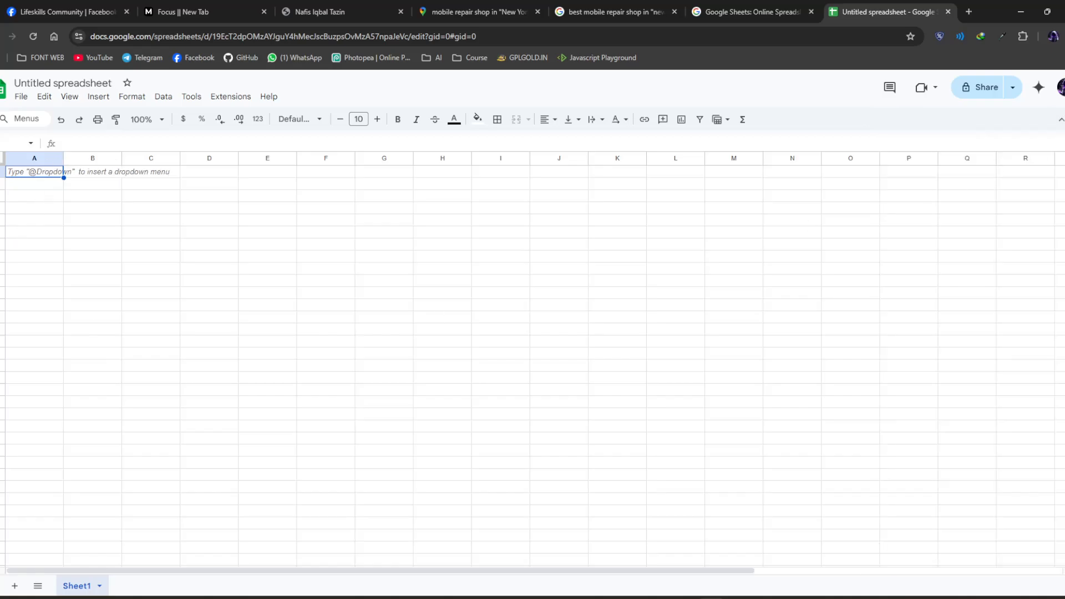
- Enter the headers "Shop Name" in cell A1 and "Website Address" in cell B1
key("shift+space")
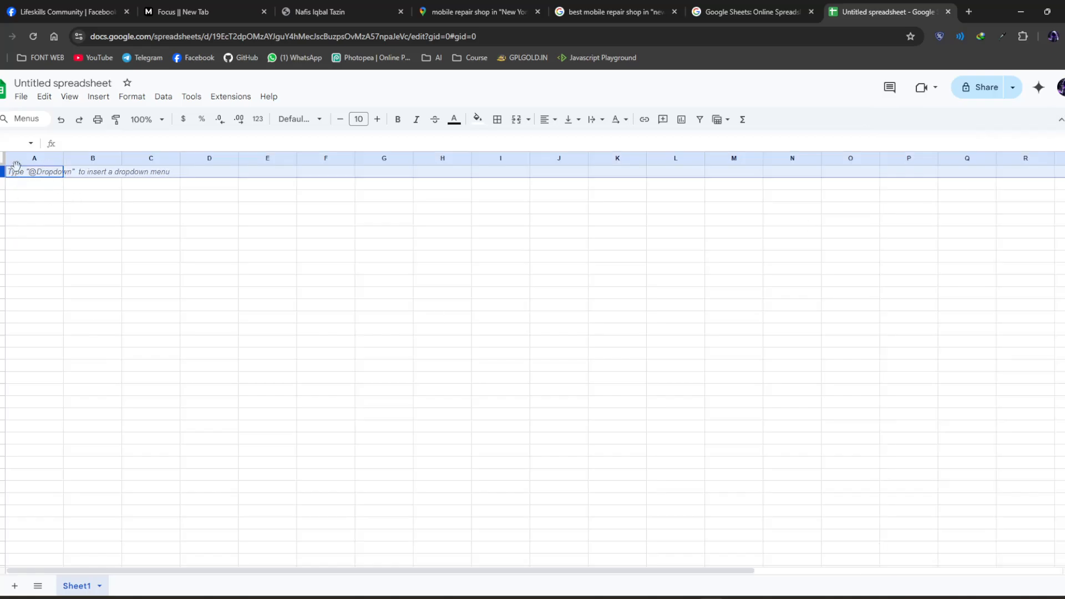
double_click(29, 176)
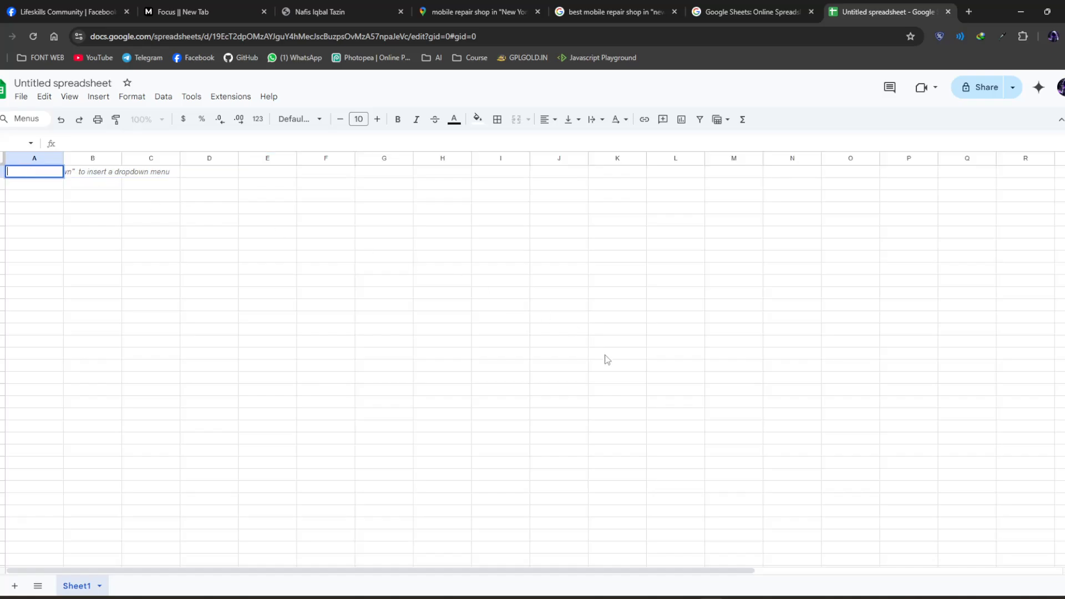
type("Shop")
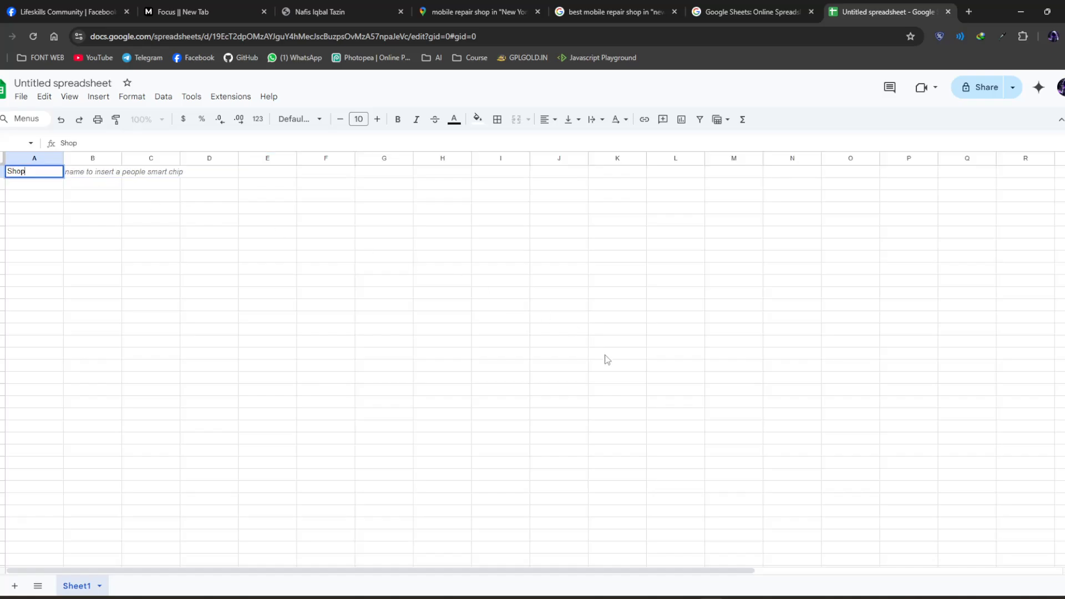
type(" Name")
left_click(97, 175)
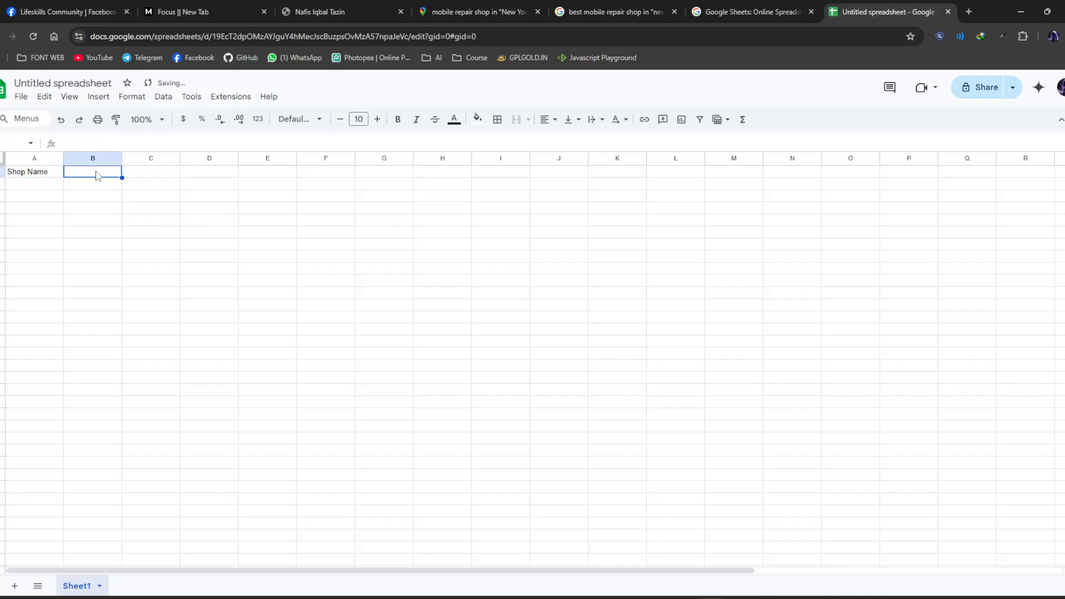
double_click(98, 175)
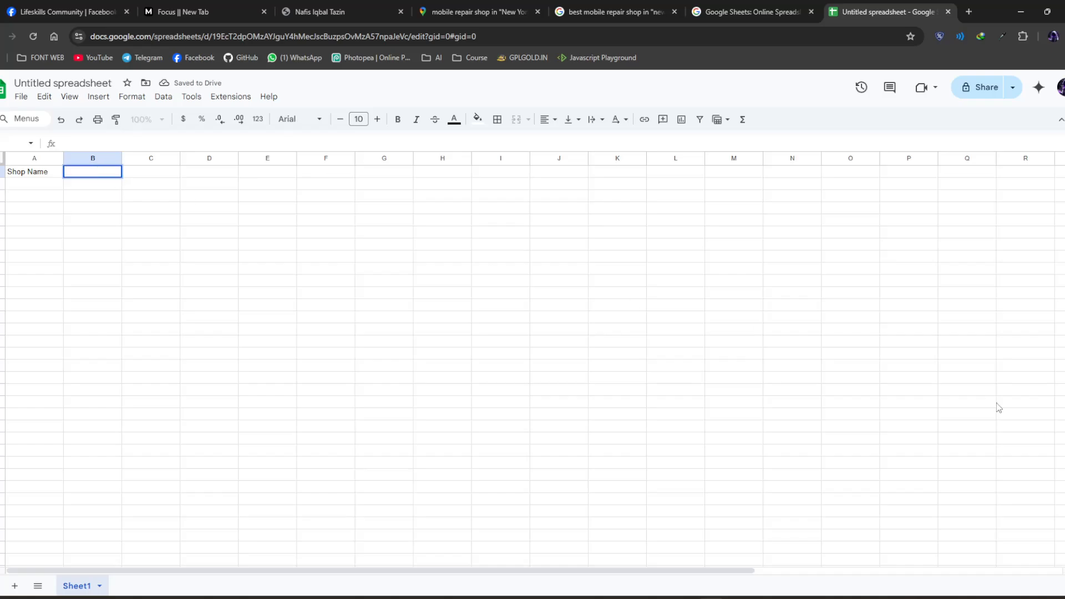
type("Website Address")
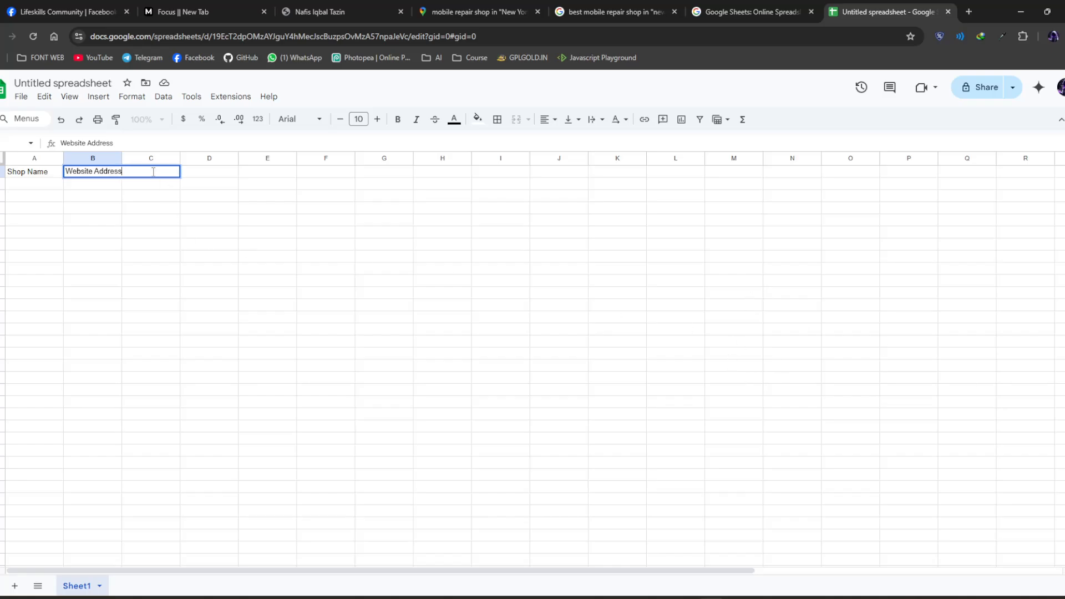
left_click(189, 217)
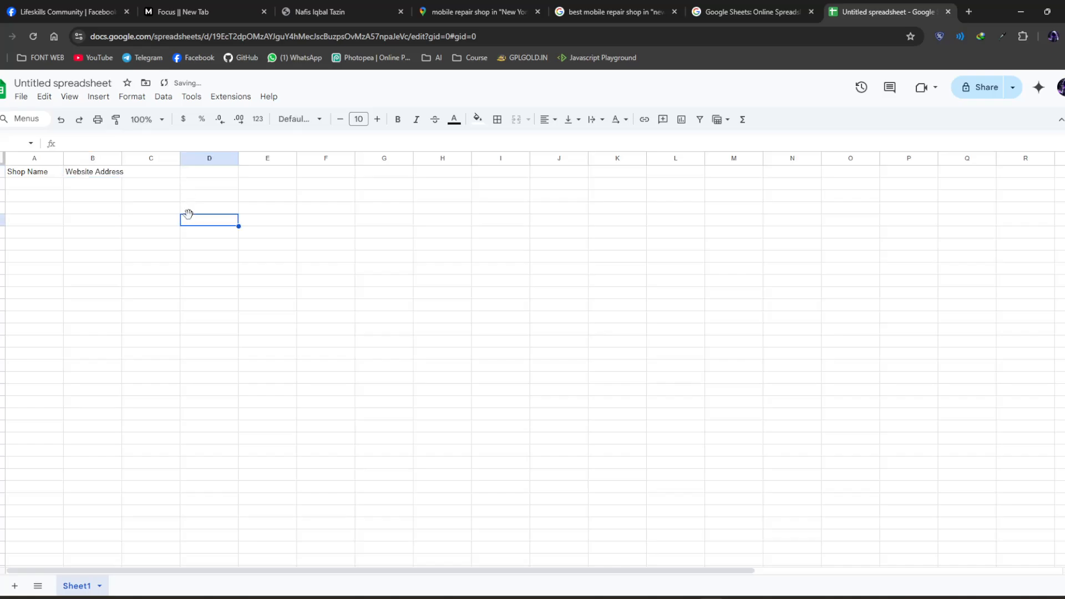
- Enter the headers "Phone No." in cell C1 and "Email address" in cell D1
left_click(148, 175)
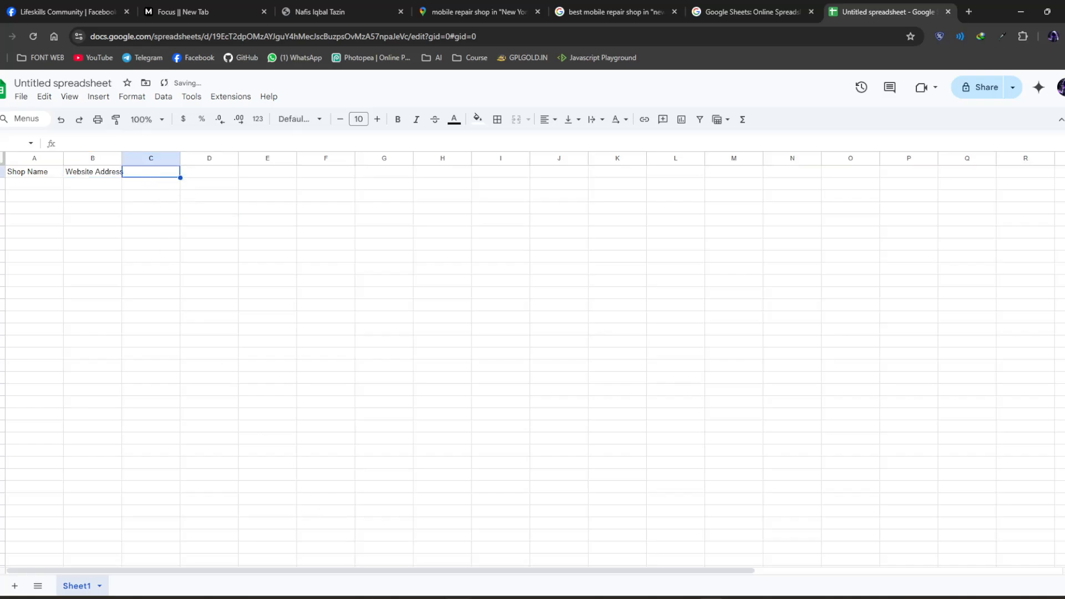
double_click(157, 172)
type("Phone No.")
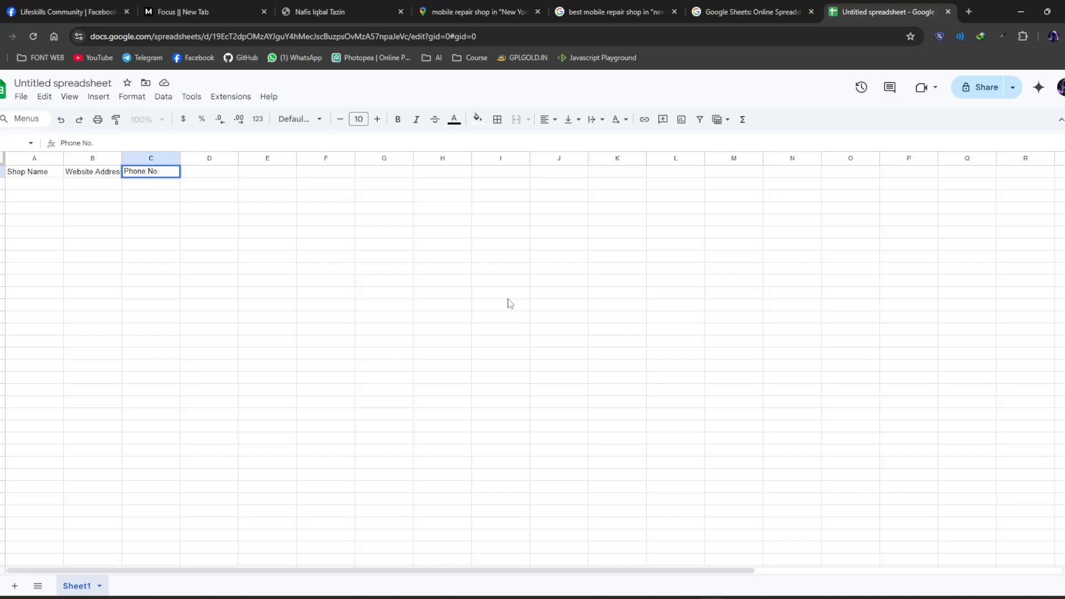
left_click(209, 159)
left_click(209, 173)
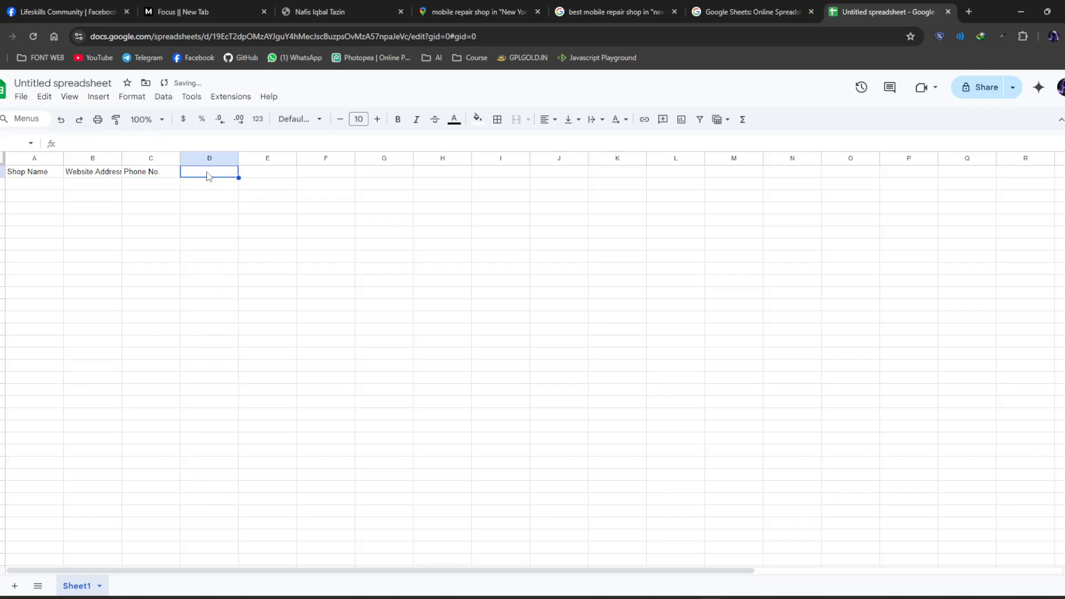
double_click(207, 172)
type("Email address")
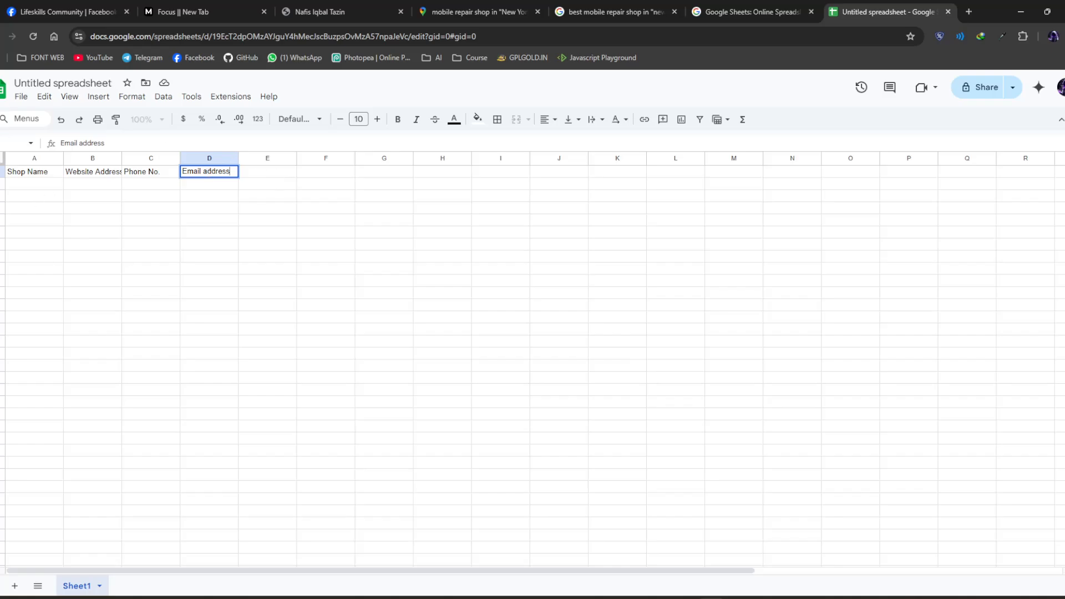
left_click(165, 300)
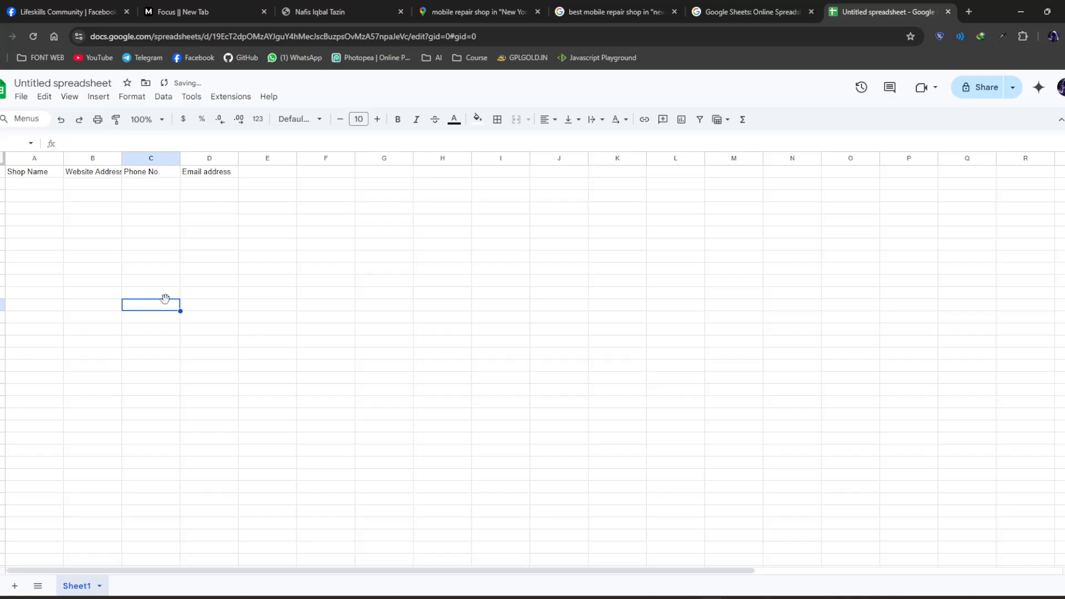
- Widen all columns of the sheet equally and center every cell's content horizontally and vertically
left_click(2, 158)
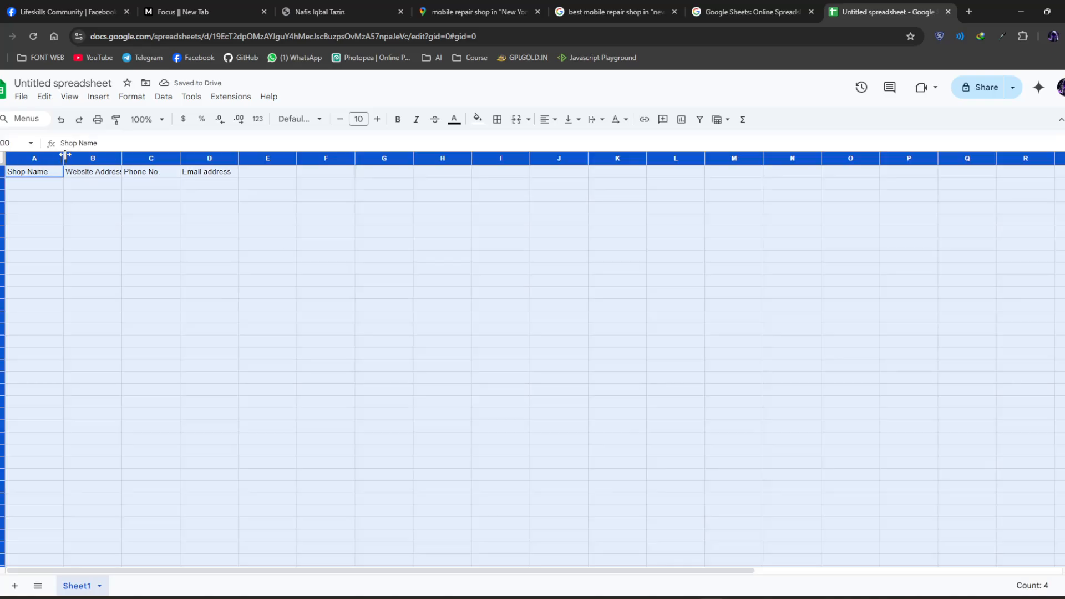
left_click_drag(65, 156, 179, 161)
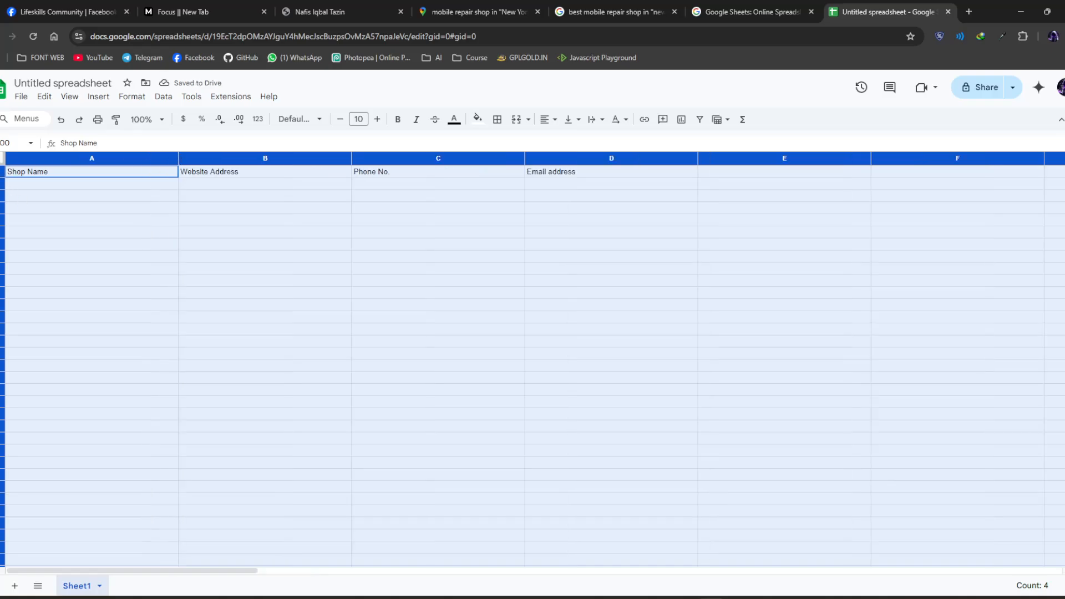
left_click(84, 232)
key("ctrl+a")
left_click(555, 123)
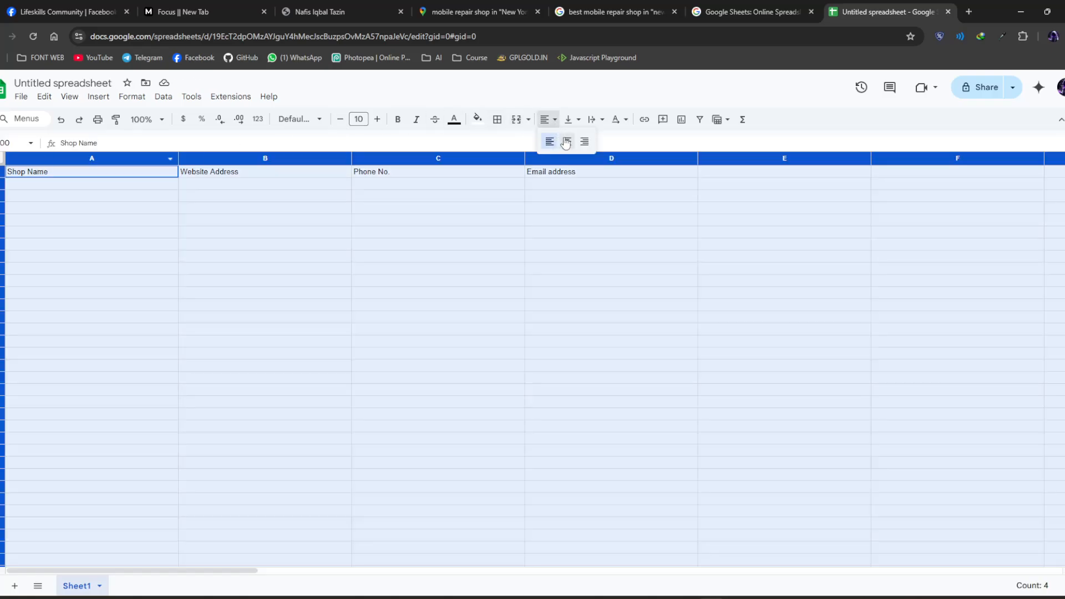
left_click(566, 141)
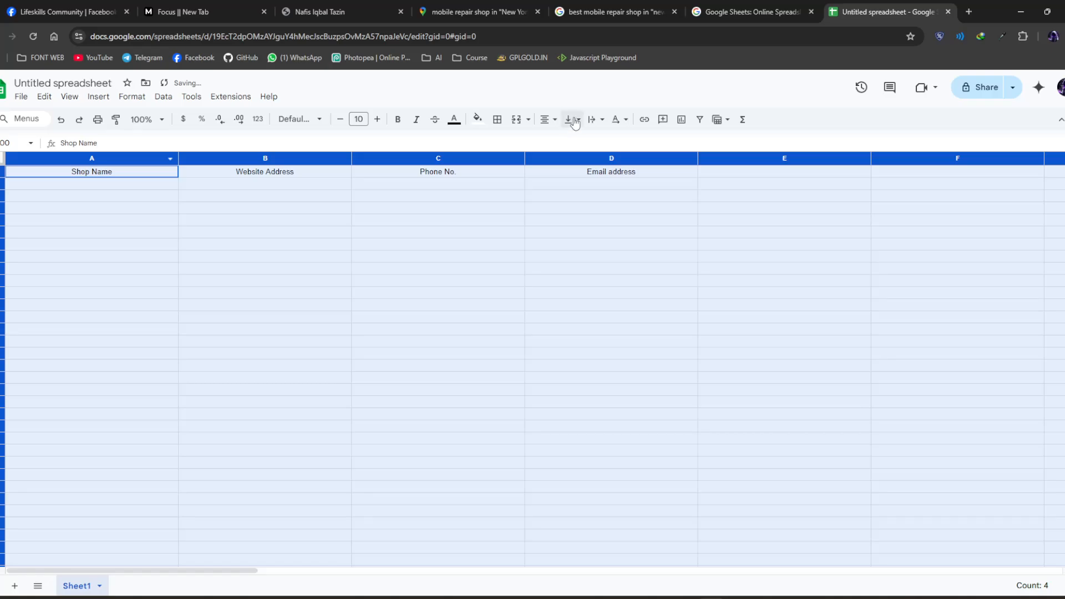
left_click(570, 119)
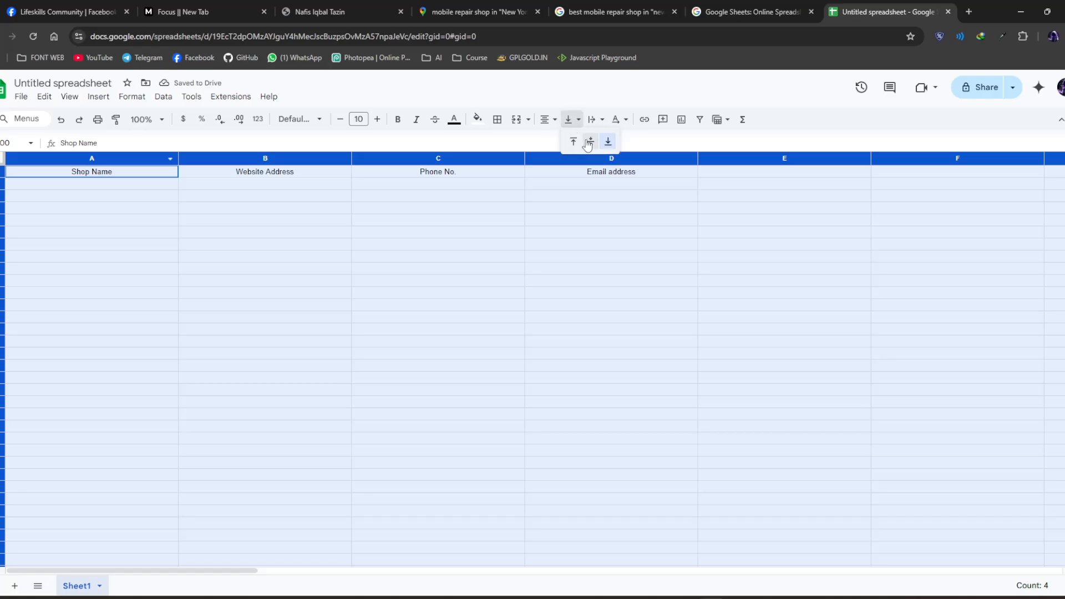
left_click(590, 142)
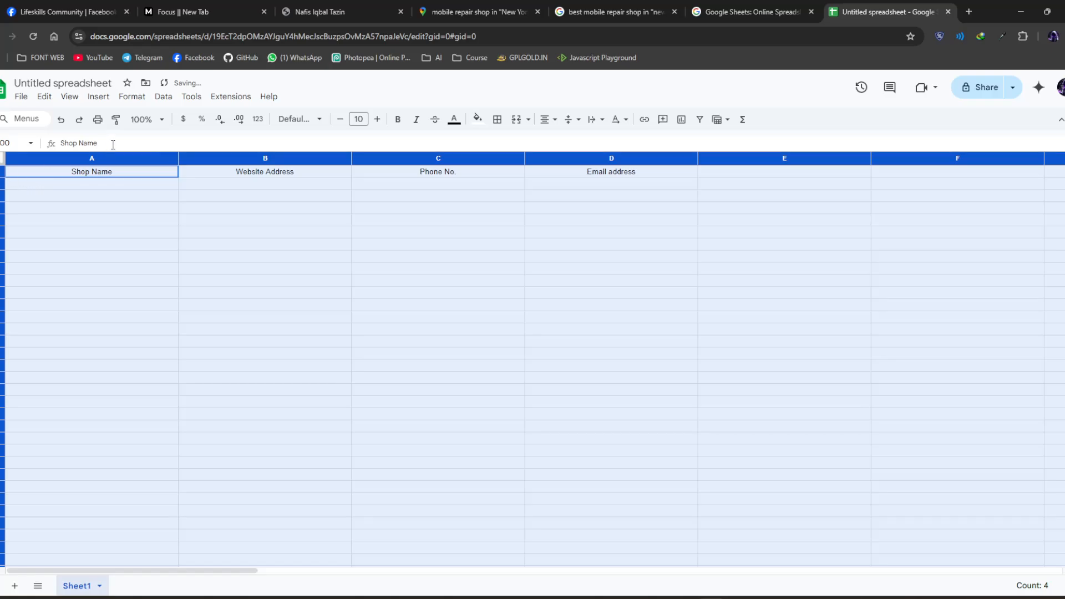
- Fill the entire header row with yellow
left_click(5, 172)
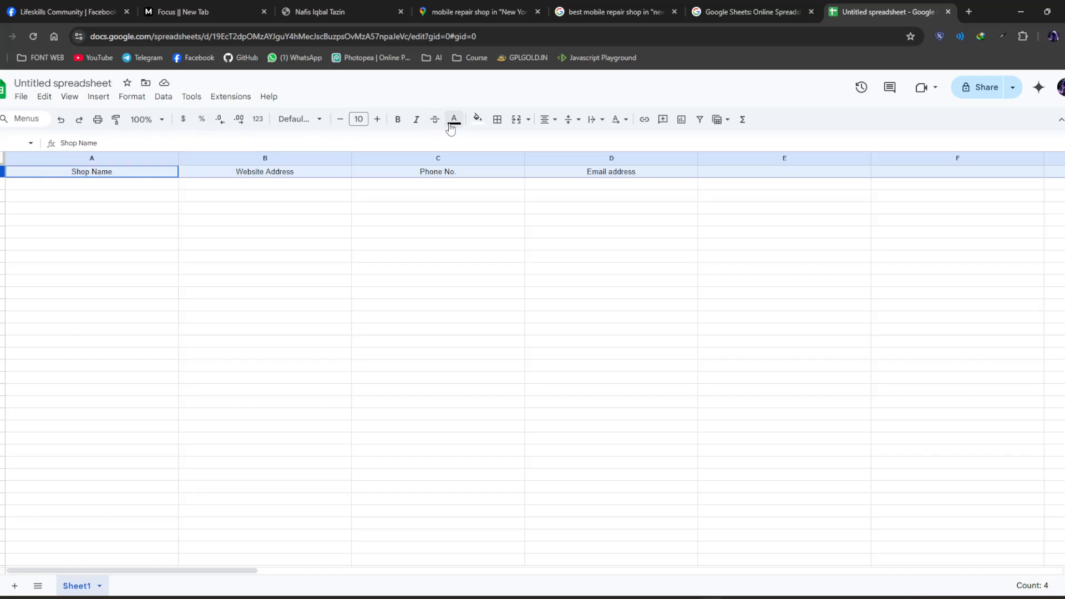
left_click(476, 120)
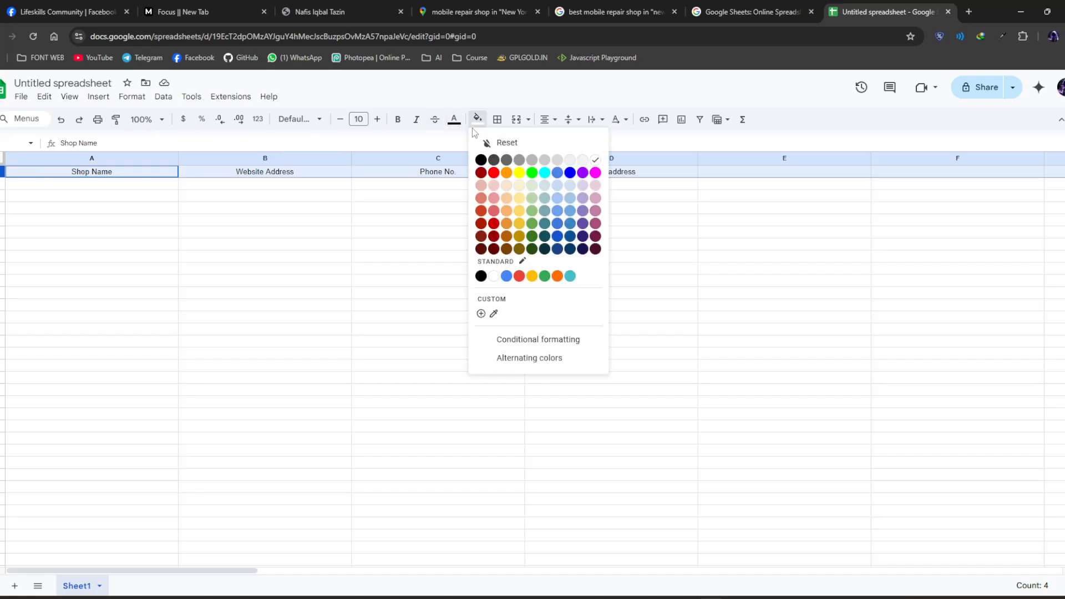
left_click(518, 172)
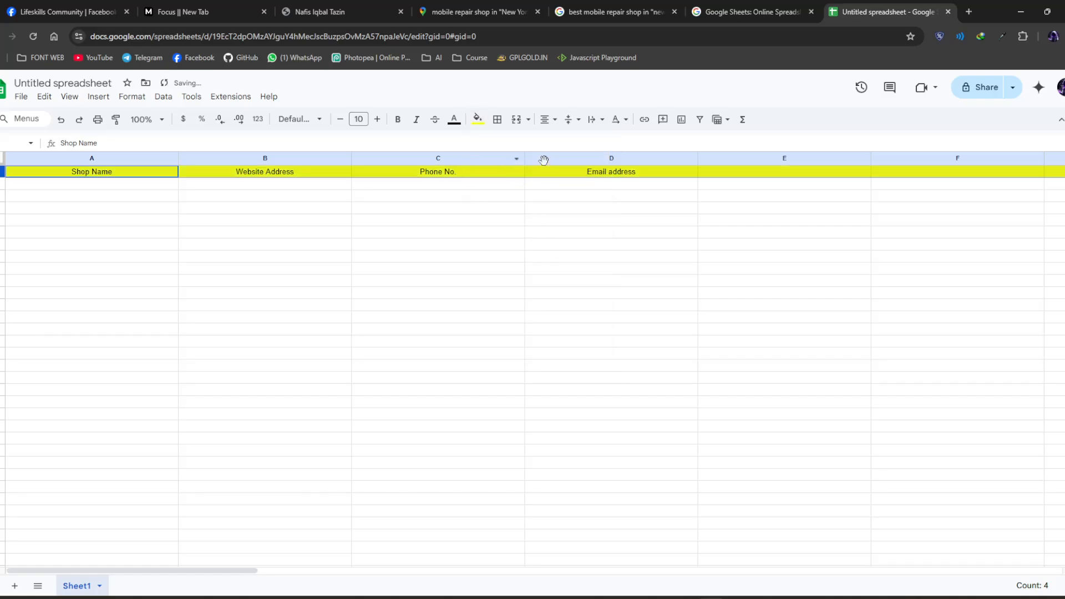
- Change the header row's fill color to cyan
left_click(477, 120)
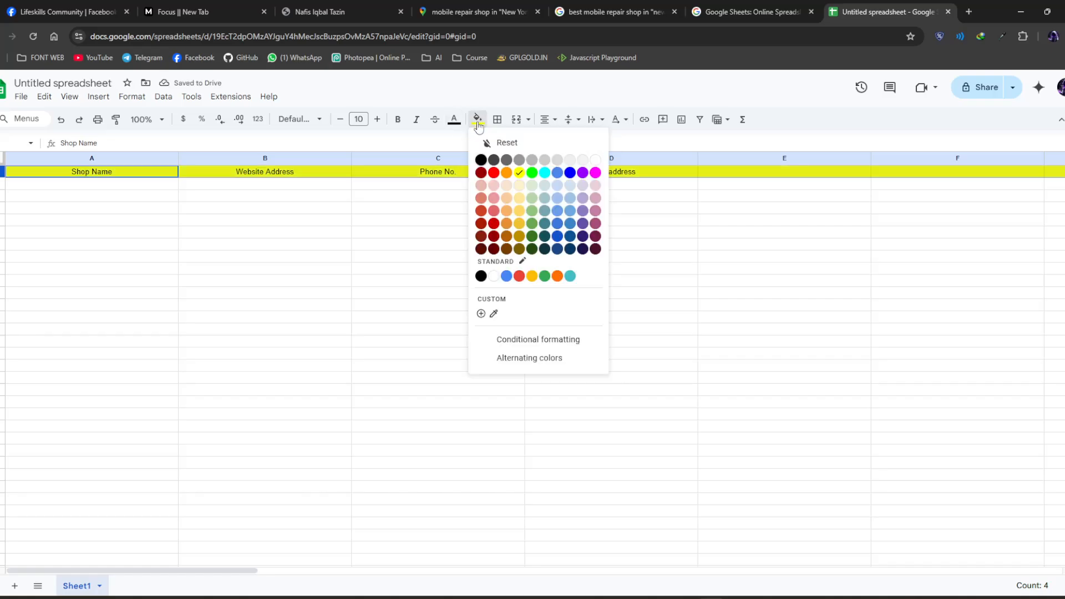
left_click(543, 173)
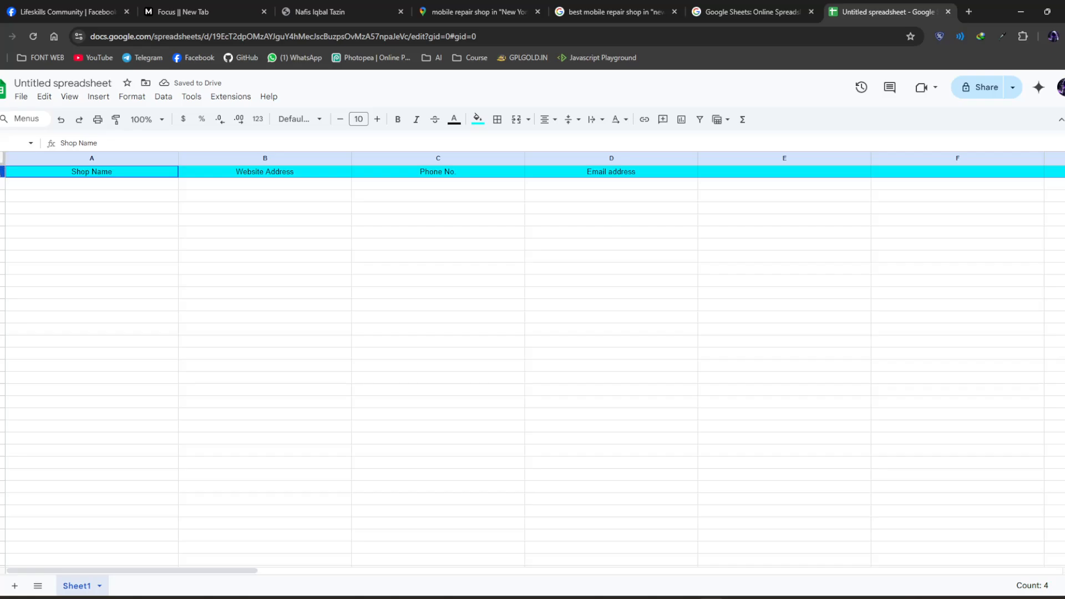
- Freeze the first row of the sheet so the headers stay in place while scrolling
right_click(3, 171)
right_click(2, 169)
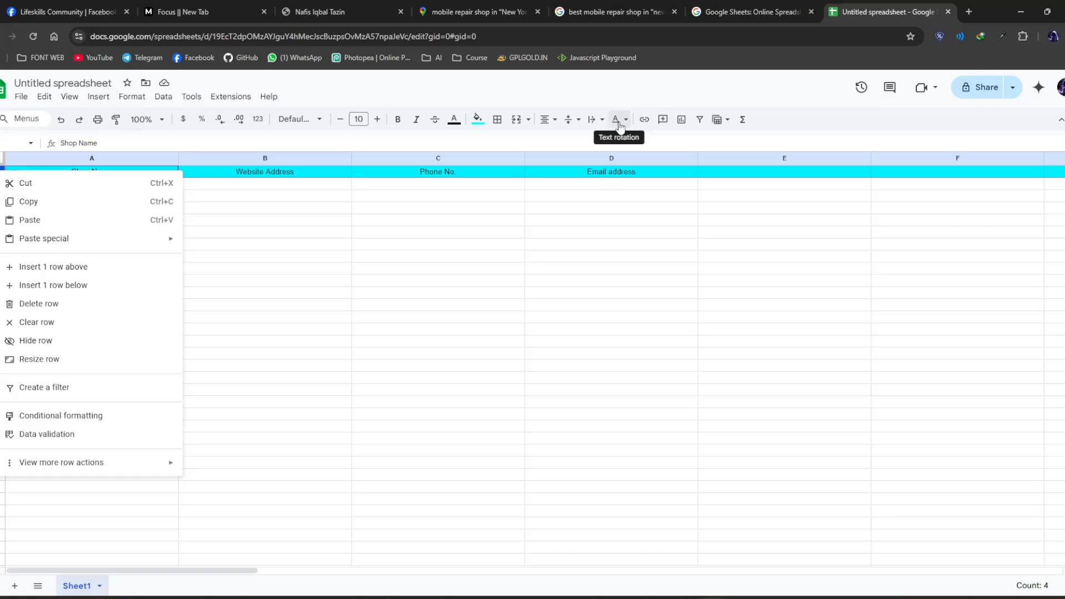
left_click(69, 98)
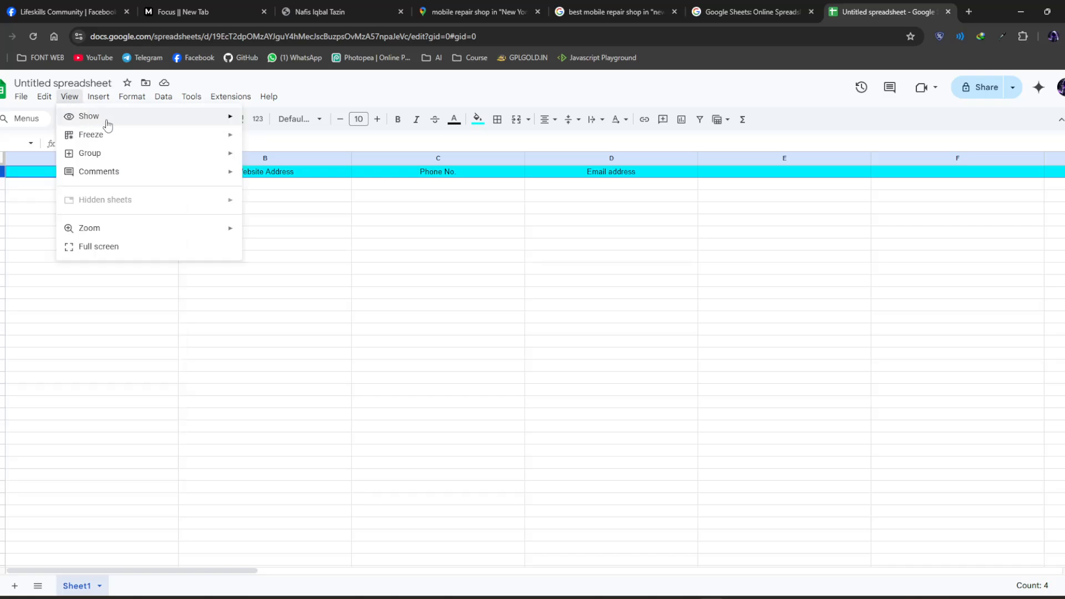
mouse_move(178, 135)
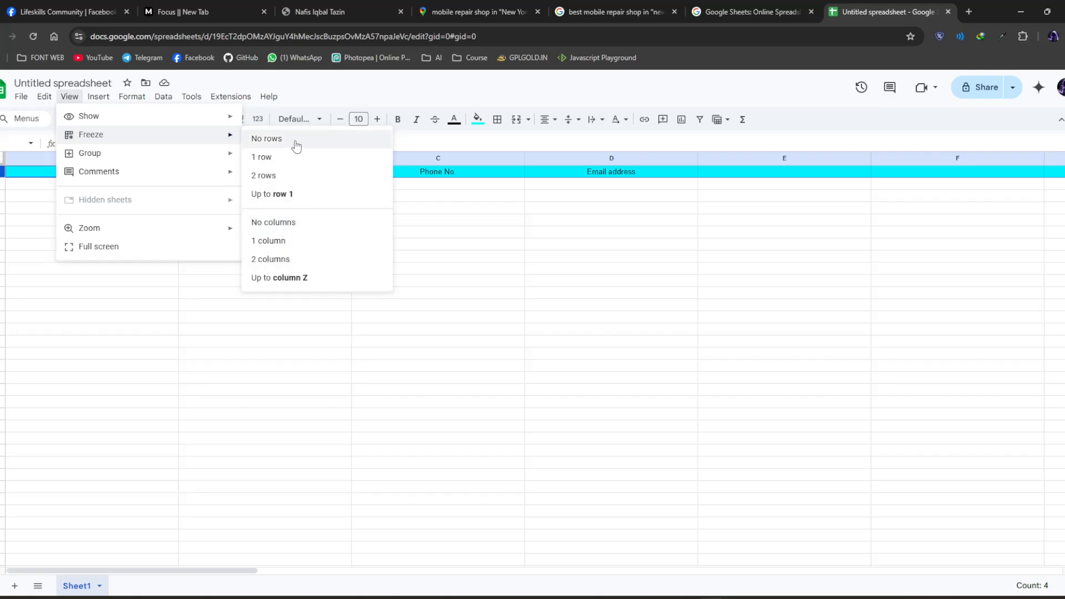
left_click(276, 160)
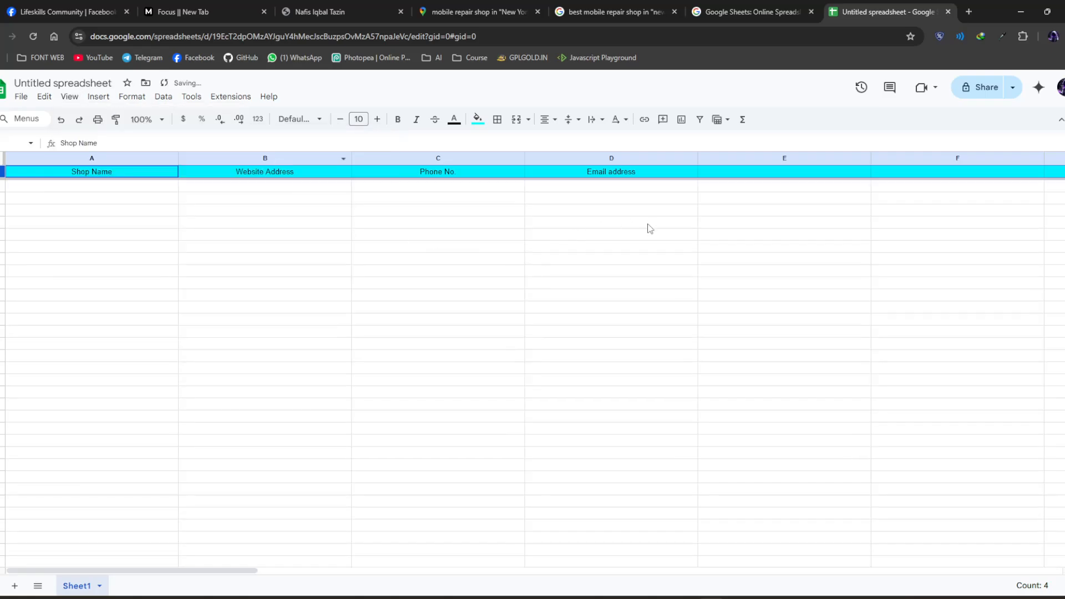
left_click(299, 343)
scroll(119, 283, "down", 5)
scroll(119, 280, "up", 5)
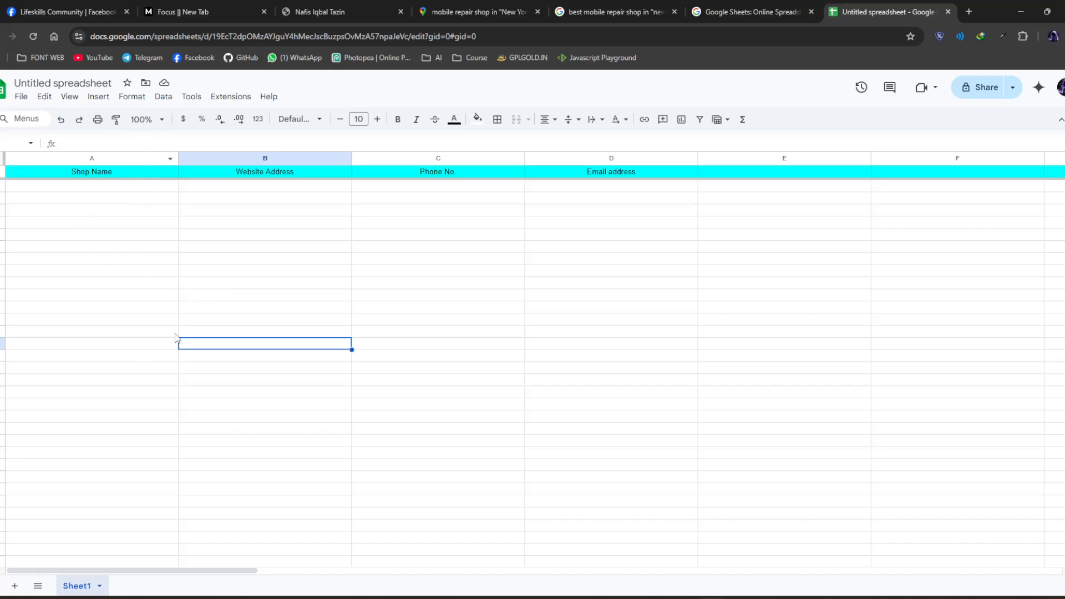
- Fill the whole of column A with yellow
left_click(121, 160)
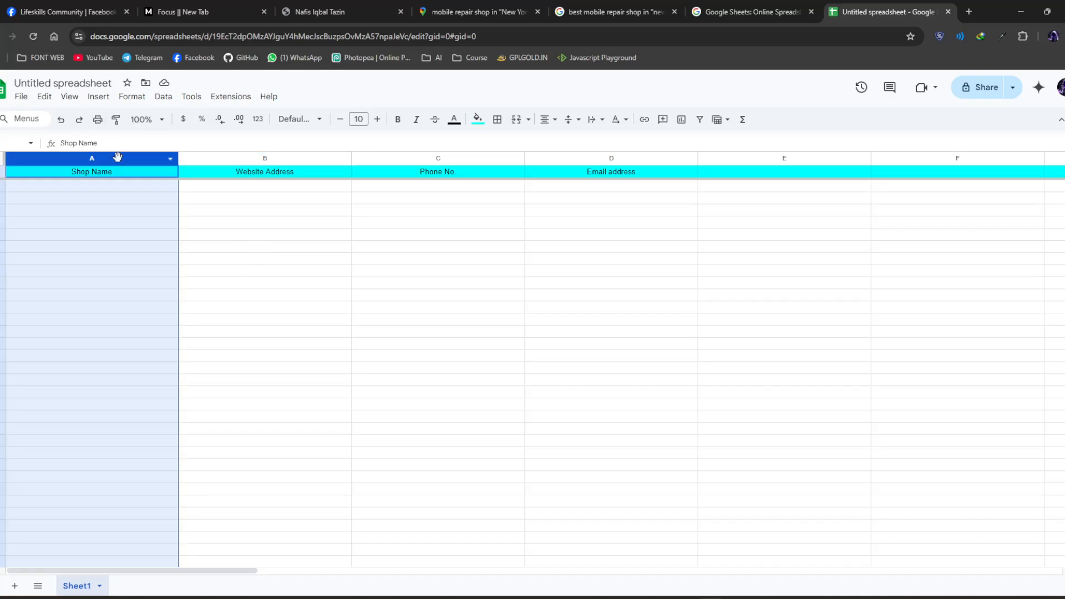
left_click(119, 173)
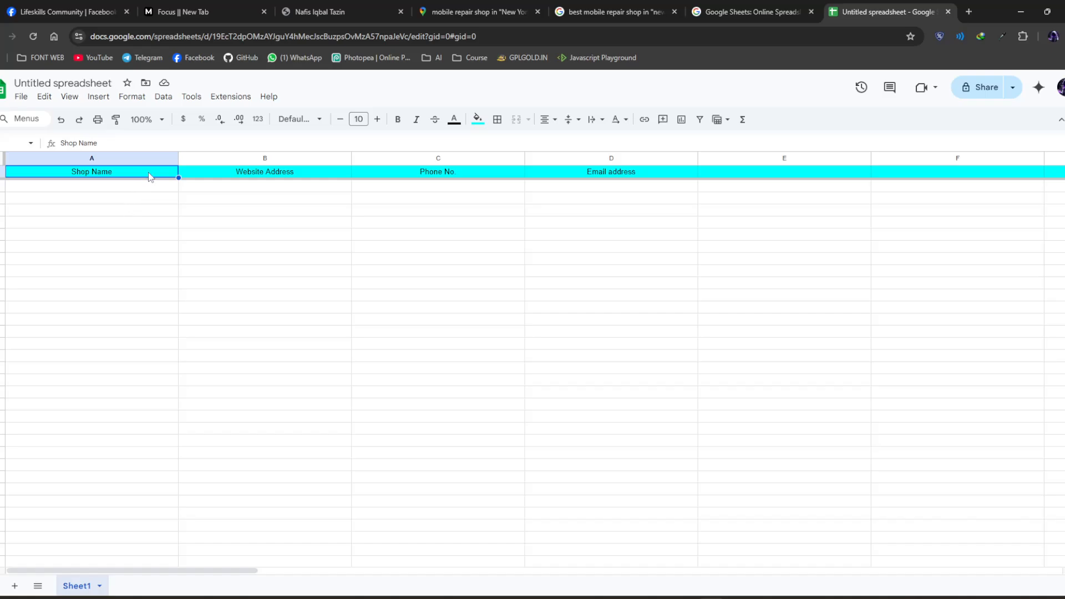
left_click(160, 161)
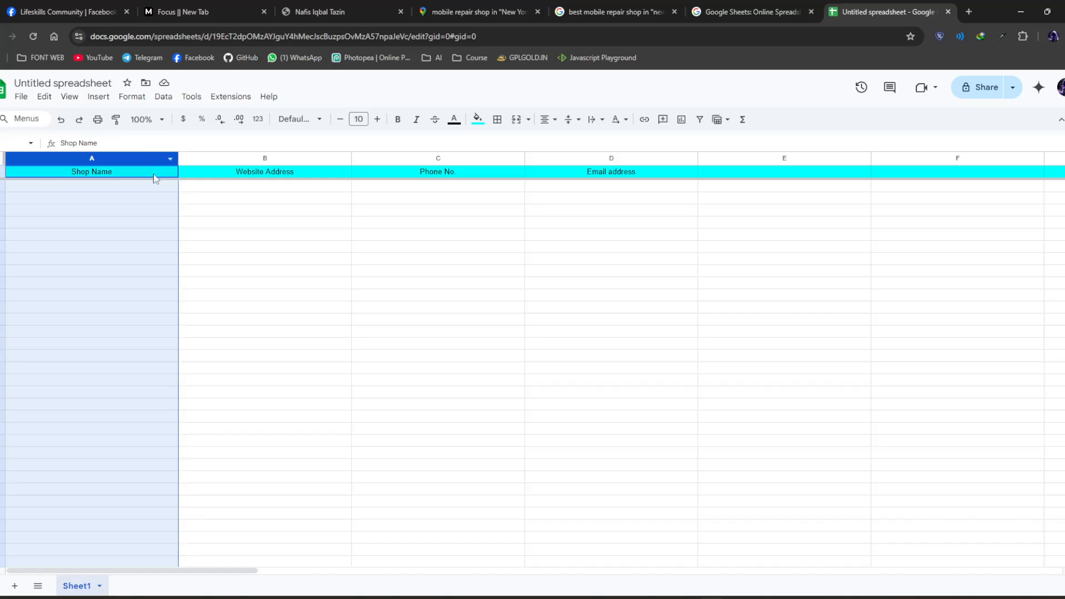
left_click(477, 121)
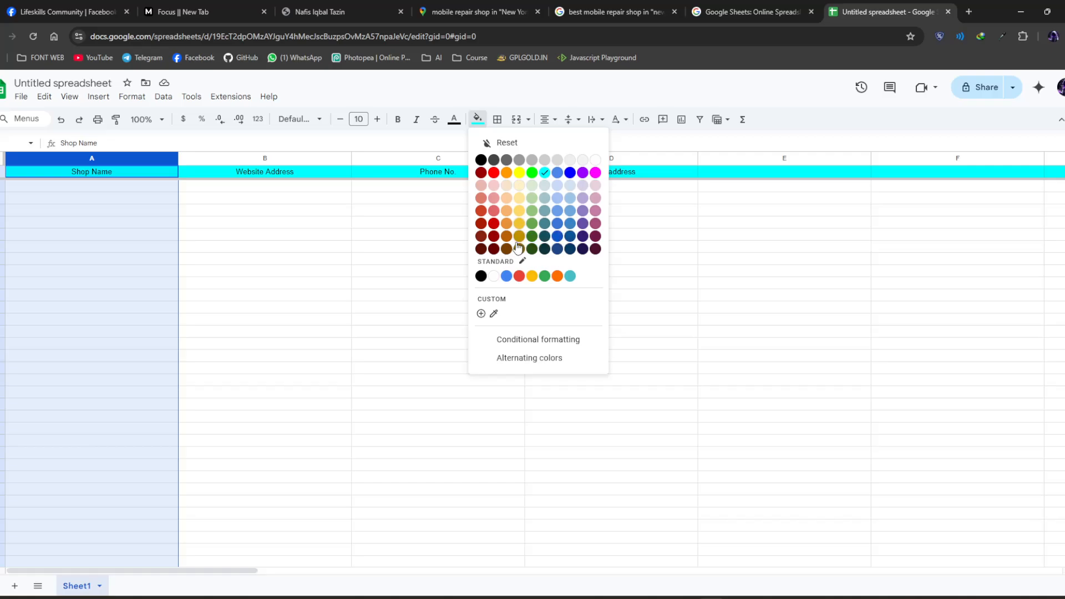
left_click(519, 173)
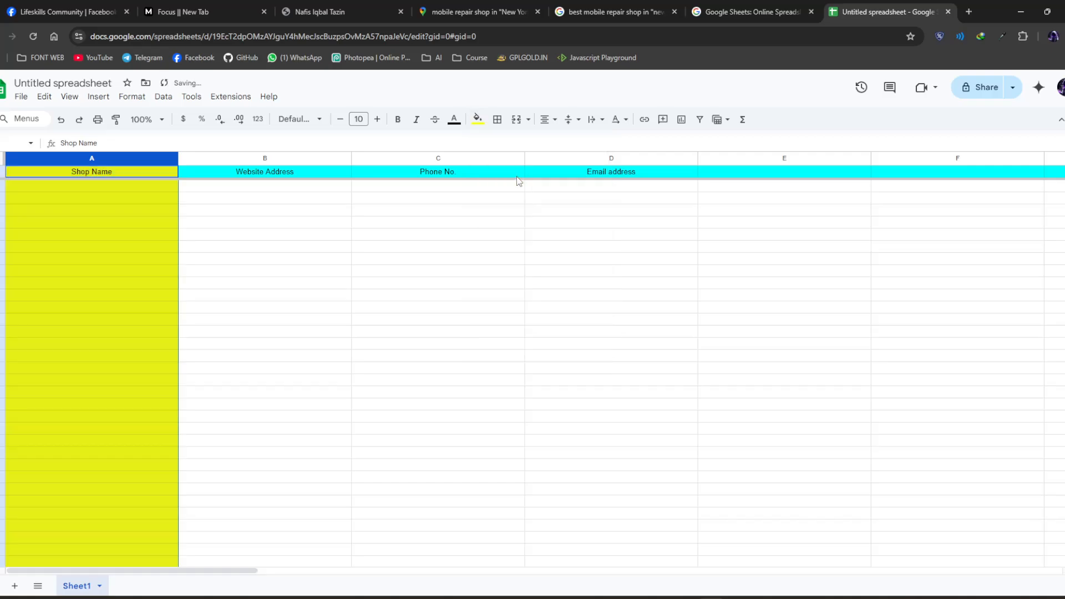
- Fill only the "Shop Name" header cell A1 with dark yellow
left_click(130, 174)
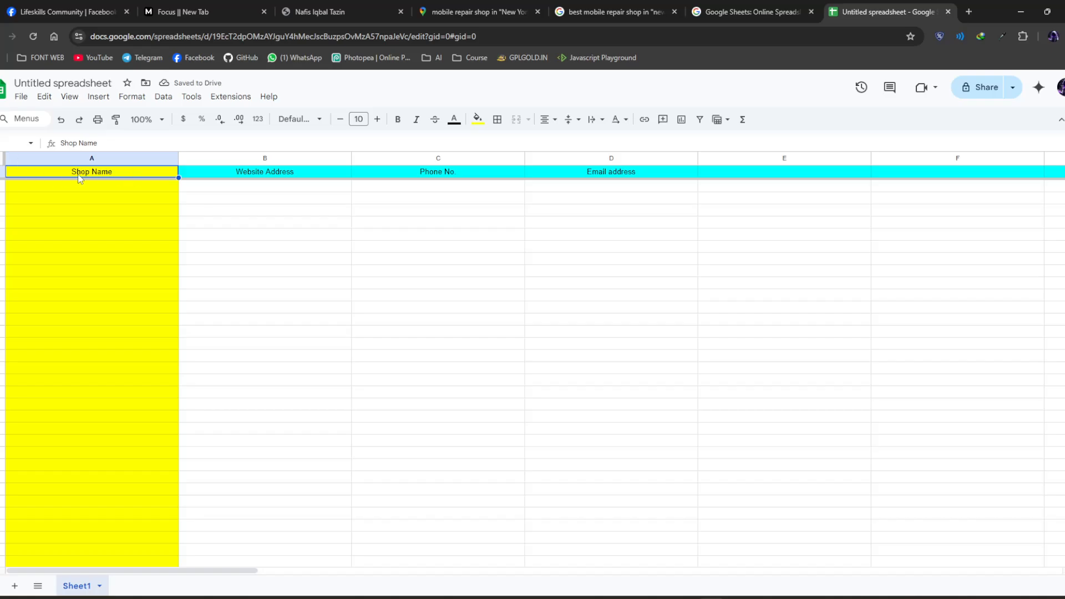
left_click(478, 121)
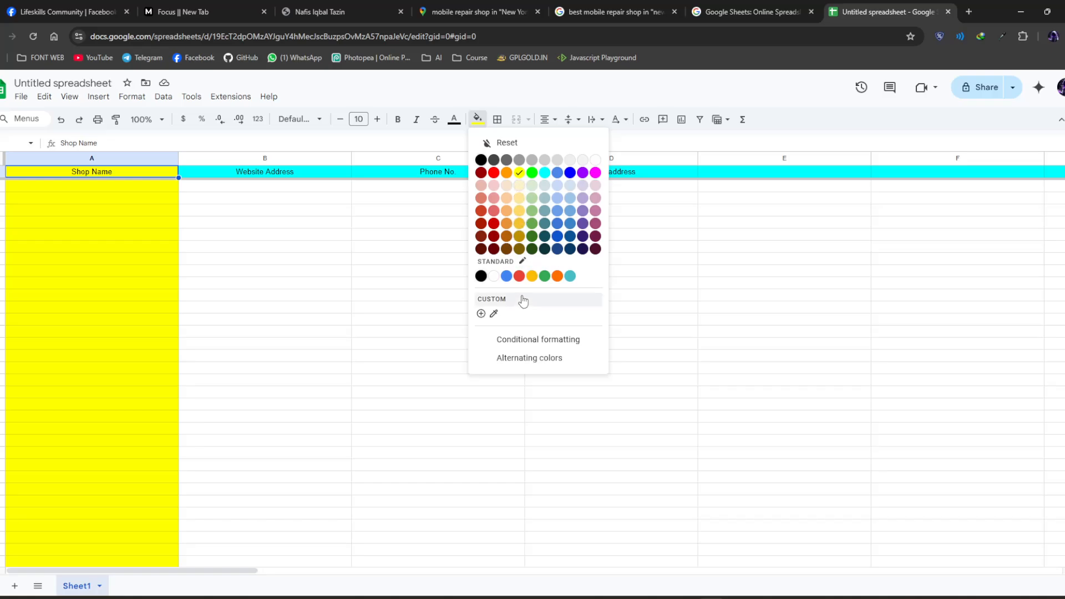
left_click(519, 225)
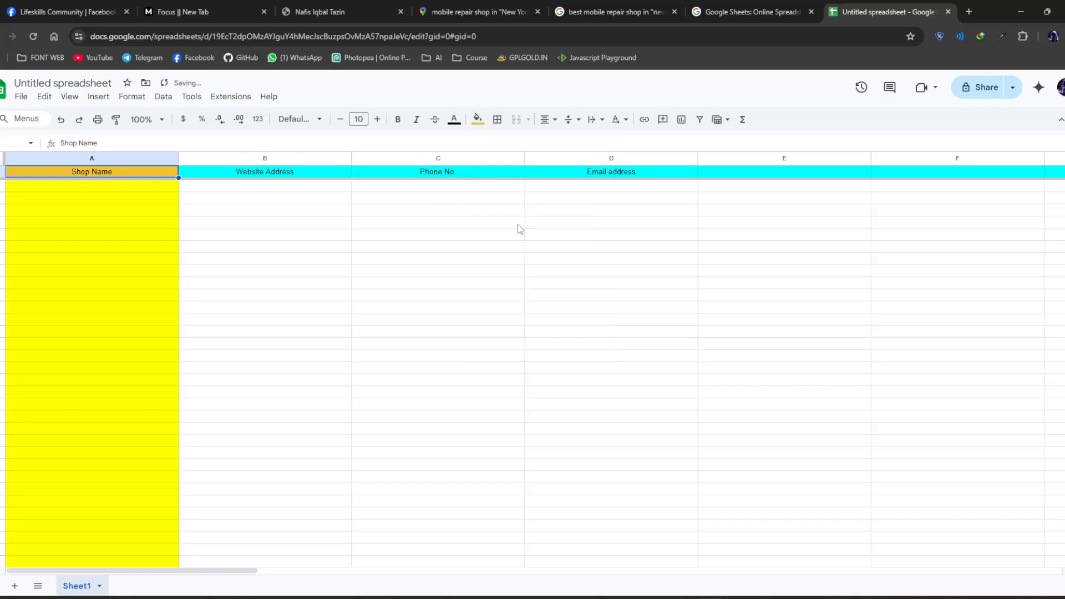
- Select the entire sheet and set every cell's fill color to white
left_click(292, 158)
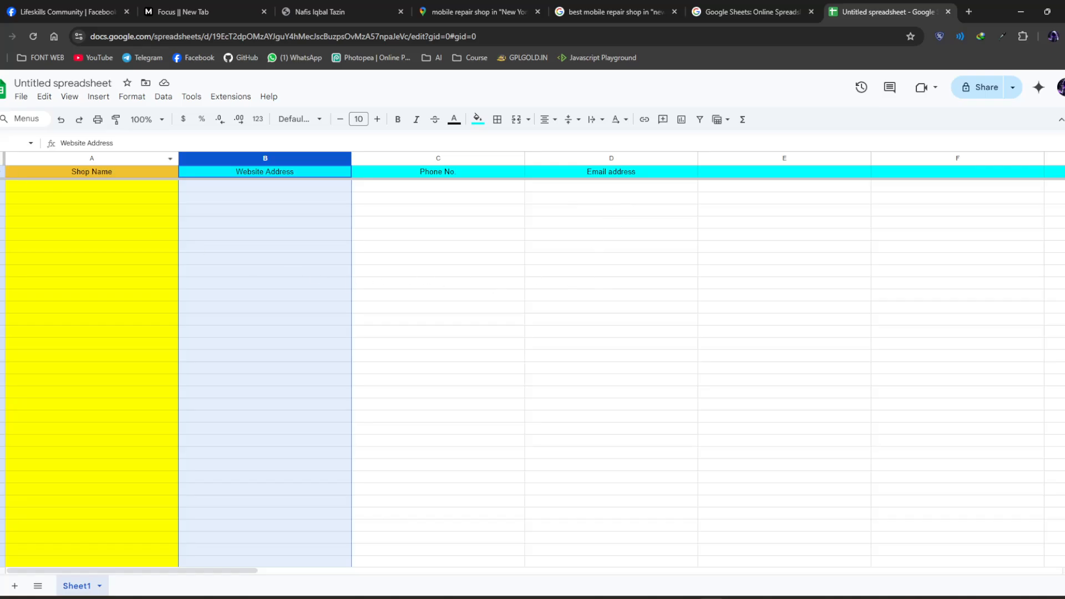
left_click(1, 158)
left_click(2, 171)
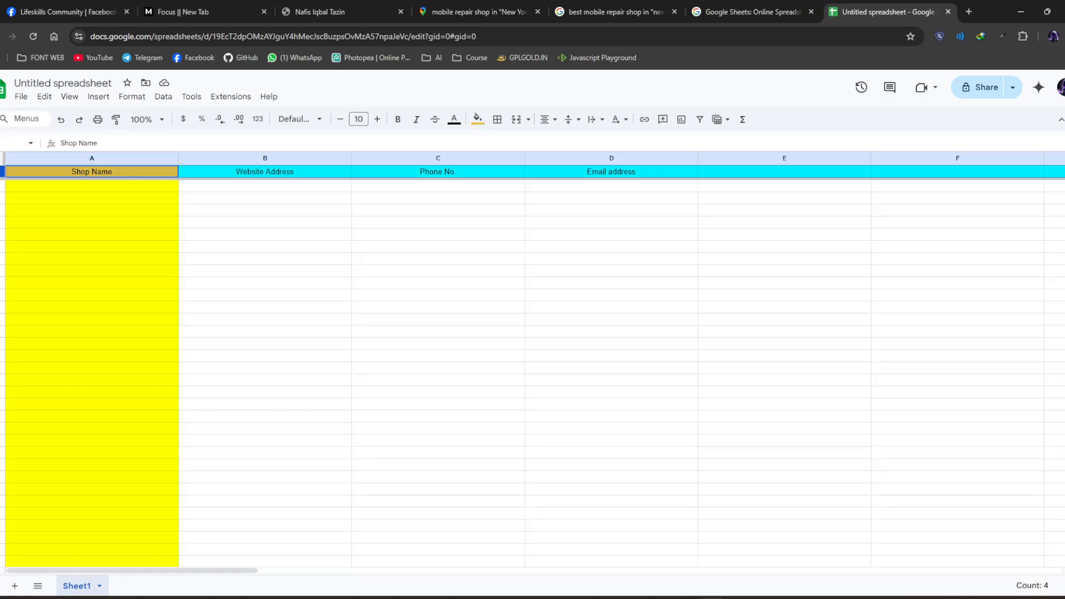
left_click(2, 158)
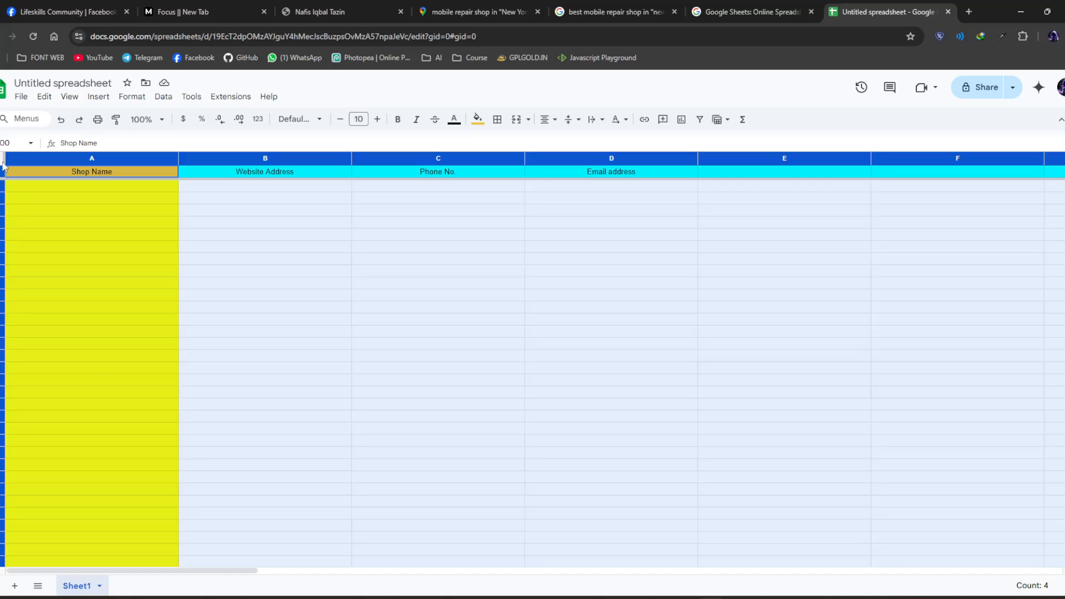
left_click(477, 120)
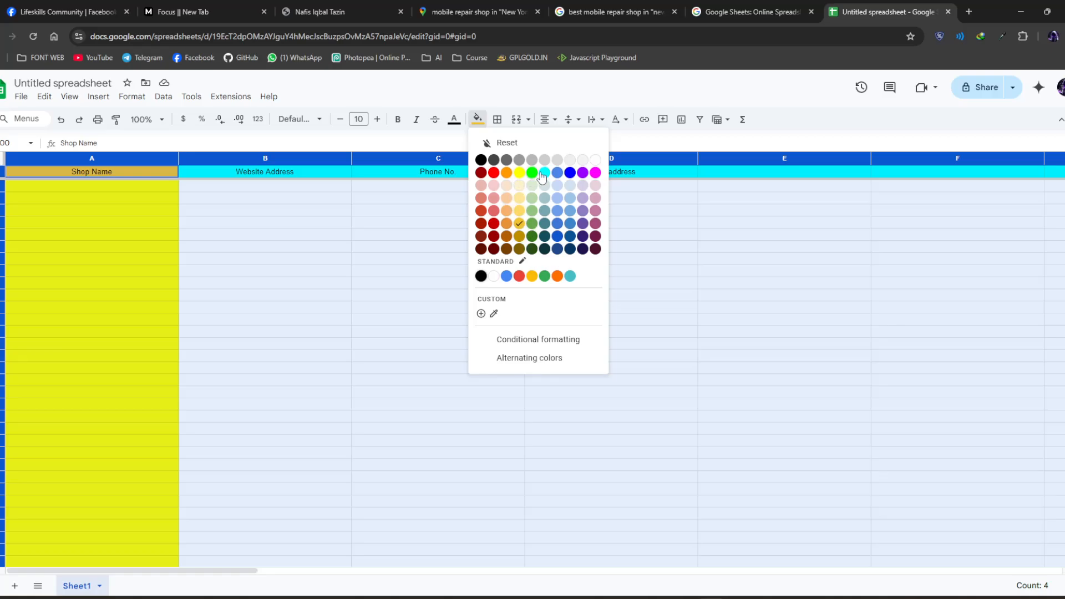
left_click(595, 160)
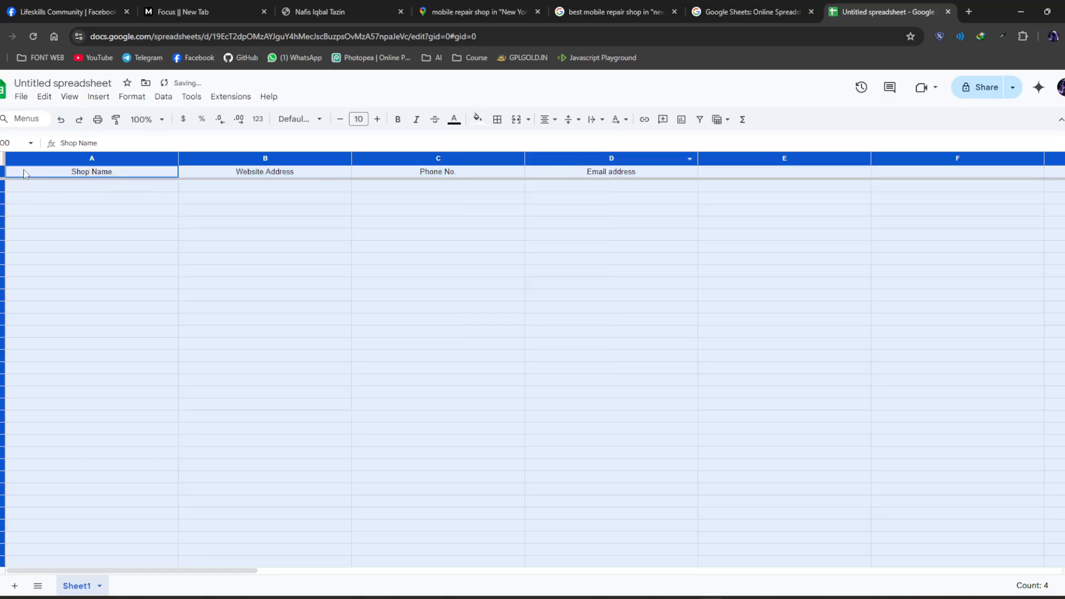
- Try red and cornflower blue fills on the entire header row, and settle on green
left_click(2, 172)
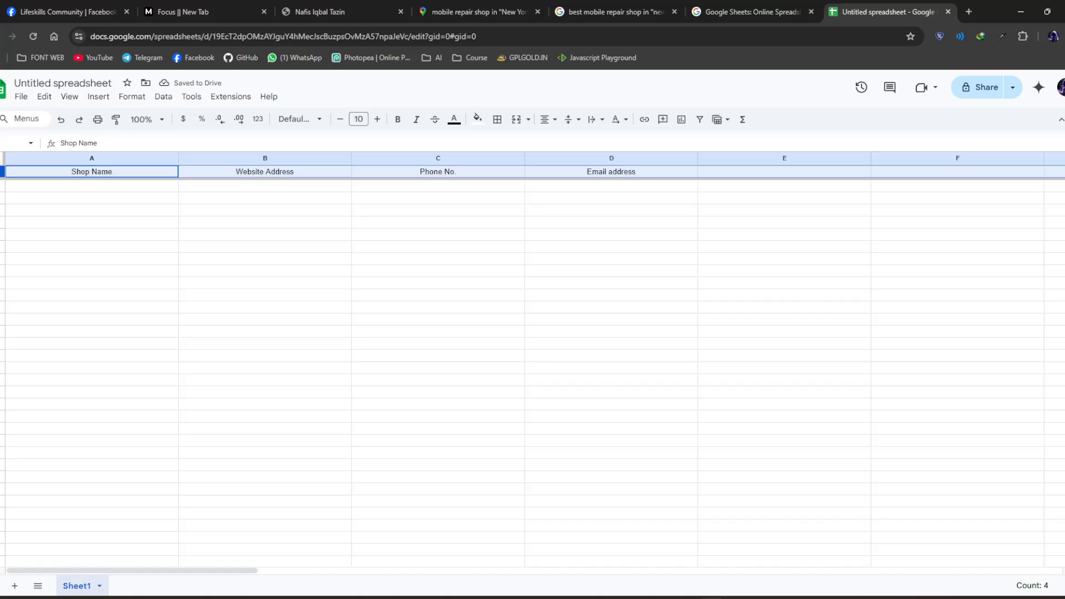
left_click(477, 118)
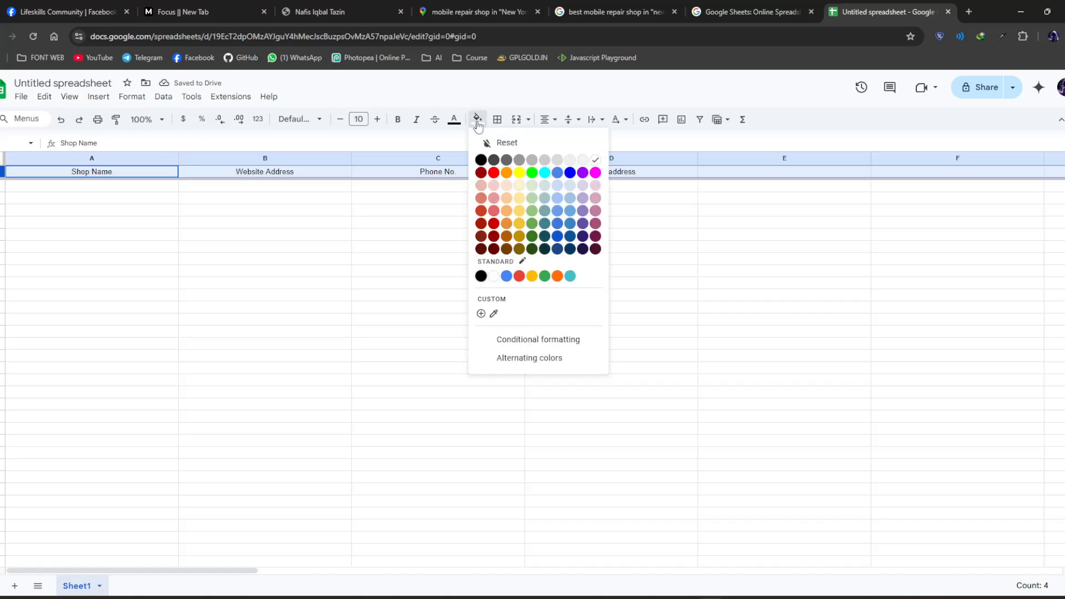
left_click(495, 172)
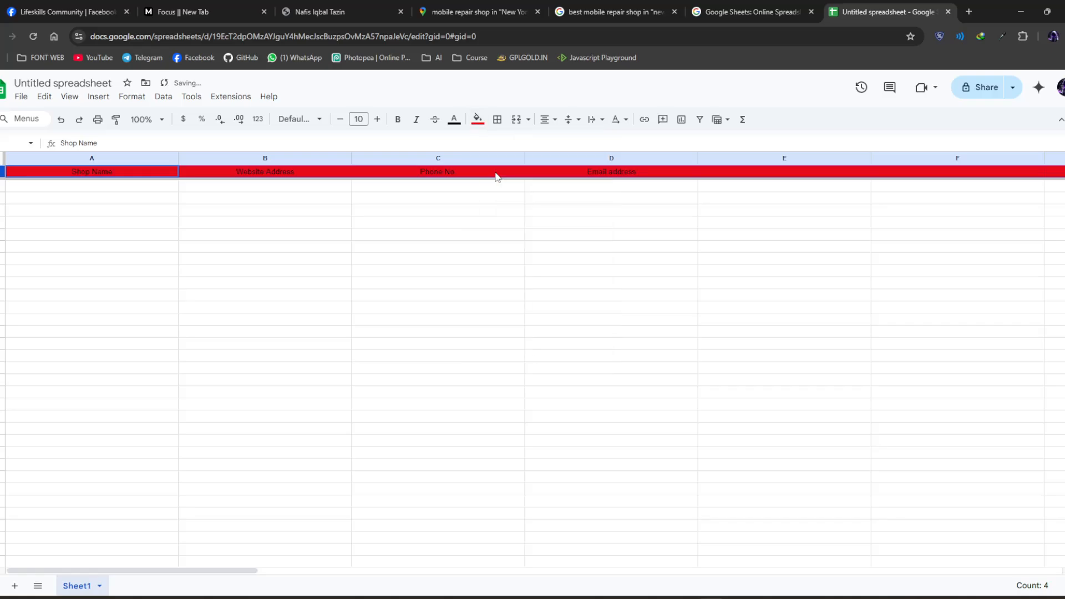
left_click(477, 119)
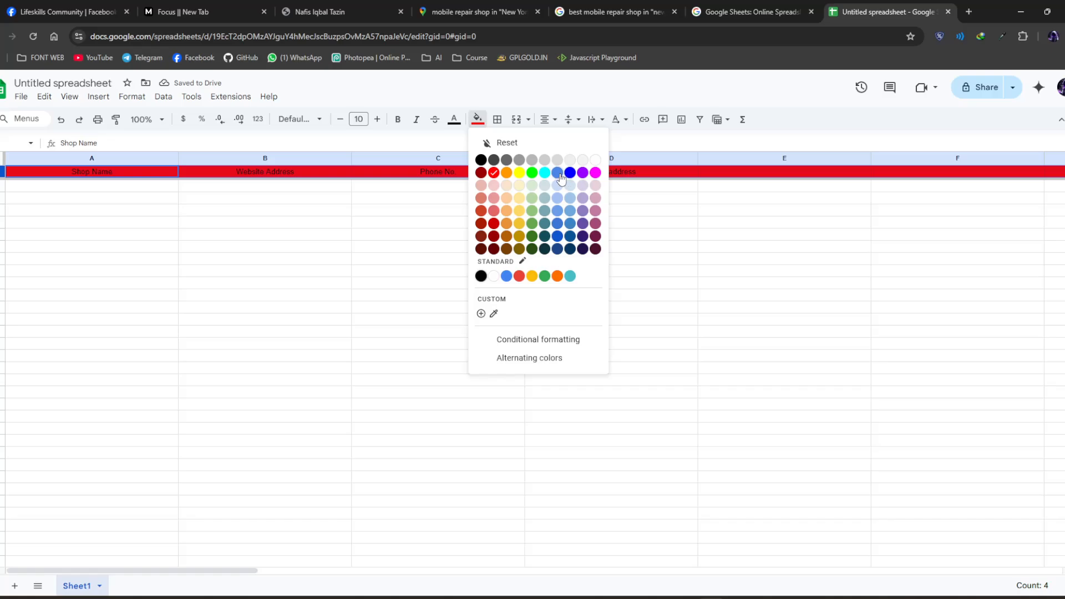
left_click(557, 173)
left_click(478, 122)
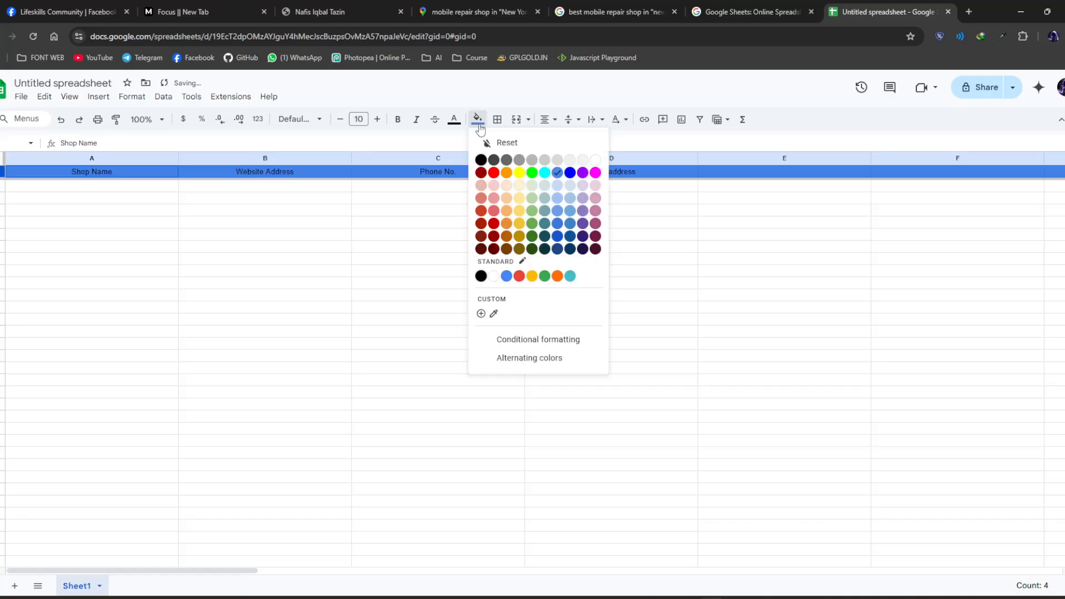
left_click(532, 173)
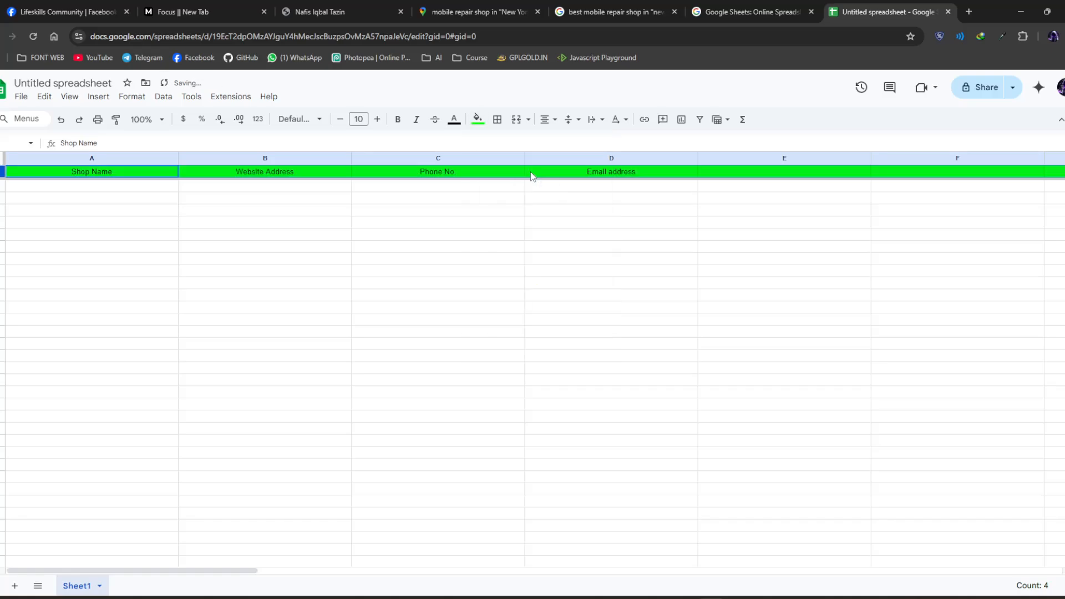
left_click(166, 236)
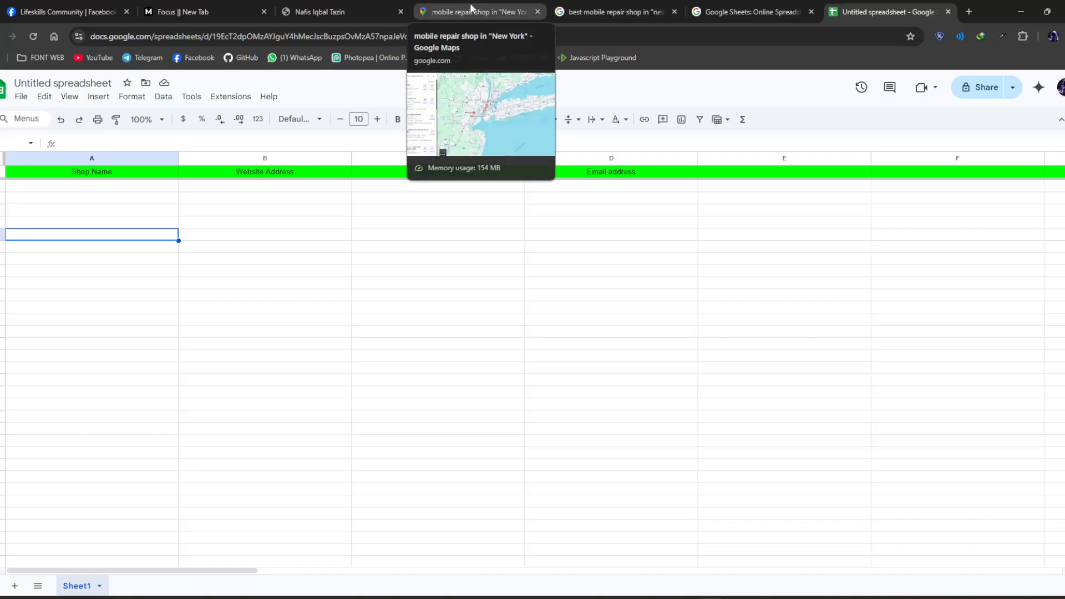
- Switch to the Google Maps results and open the websites of Maffe's Tech and Precision Repairs NJ in separate tabs
left_click(435, 8)
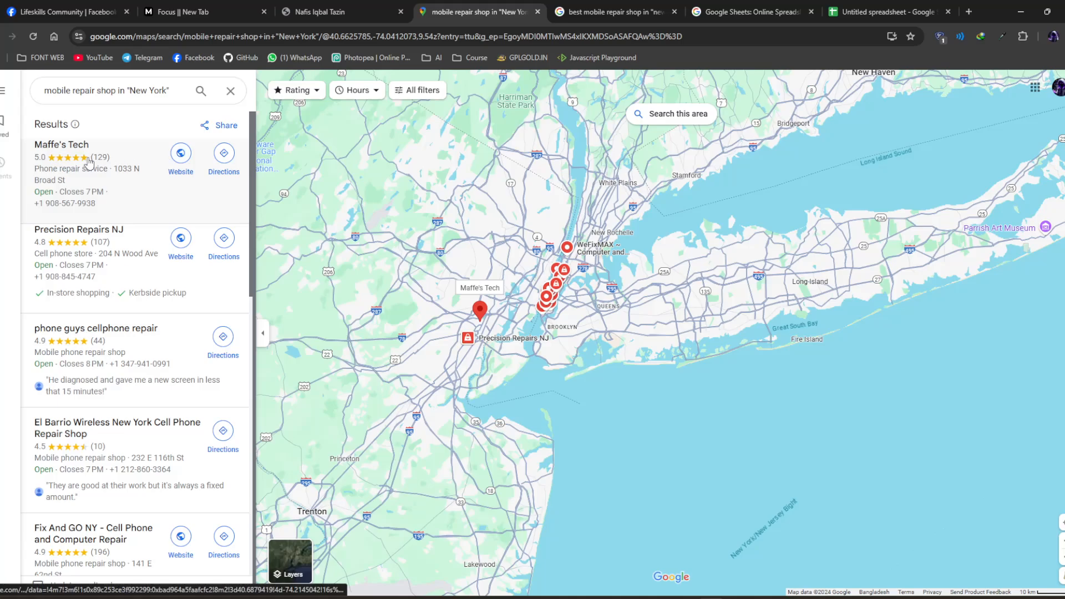
left_click(184, 160)
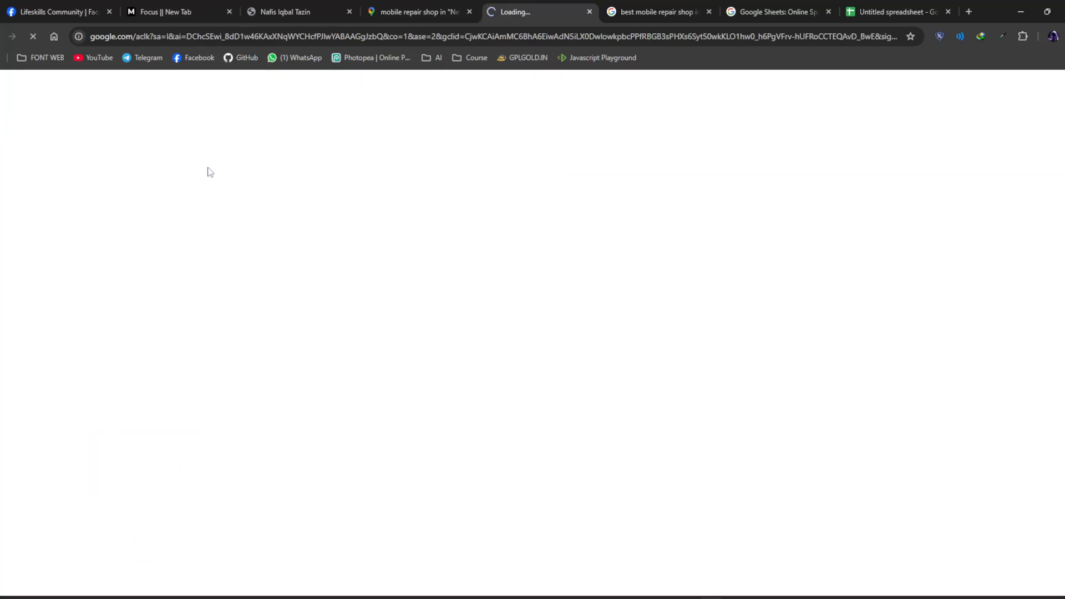
left_click(410, 5)
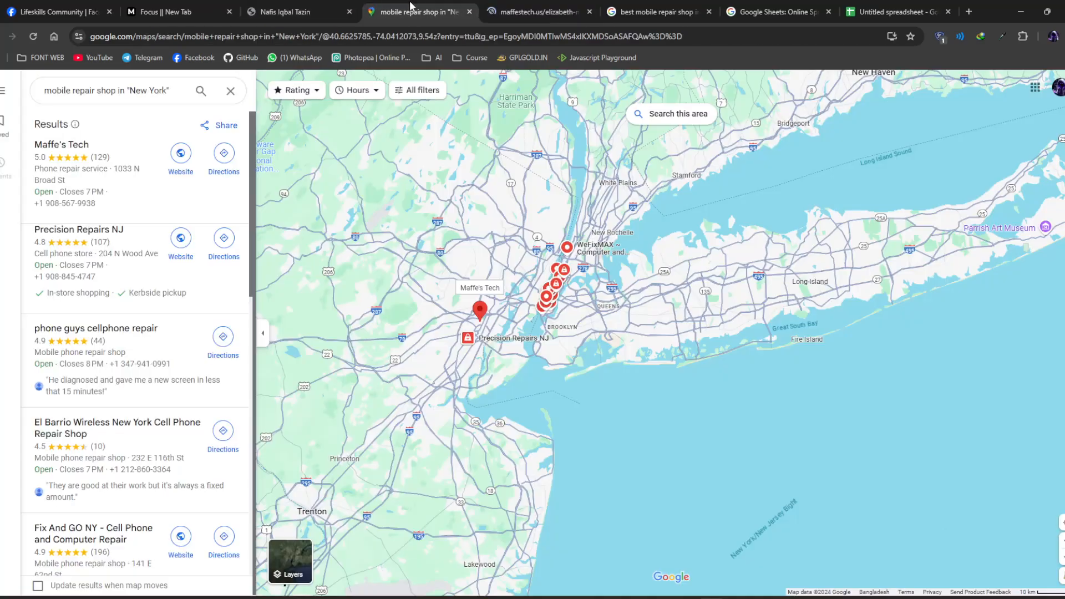
left_click(183, 240)
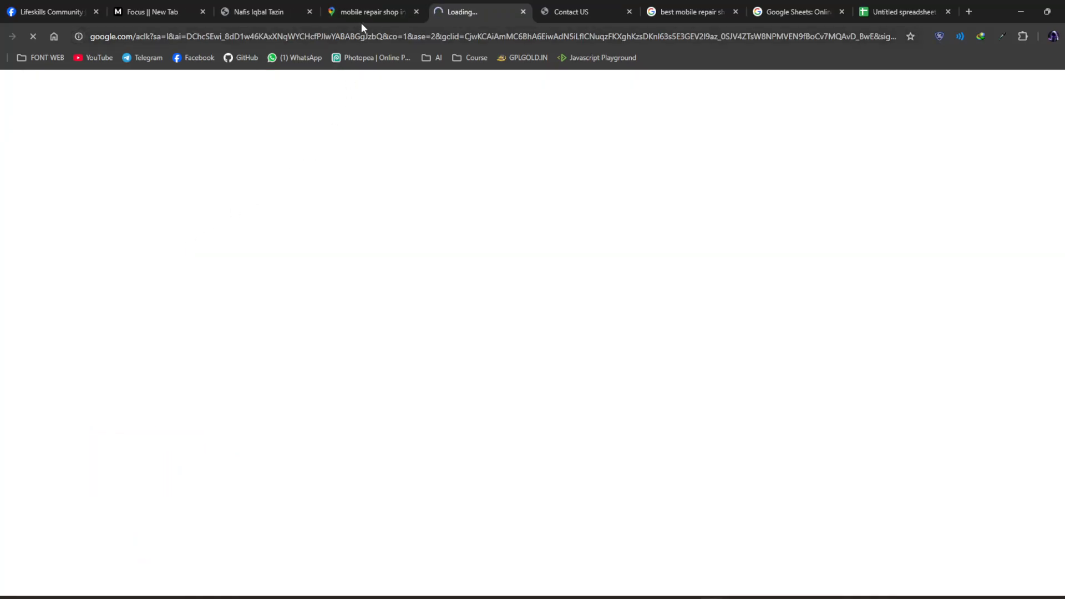
left_click(361, 22)
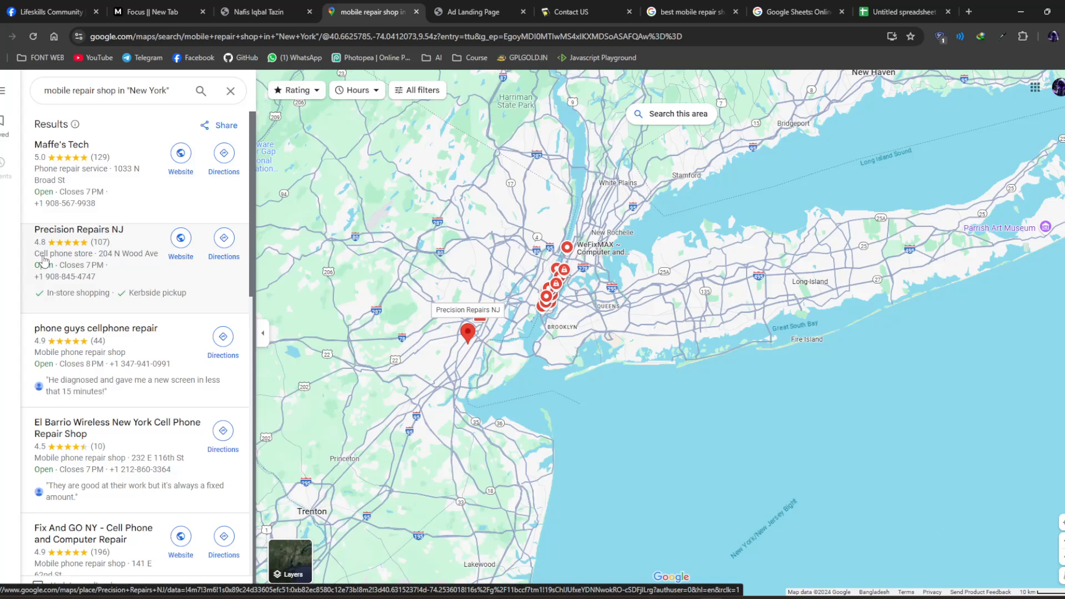
scroll(108, 297, "down", 2)
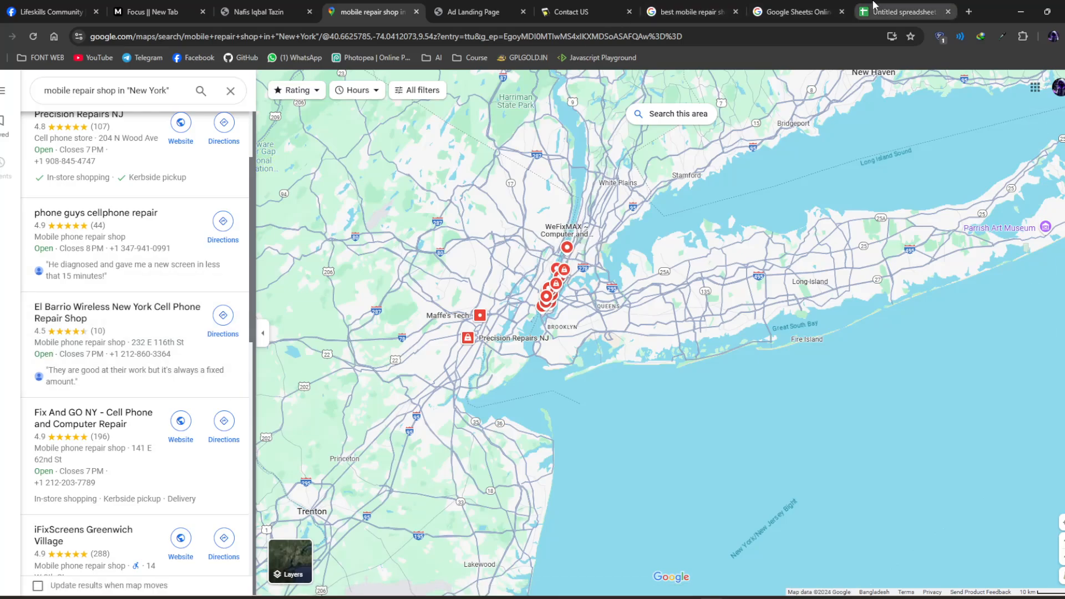
- Check the sheet's header columns and look at the opened Maffe's Tech and Precision Repairs NJ website pages
left_click(901, 12)
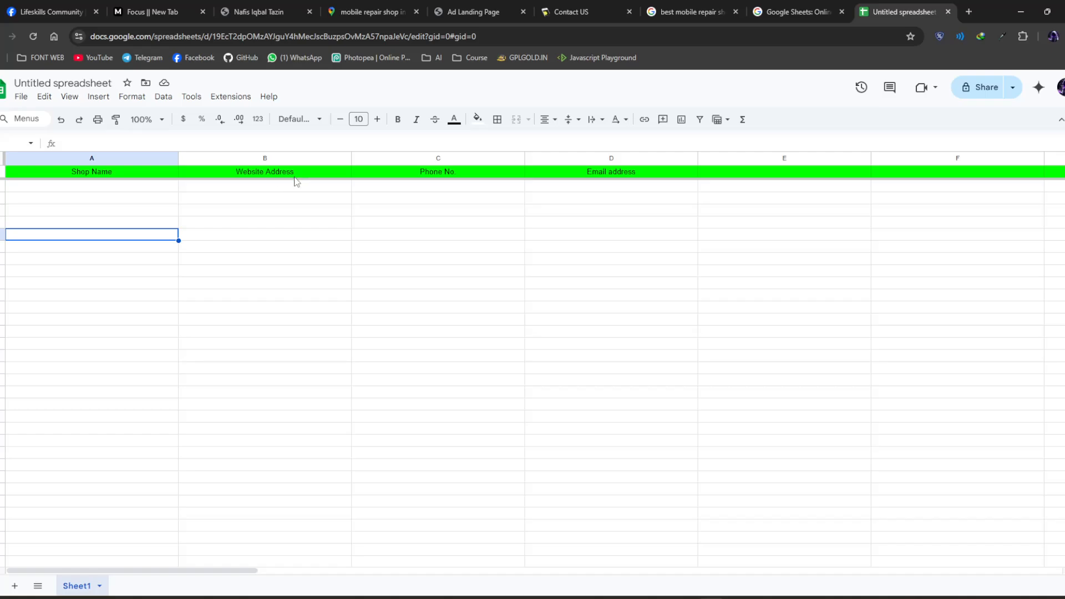
left_click(561, 11)
left_click(481, 3)
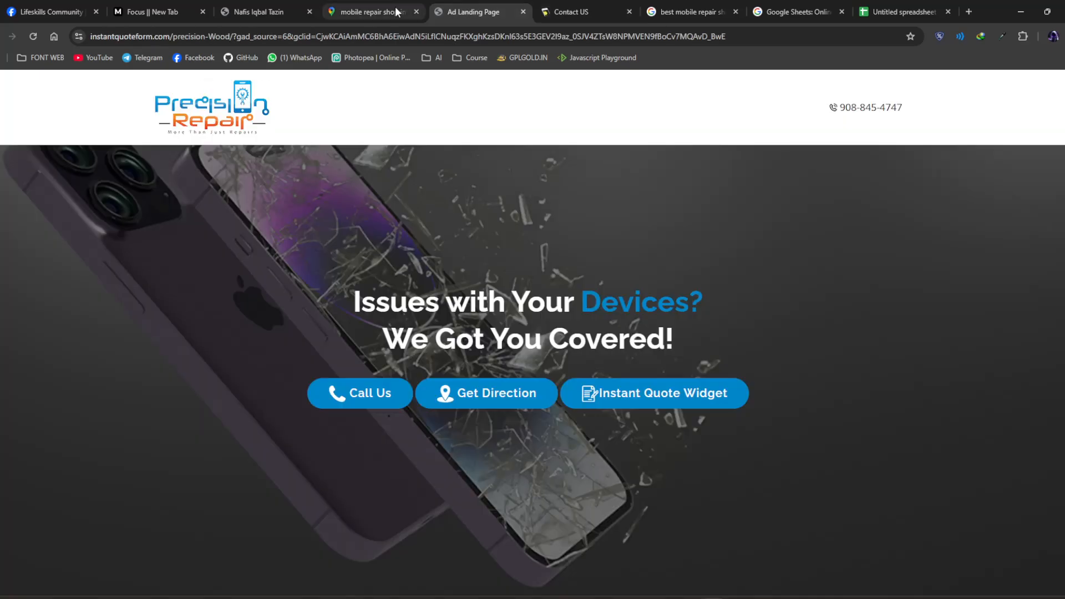
- Return to the Google Maps results and open the Fix And GO NY and iFixScreens Greenwich Village websites in separate tabs
left_click(369, 11)
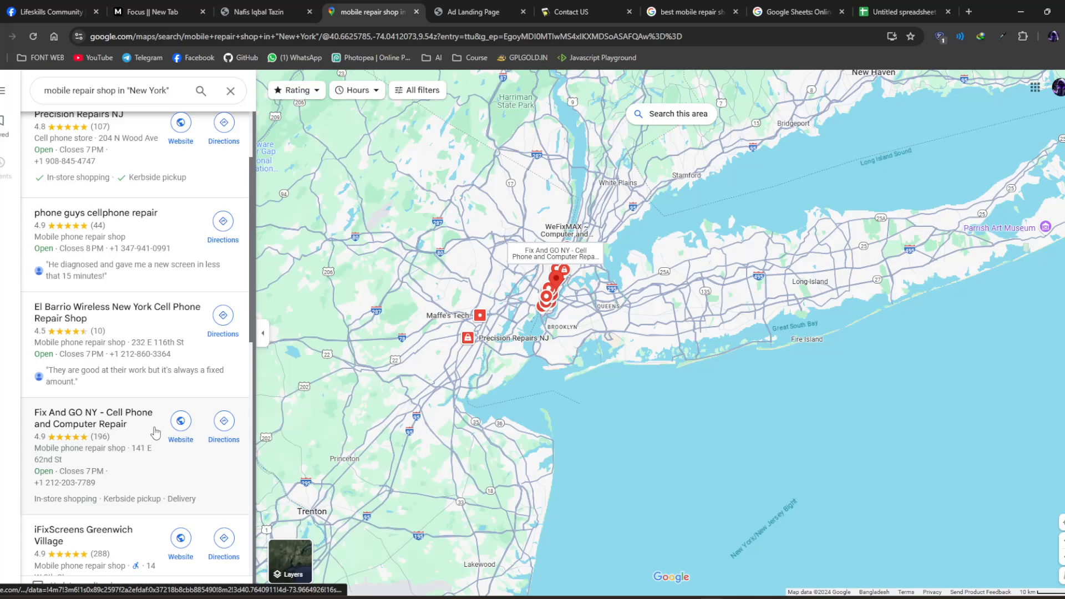
left_click(181, 424)
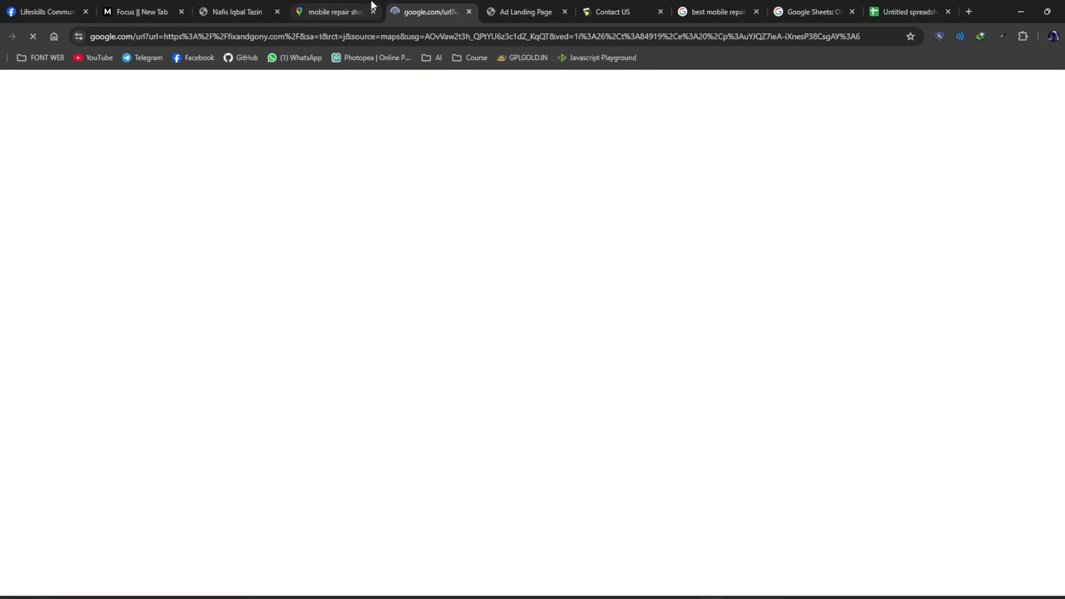
left_click(333, 13)
scroll(155, 318, "down", 4)
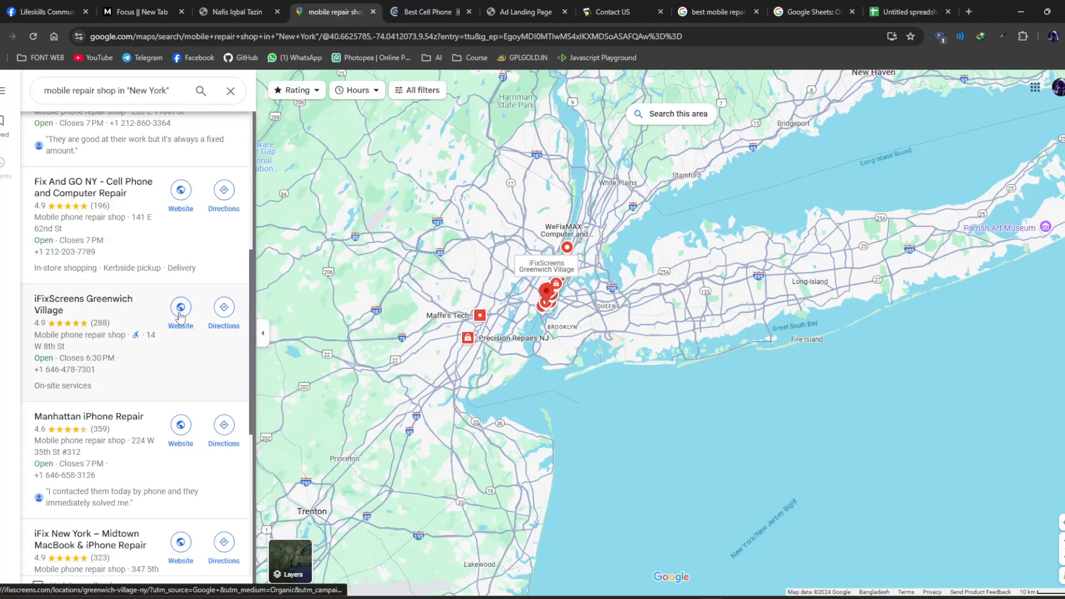
left_click(176, 314)
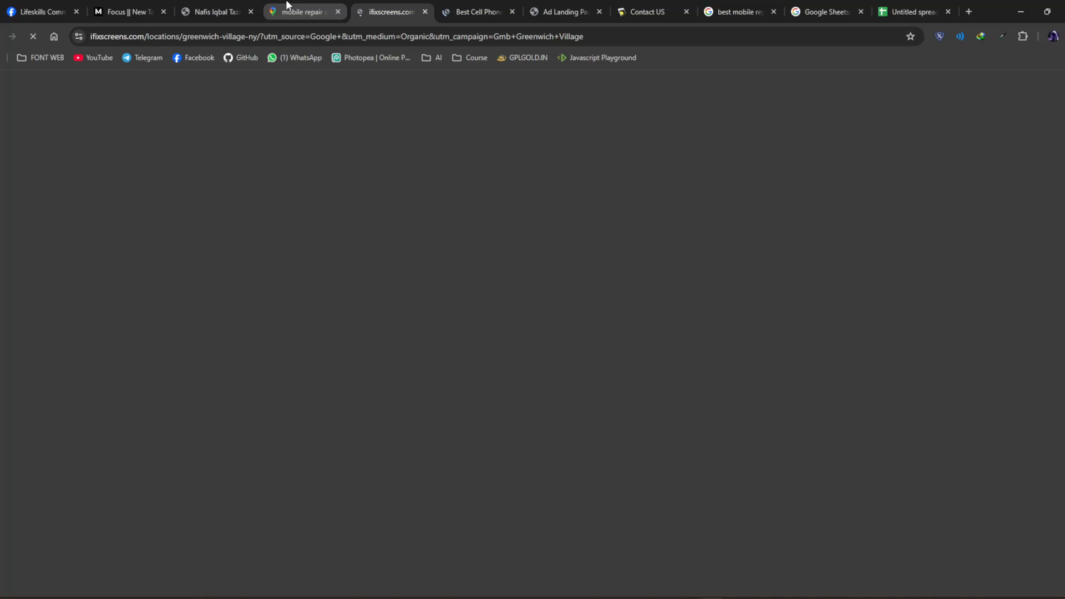
- From the map results, open the websites of Manhattan iPhone Repair and iFix New York – Midtown in separate tabs
left_click(305, 12)
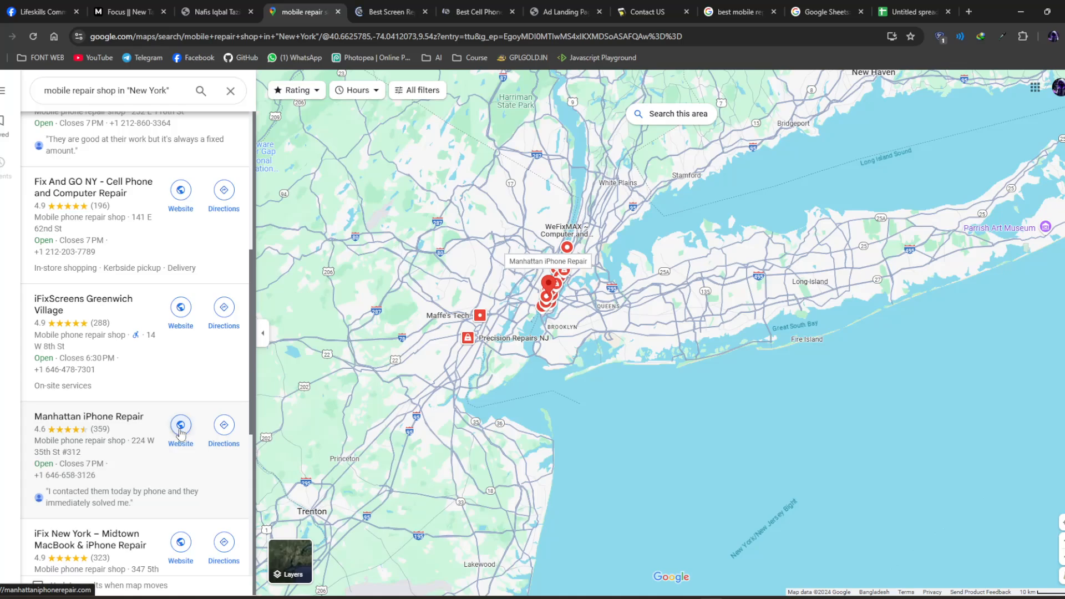
left_click(180, 433)
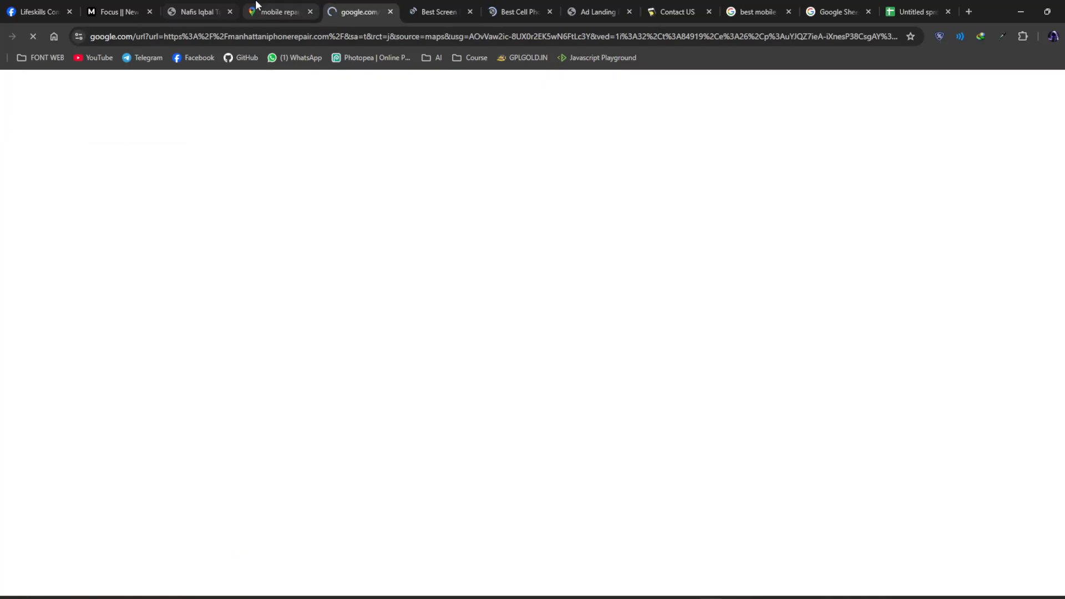
left_click(288, 6)
scroll(93, 395, "down", 5)
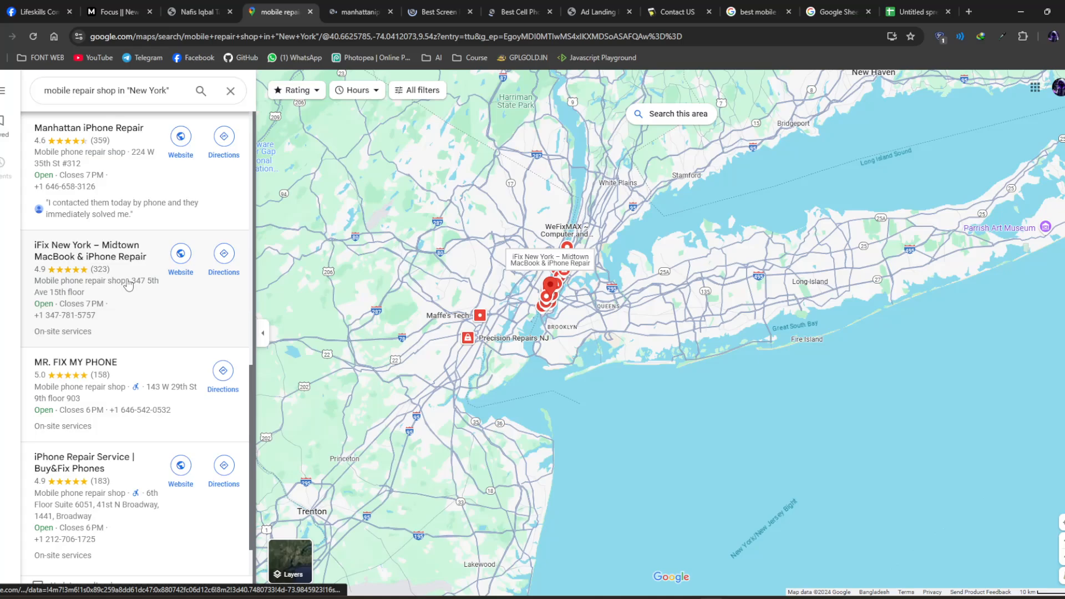
left_click(183, 260)
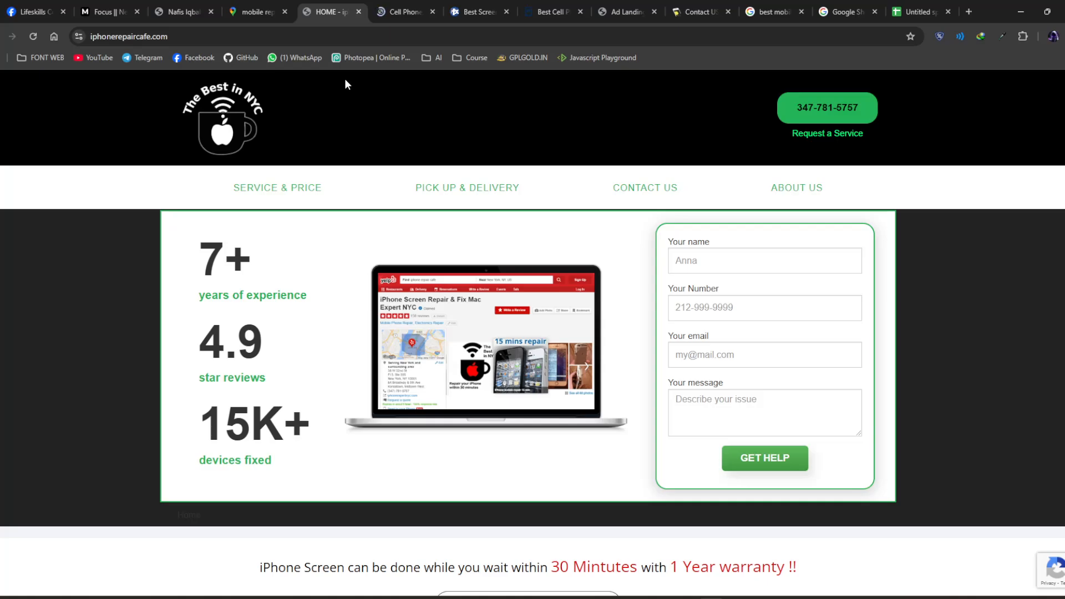
- Look through the iphonerepaircafe.com home page for the shop's name and contact details
scroll(345, 84, "down", 1)
scroll(345, 83, "down", 4)
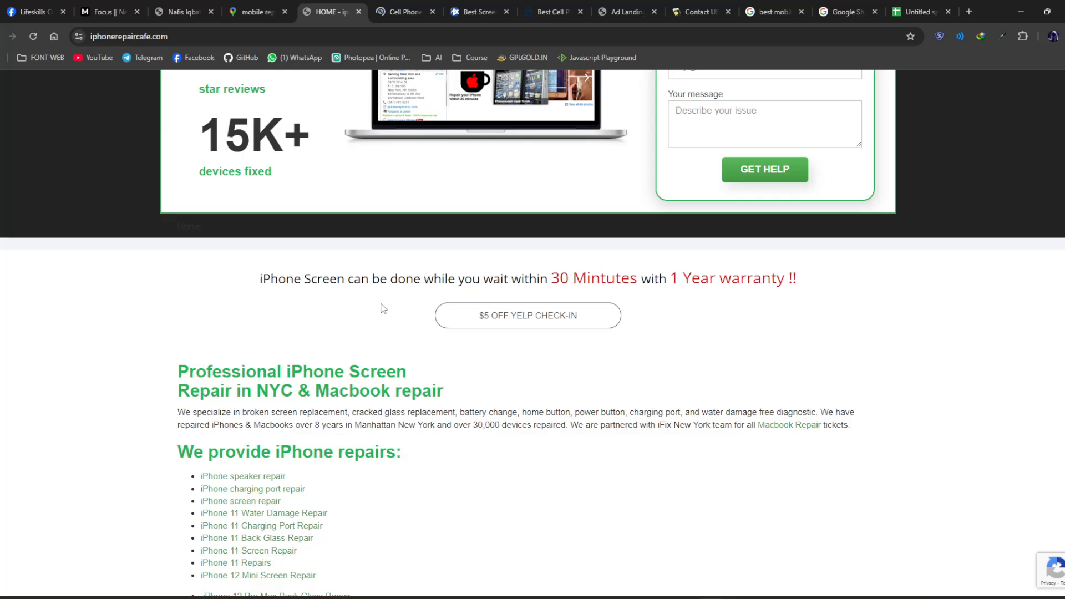
scroll(383, 307, "up", 5)
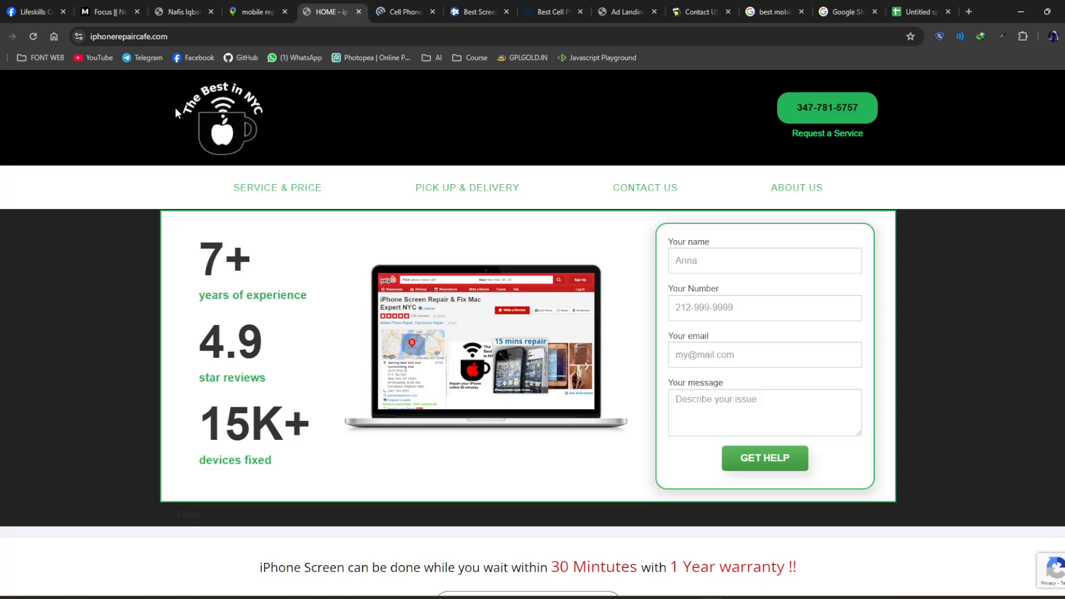
scroll(346, 195, "down", 18)
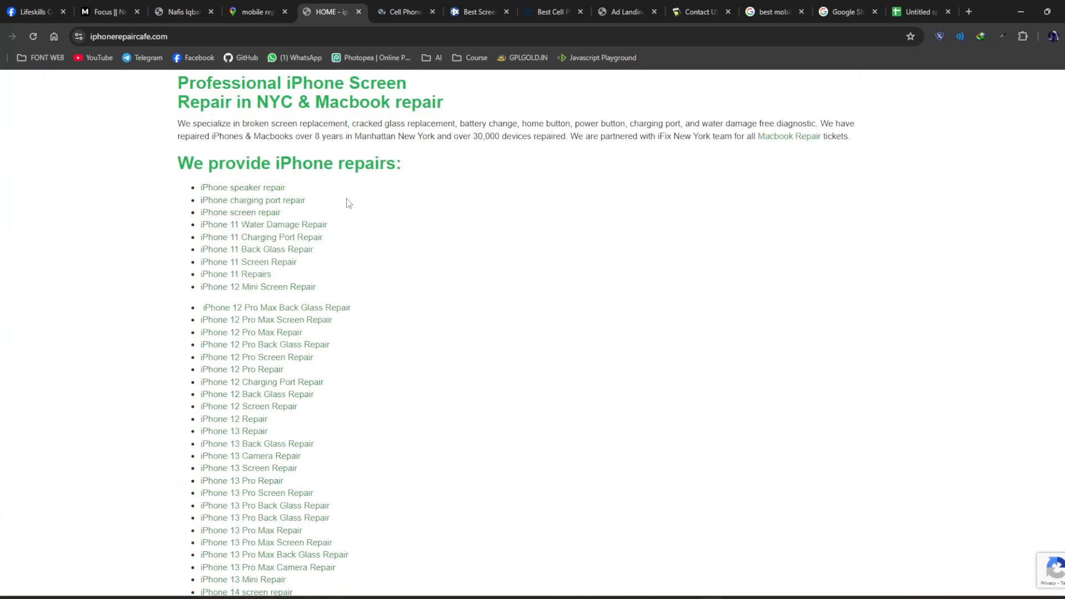
scroll(347, 207, "down", 20)
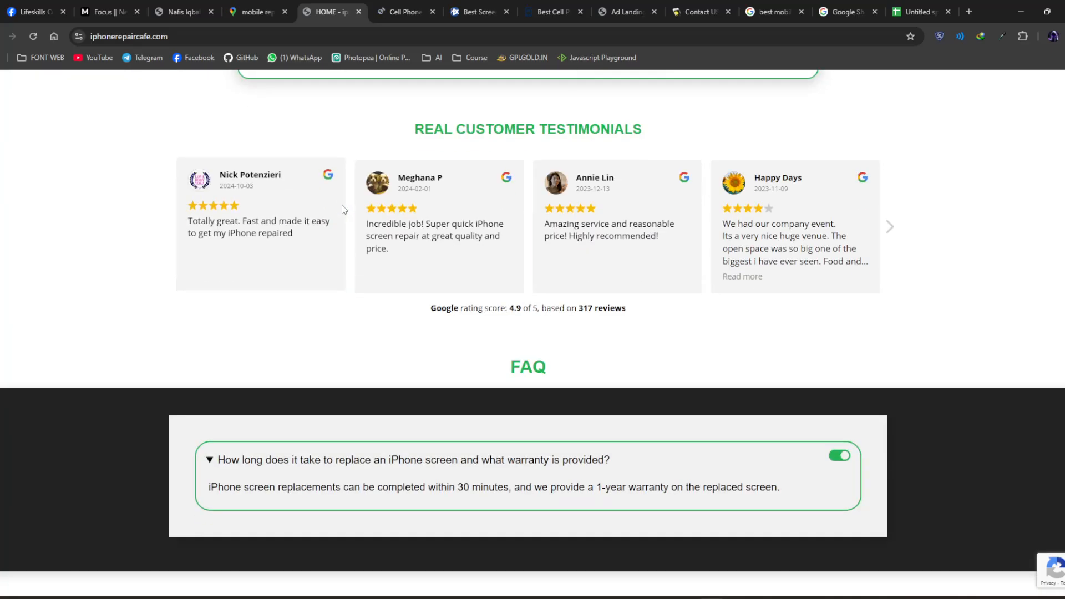
scroll(343, 210, "up", 10)
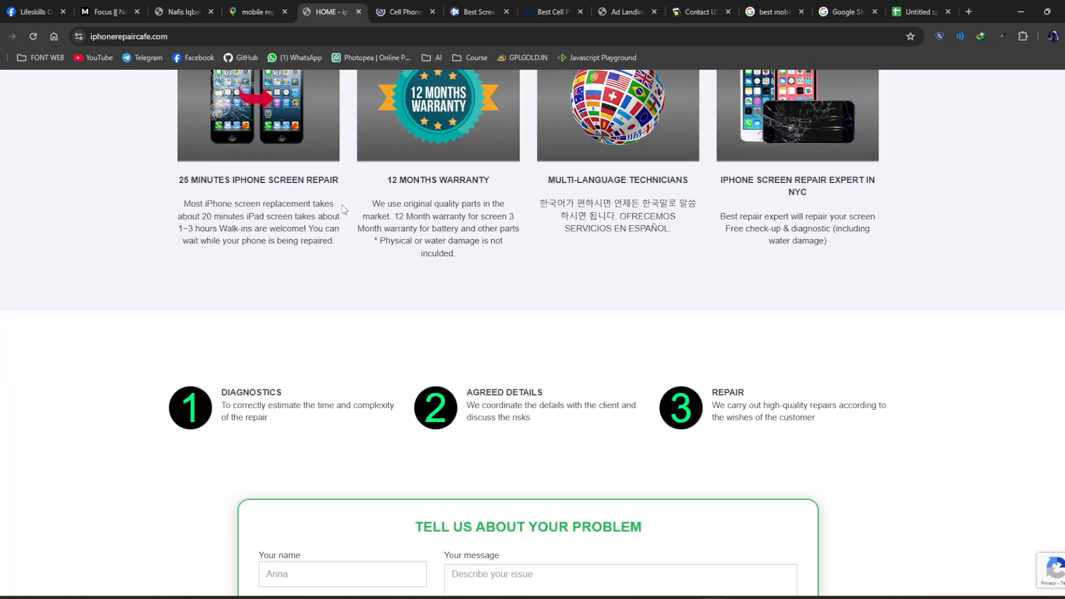
scroll(343, 209, "up", 6)
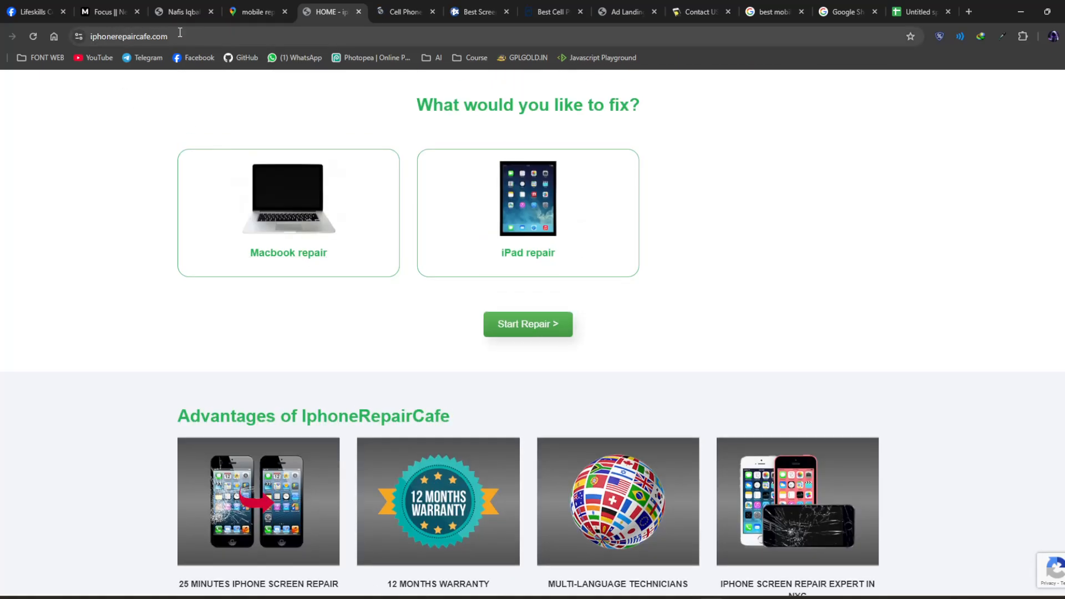
left_click_drag(151, 38, 73, 37)
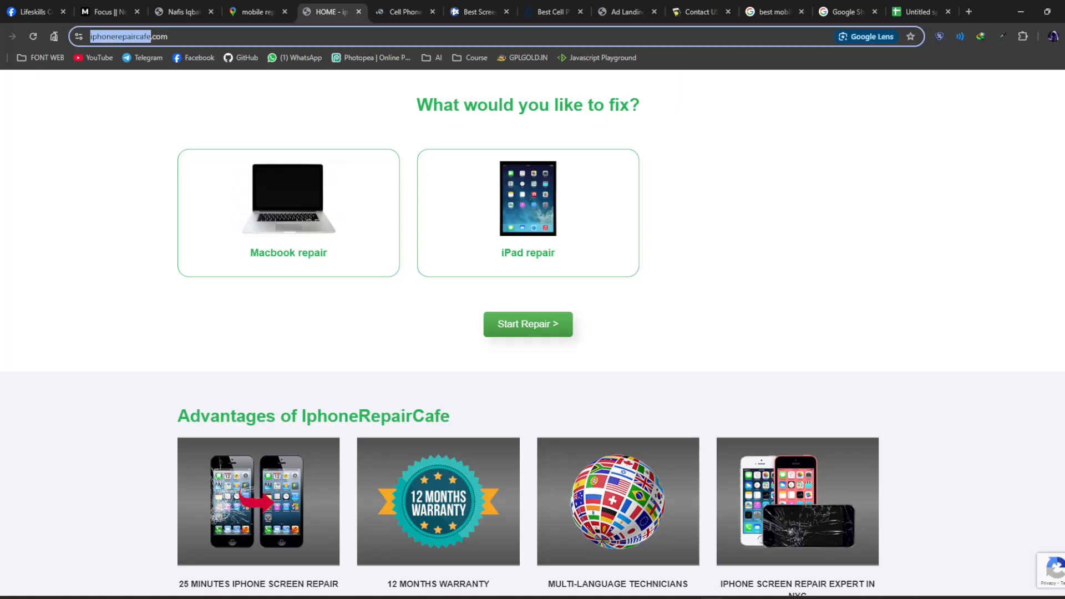
left_click_drag(54, 37, 53, 36)
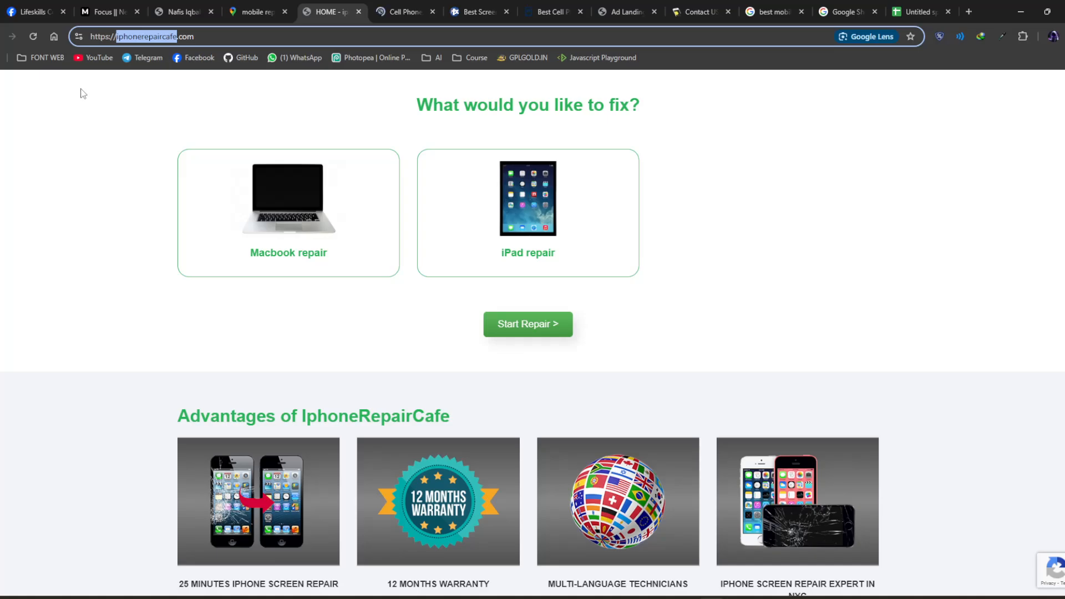
left_click(259, 30)
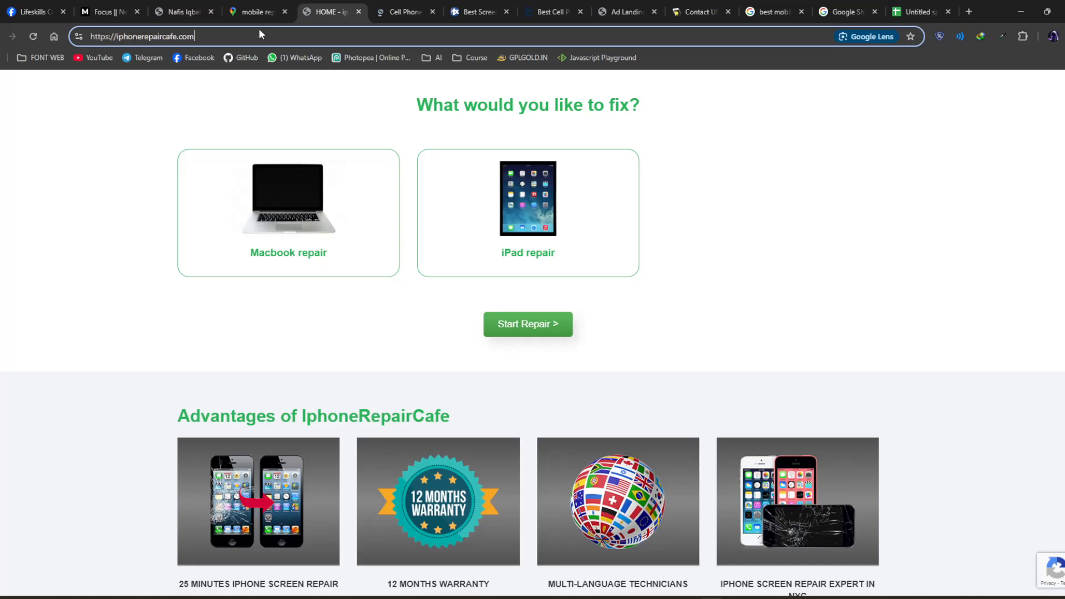
key("ctrl+a")
key("super+c")
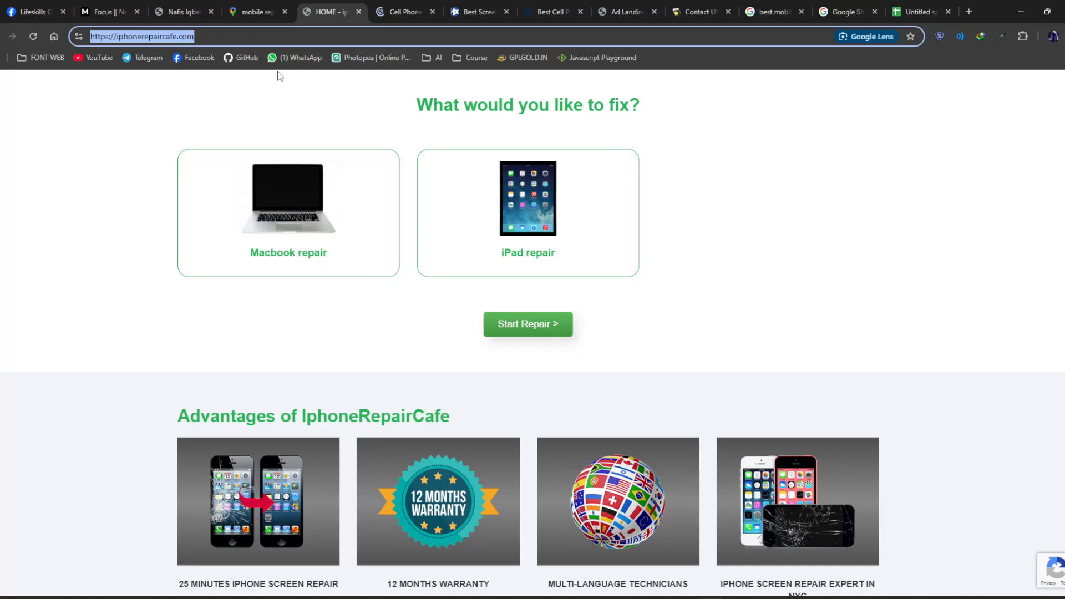
- Switch to the spreadsheet and paste iphonerepaircafe from the clipboard history into the first empty cell under Shop Name
left_click(904, 12)
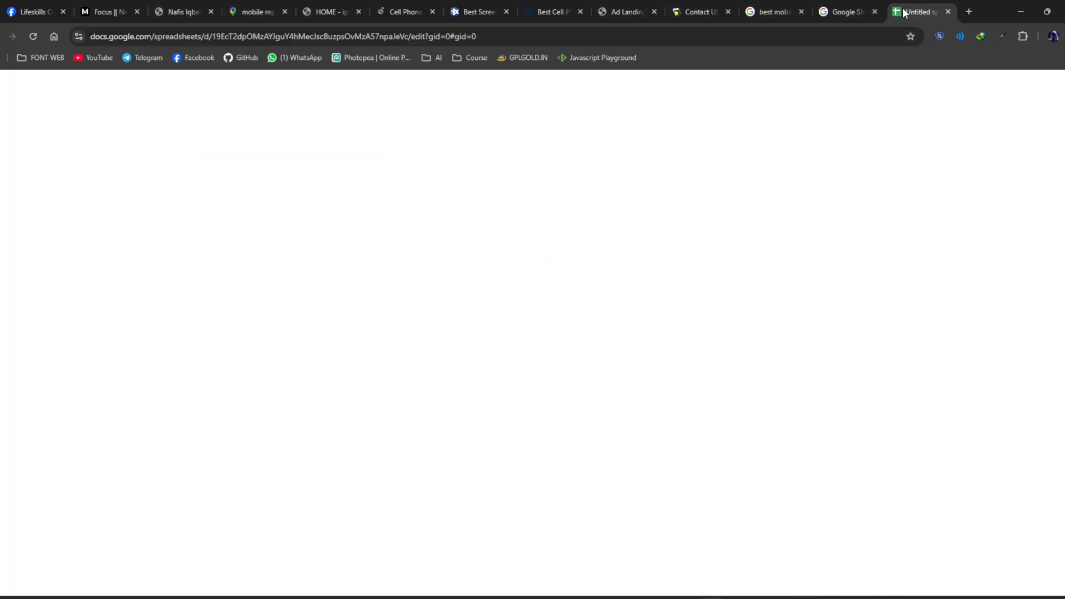
left_click(61, 190)
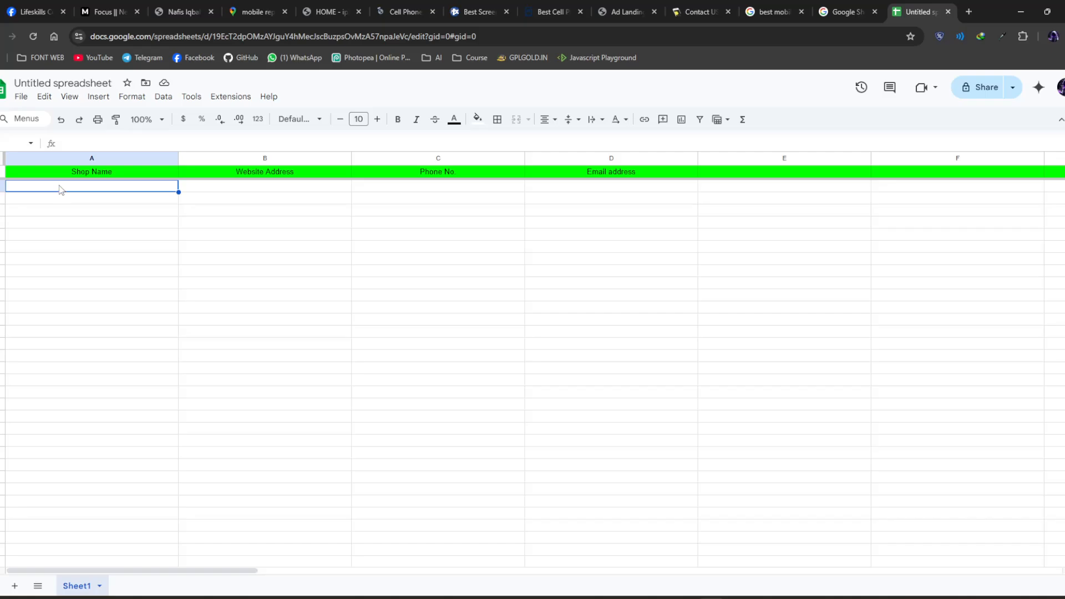
key("super+v")
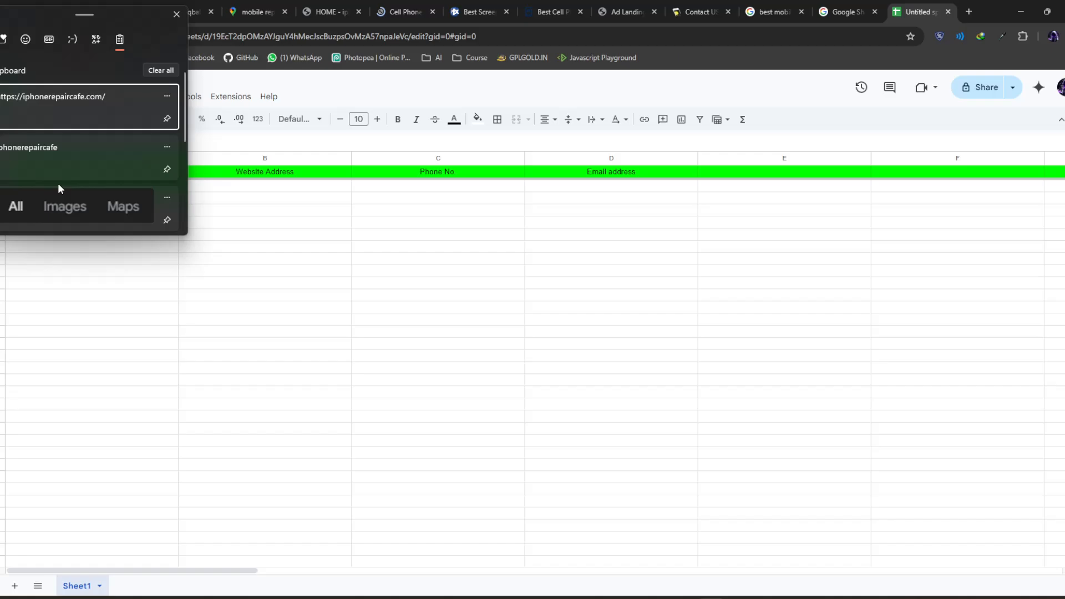
left_click(41, 149)
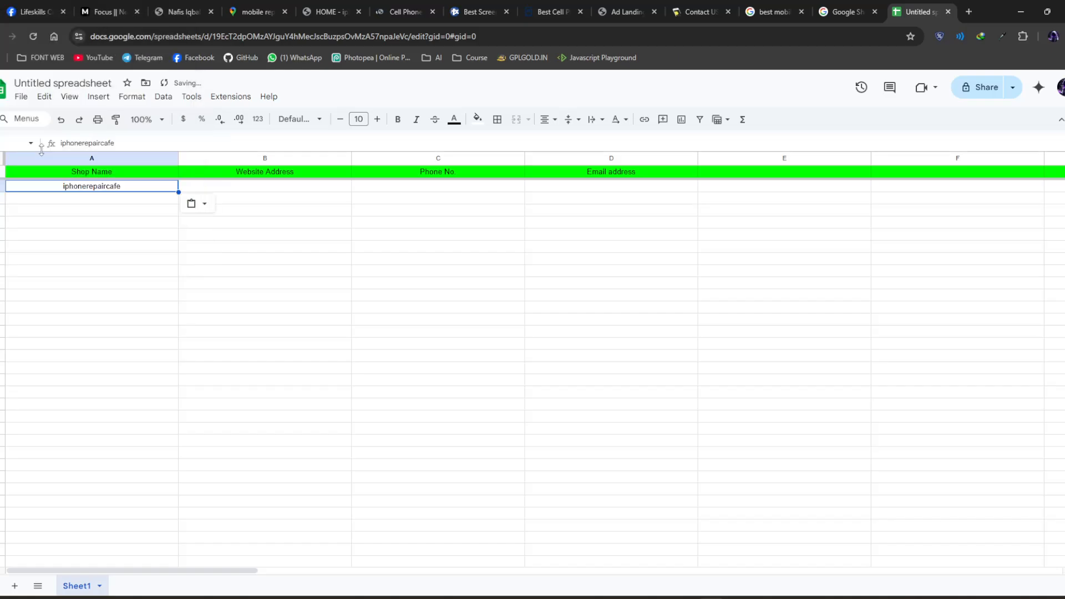
left_click(71, 188)
double_click(66, 187)
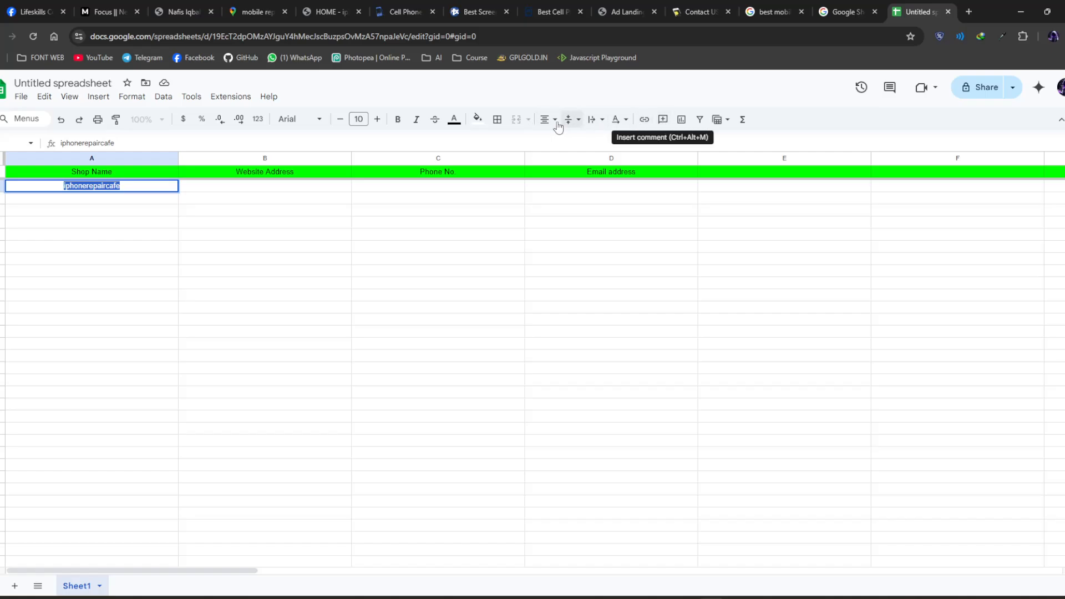
right_click(143, 187)
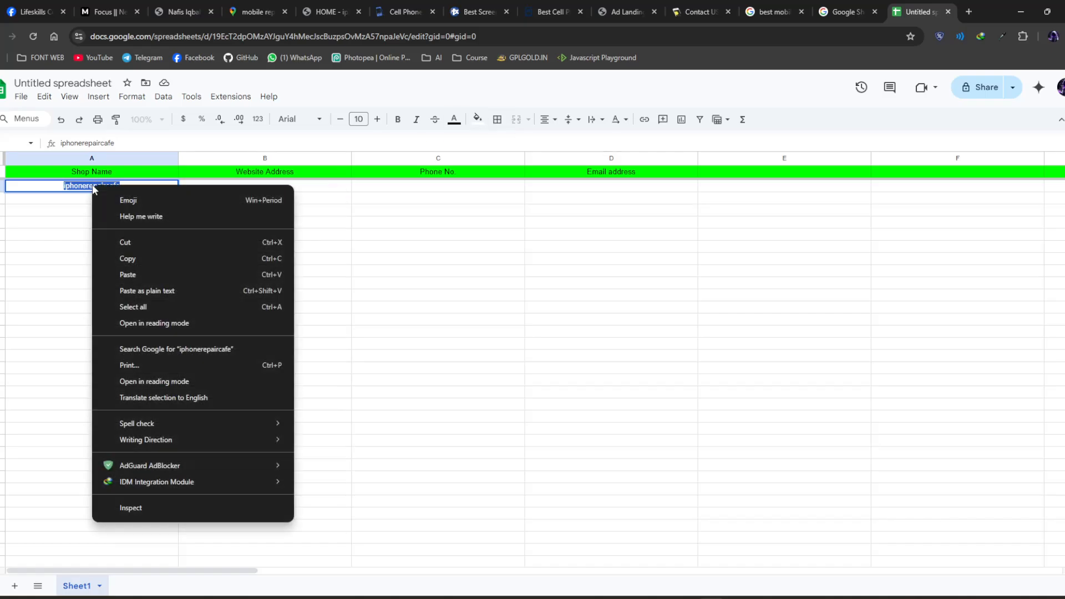
left_click(41, 184)
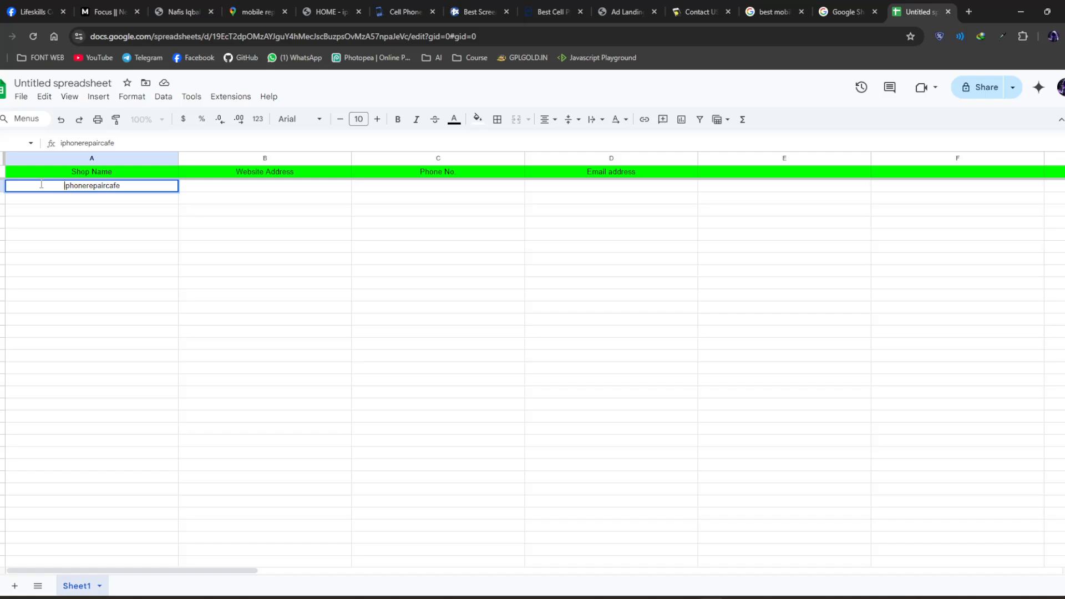
double_click(145, 184)
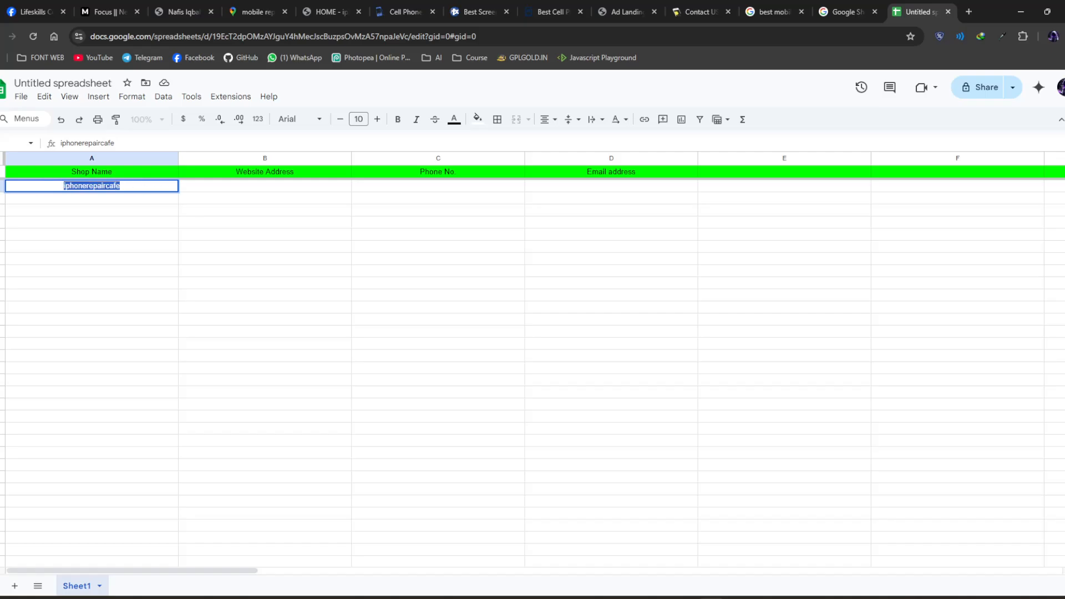
left_click(43, 97)
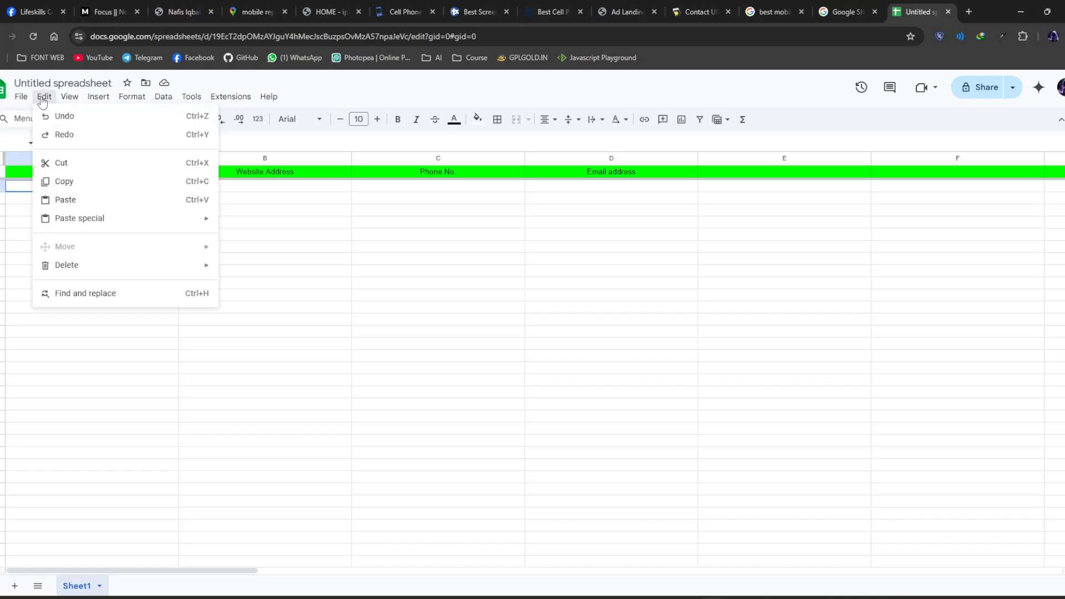
mouse_move(101, 103)
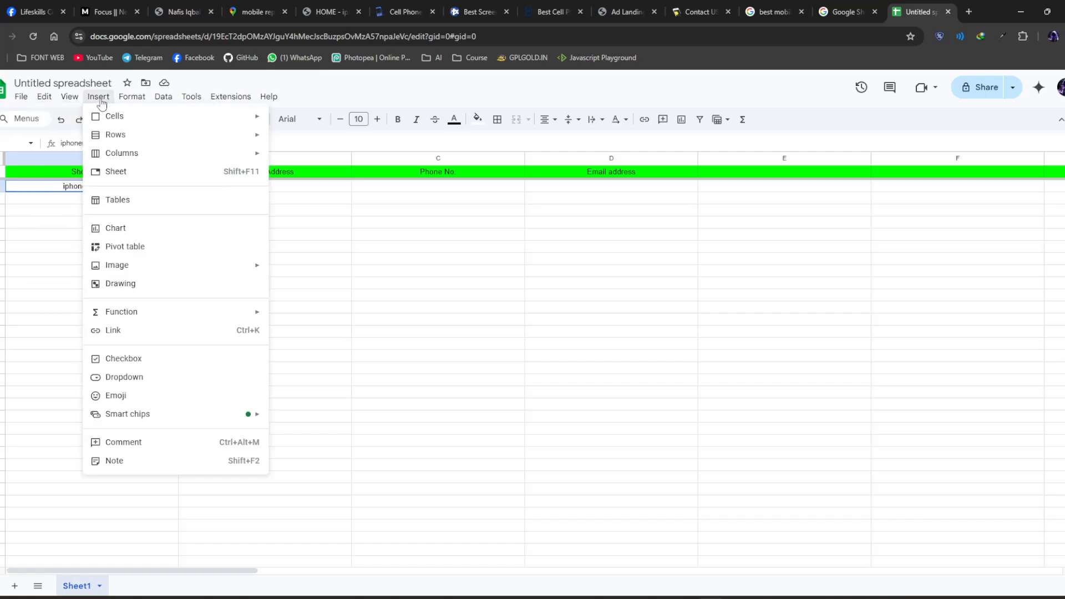
mouse_move(149, 98)
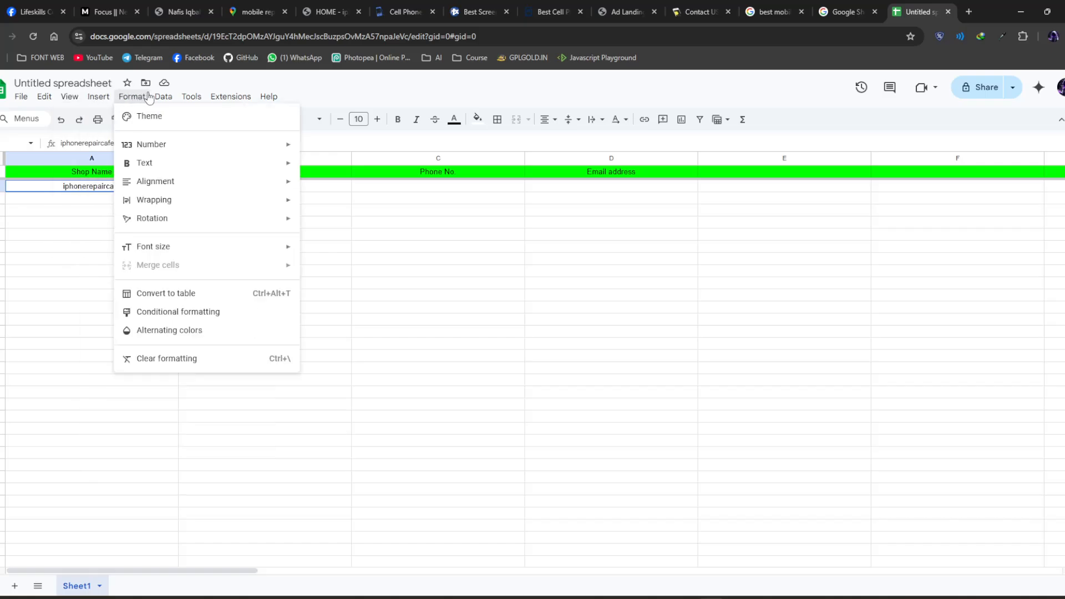
mouse_move(204, 98)
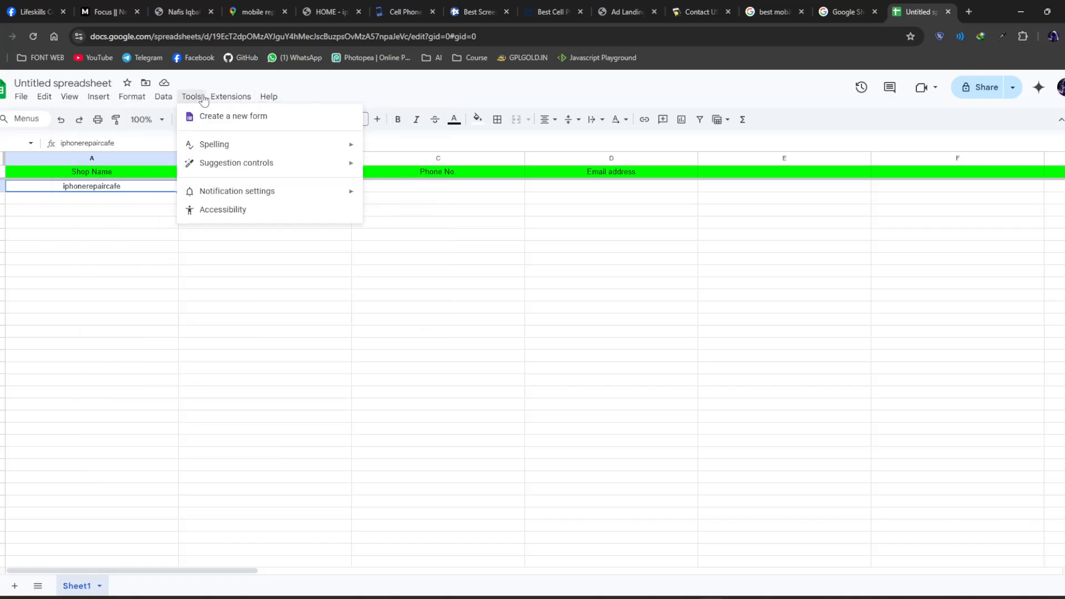
left_click(81, 235)
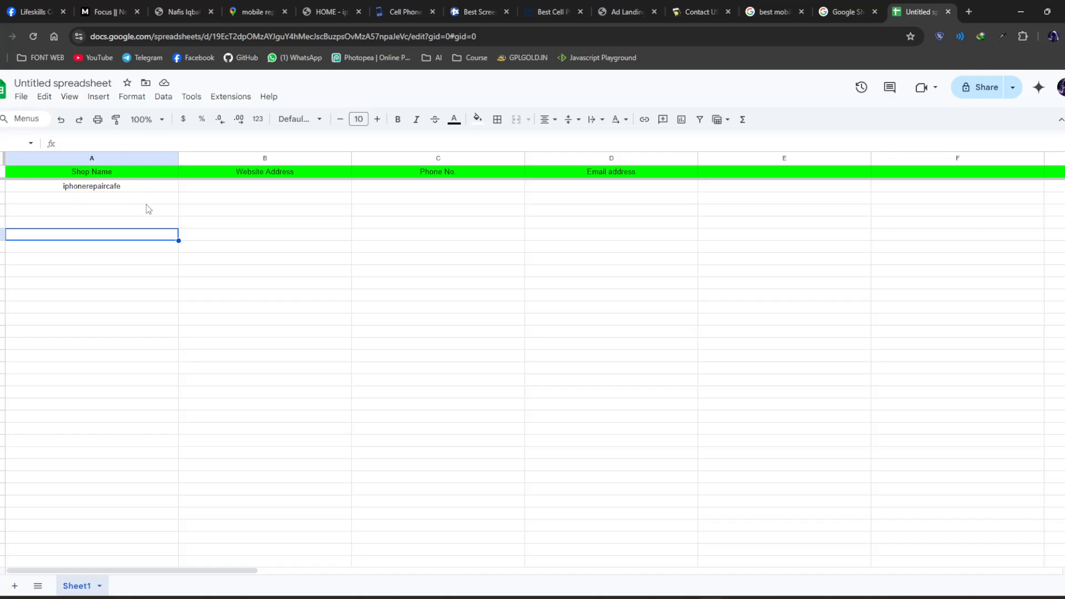
left_click(305, 120)
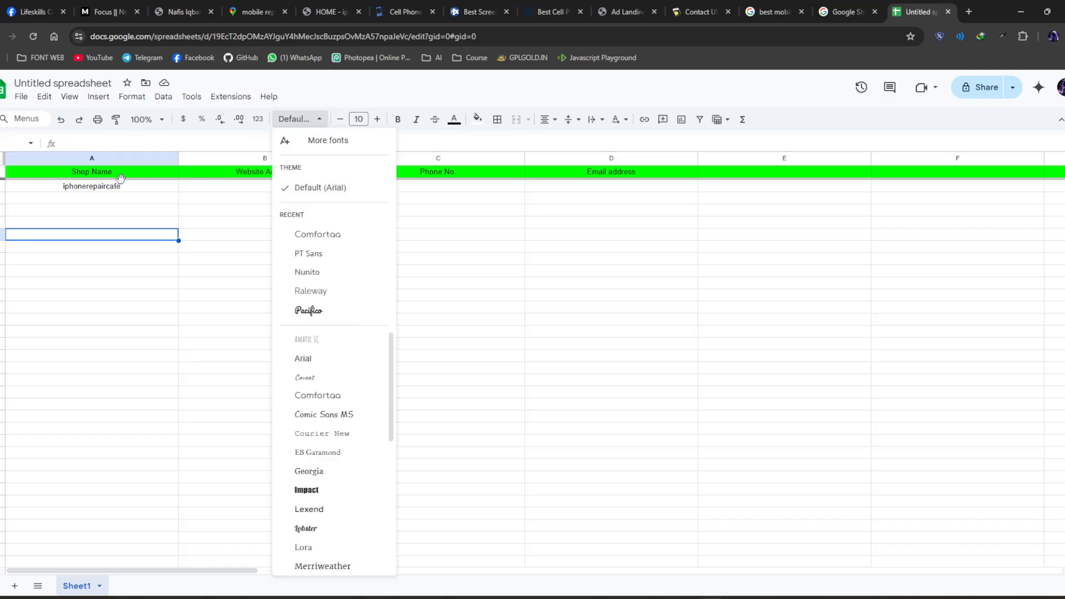
- Rewrite the pasted shop name as "Iphone Repair Cafe" and select the Website Address cell beside it
left_click(66, 188)
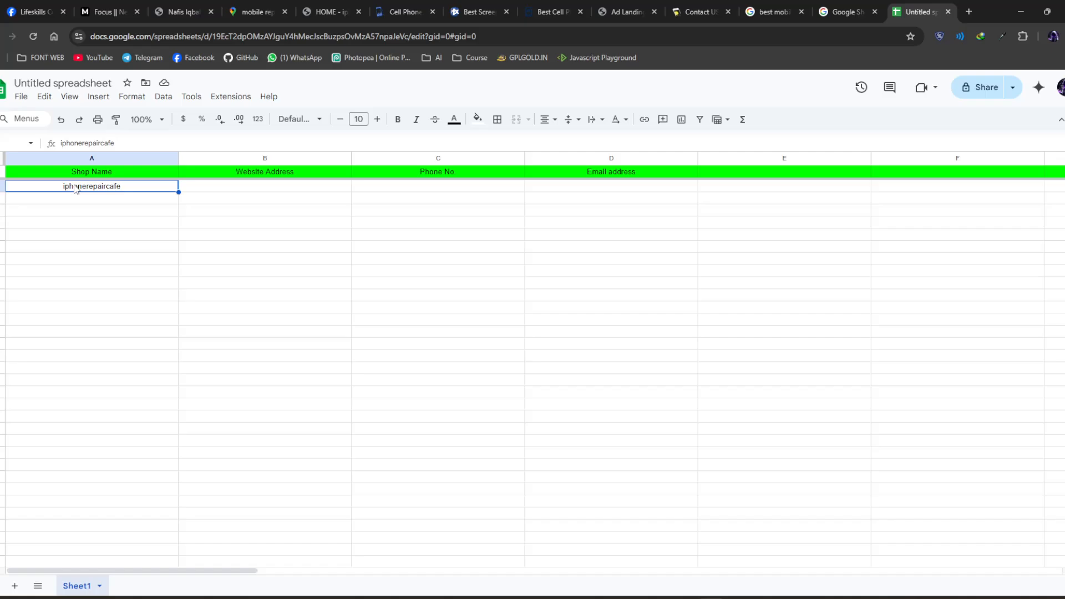
double_click(75, 189)
key("Left")
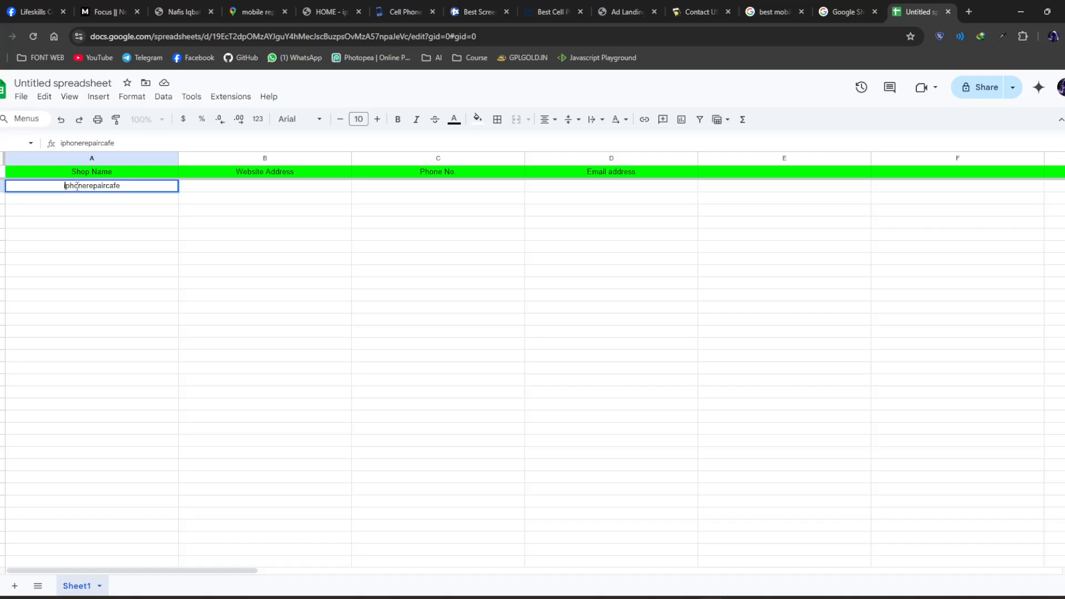
key("Delete")
type("I")
key("Delete")
type("R")
key("Delete")
type("C")
left_click(250, 188)
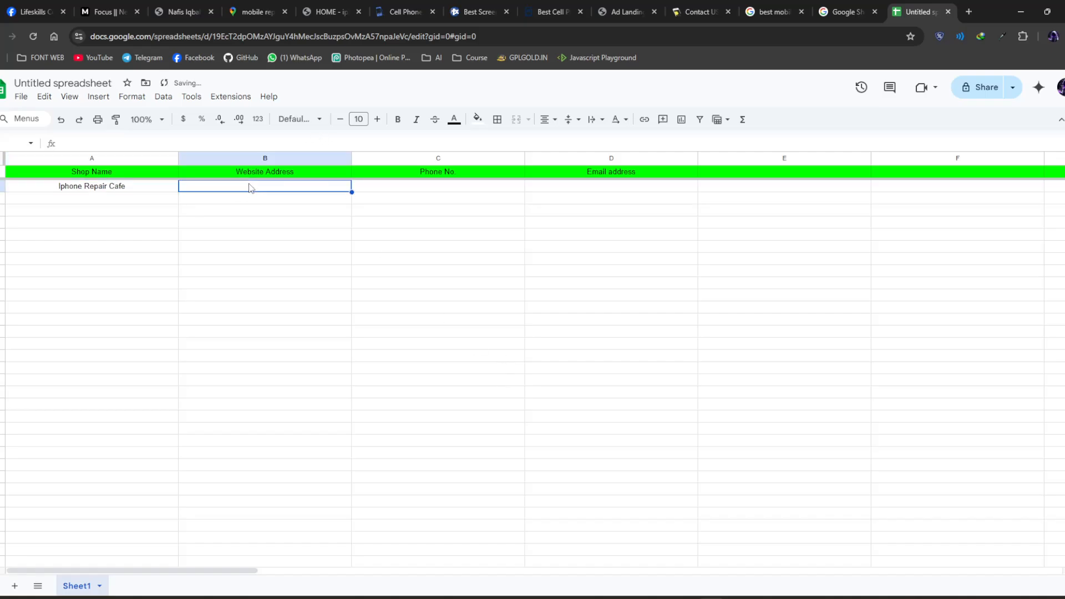
double_click(252, 184)
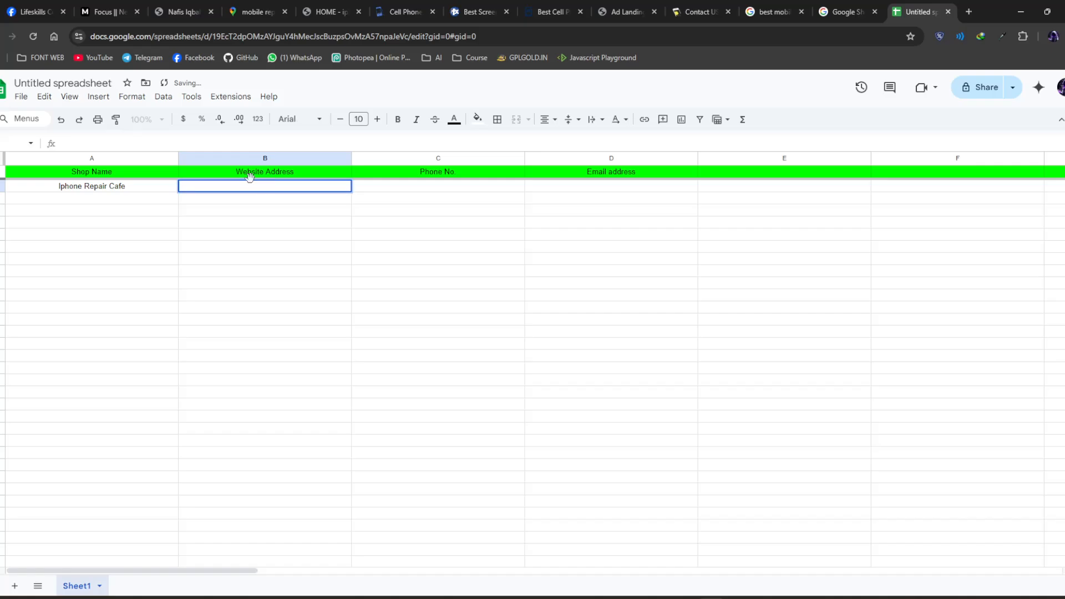
key("super+v")
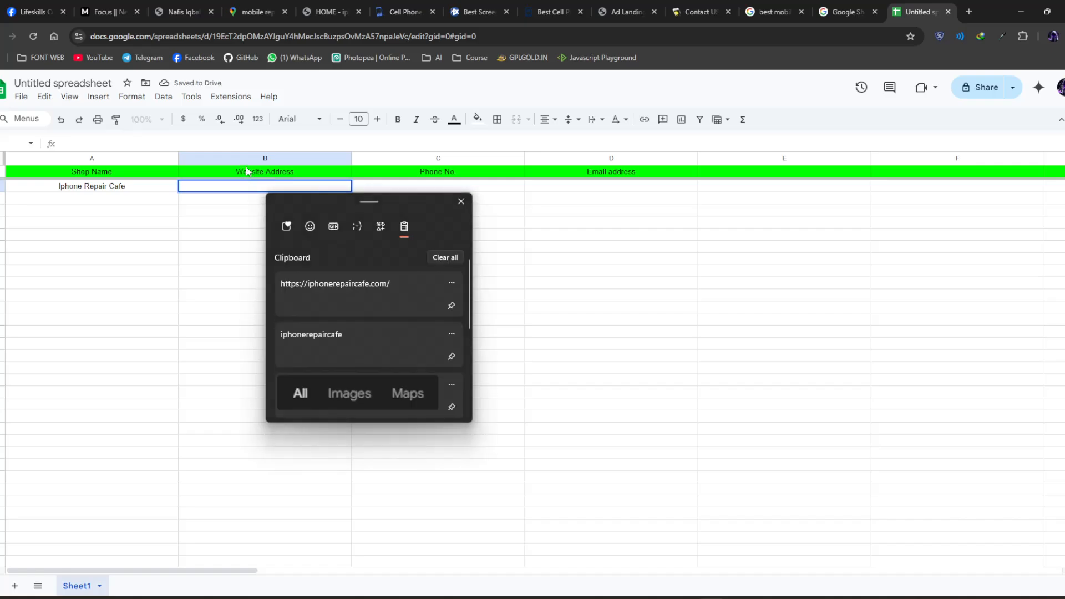
left_click(367, 304)
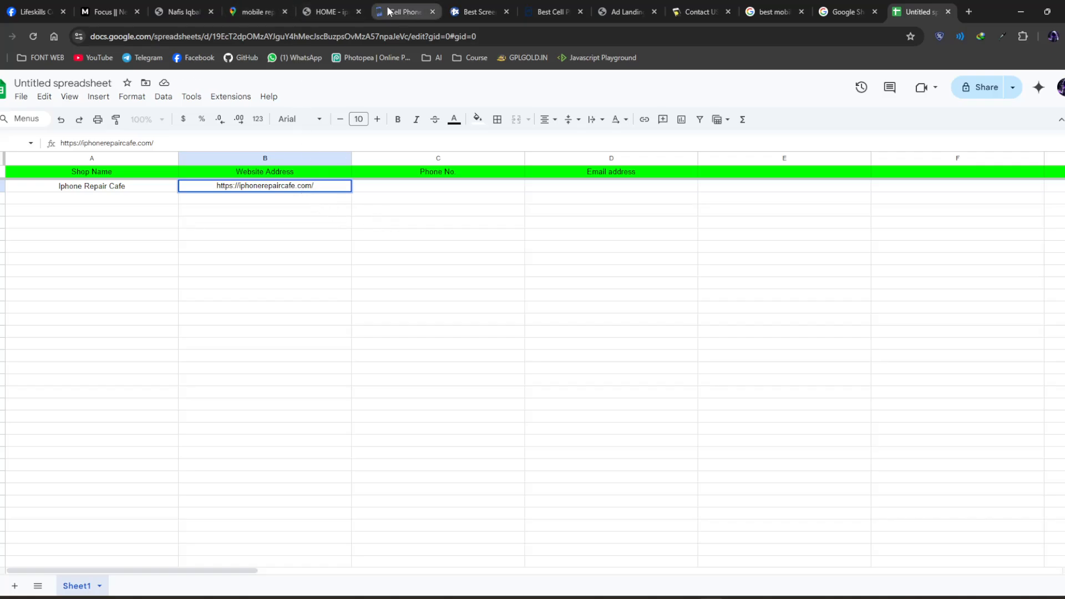
- Return to the iphonerepaircafe.com page and copy the email address and the phone number from its Contacts section
left_click(326, 8)
scroll(340, 366, "down", 12)
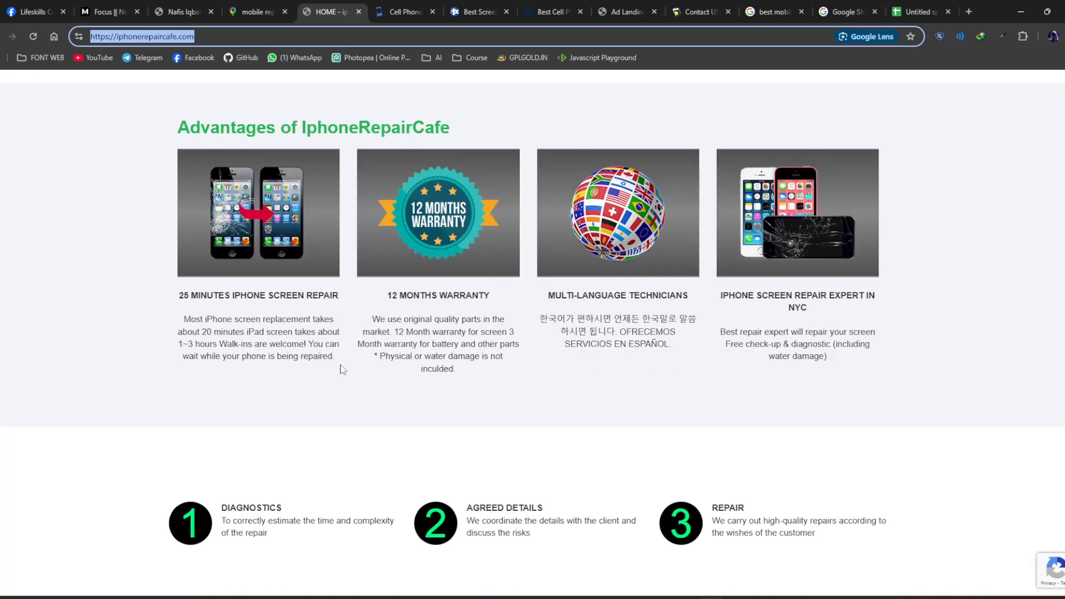
scroll(340, 366, "down", 3)
scroll(336, 361, "up", 3)
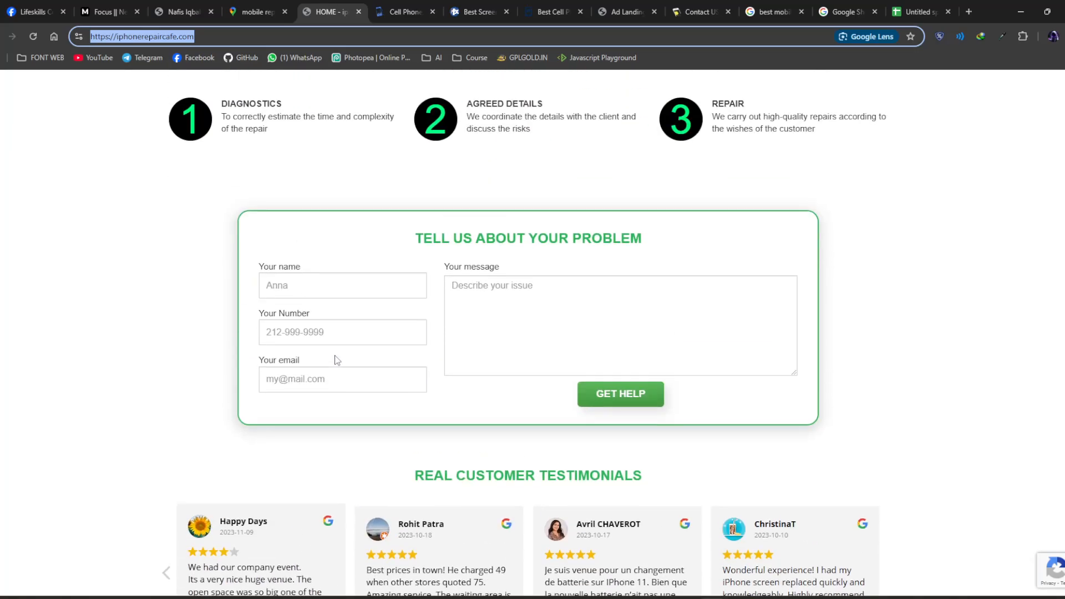
scroll(336, 359, "down", 15)
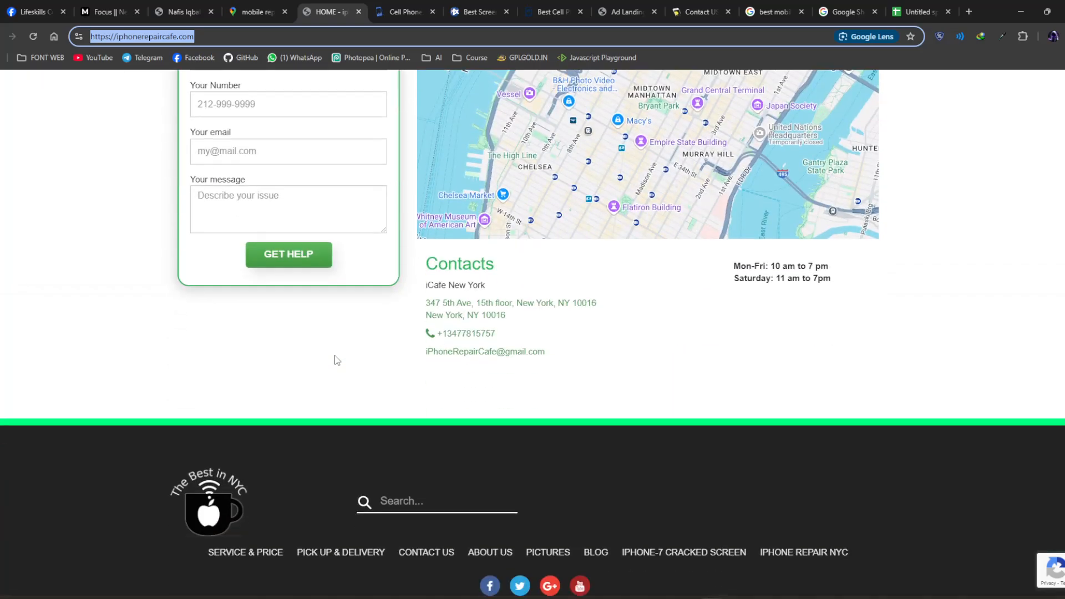
scroll(336, 359, "down", 1)
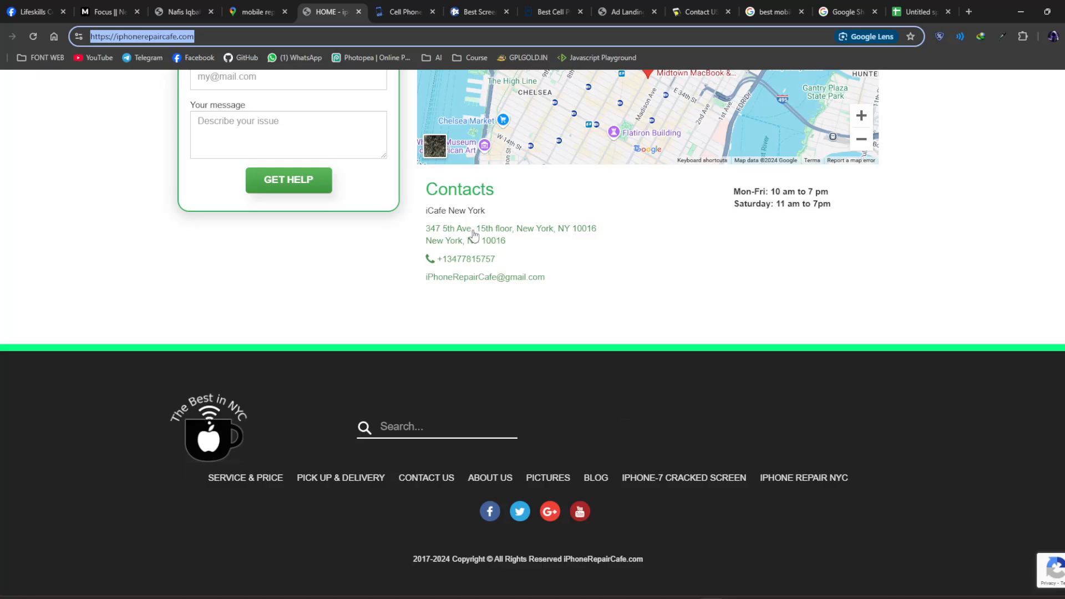
left_click(557, 283)
left_click_drag(557, 283, 424, 280)
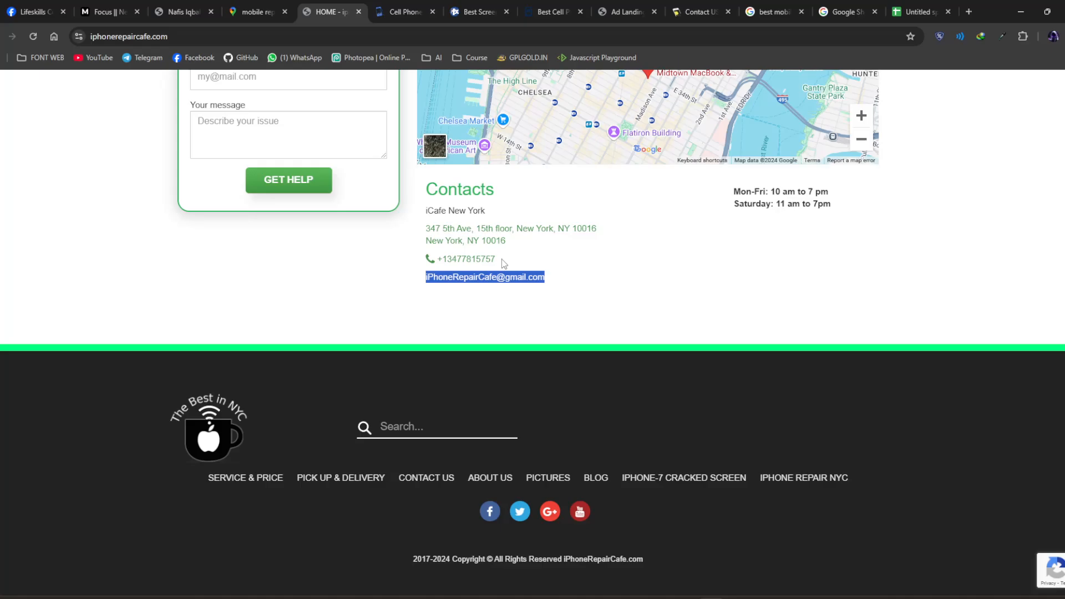
left_click_drag(504, 263, 438, 256)
key("super+c")
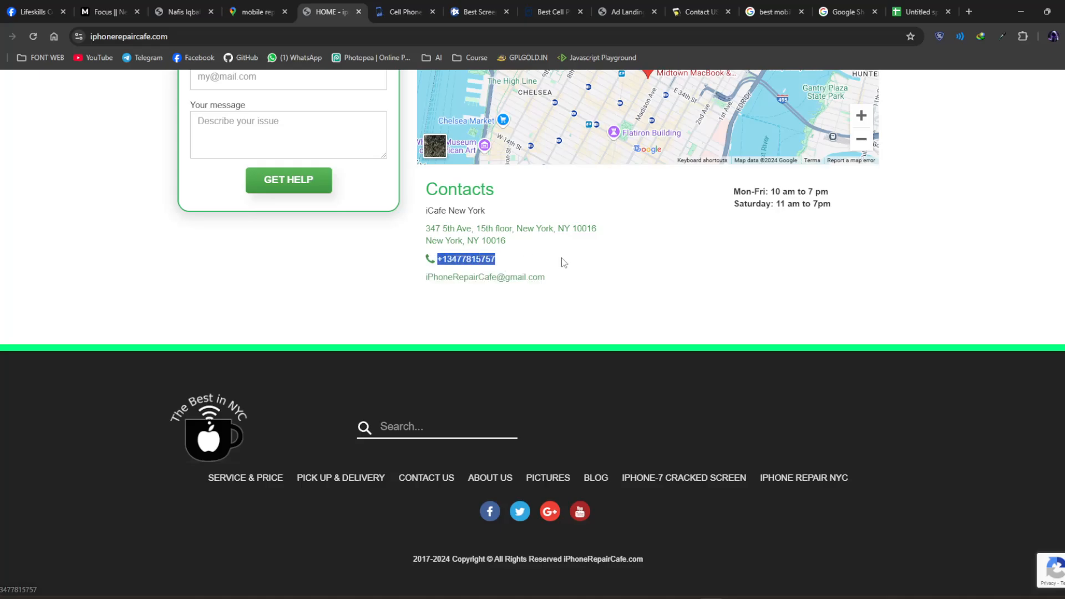
- Switch to the spreadsheet and paste the shop's phone number into the Phone No. cell of the Iphone Repair Cafe row
left_click(918, 11)
left_click(436, 188)
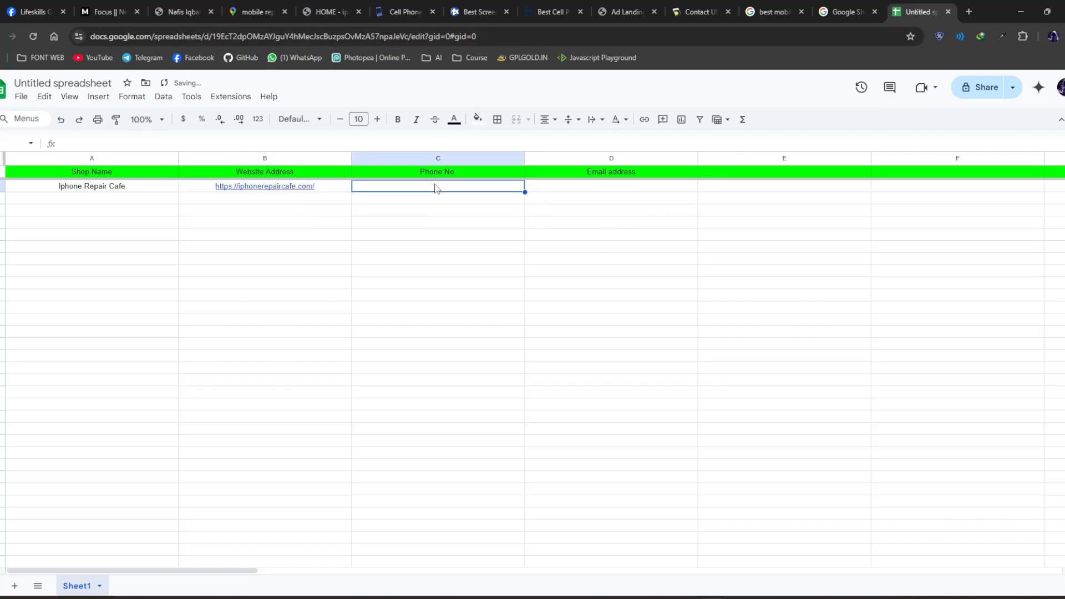
double_click(436, 187)
key("super+v")
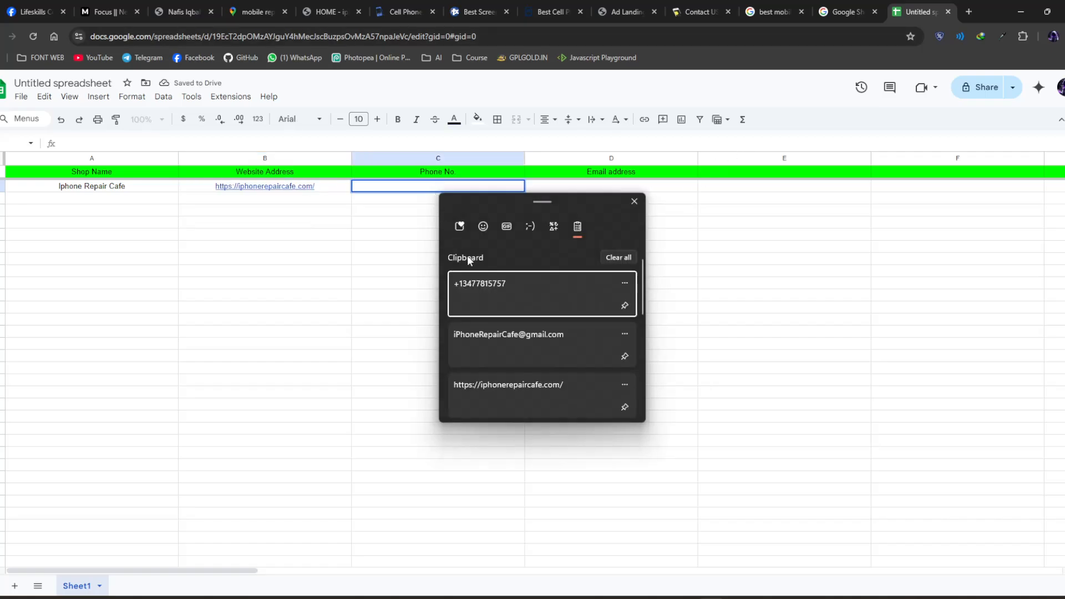
left_click(491, 295)
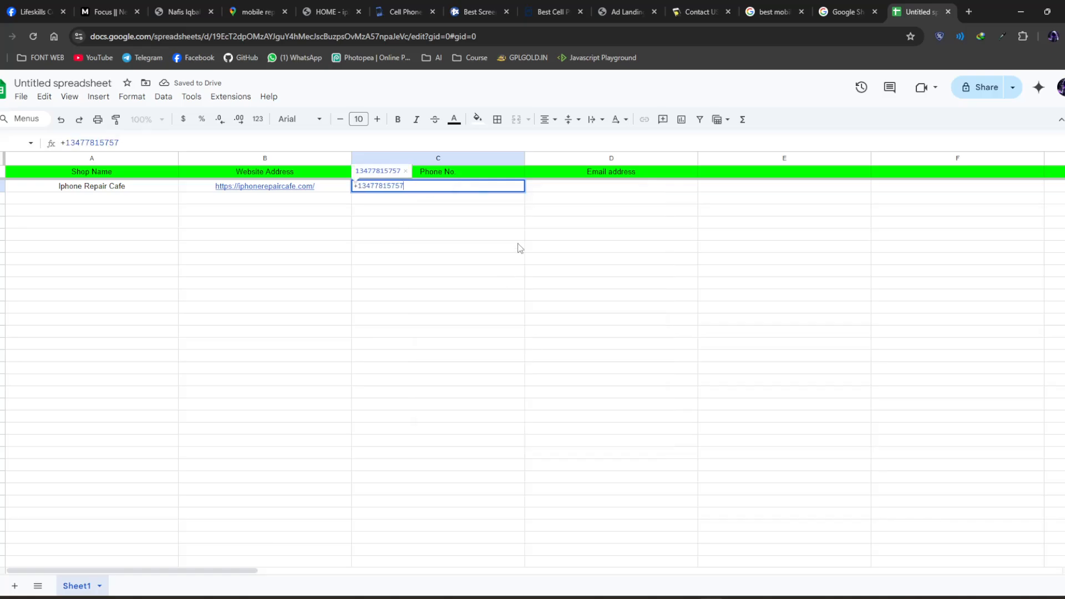
- Paste the shop's email into the Email address cell of the same row and accept the suggestion replacing it with a people chip
double_click(586, 187)
key("super+v")
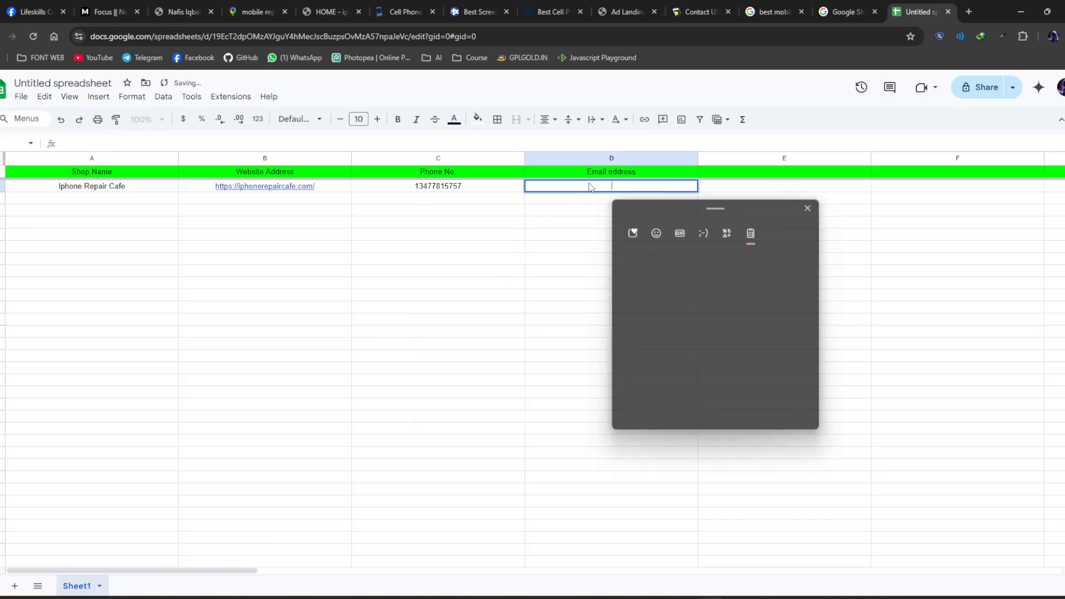
left_click(682, 334)
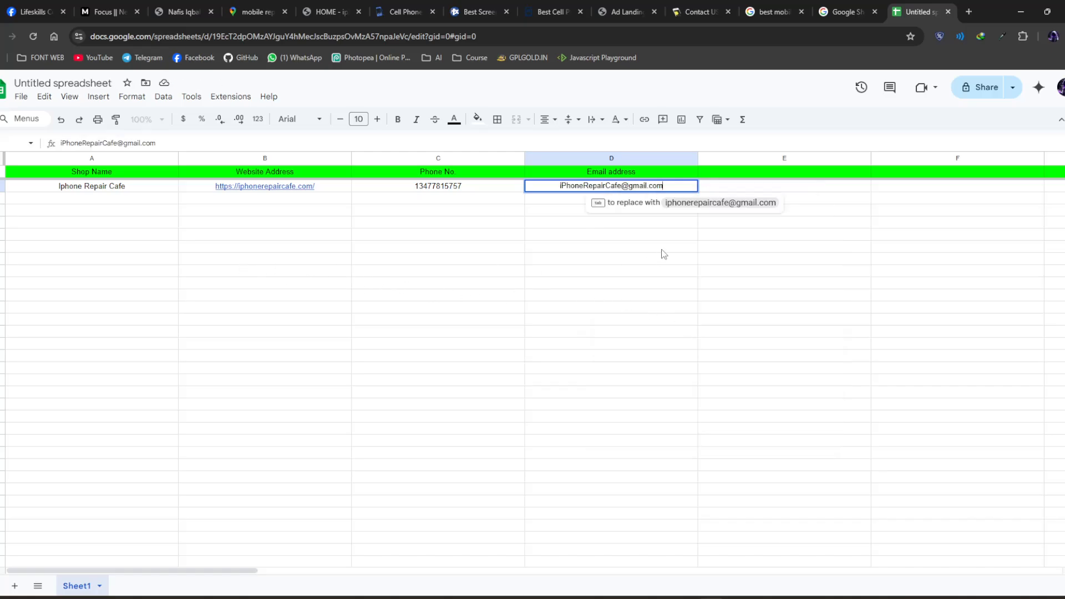
left_click(688, 212)
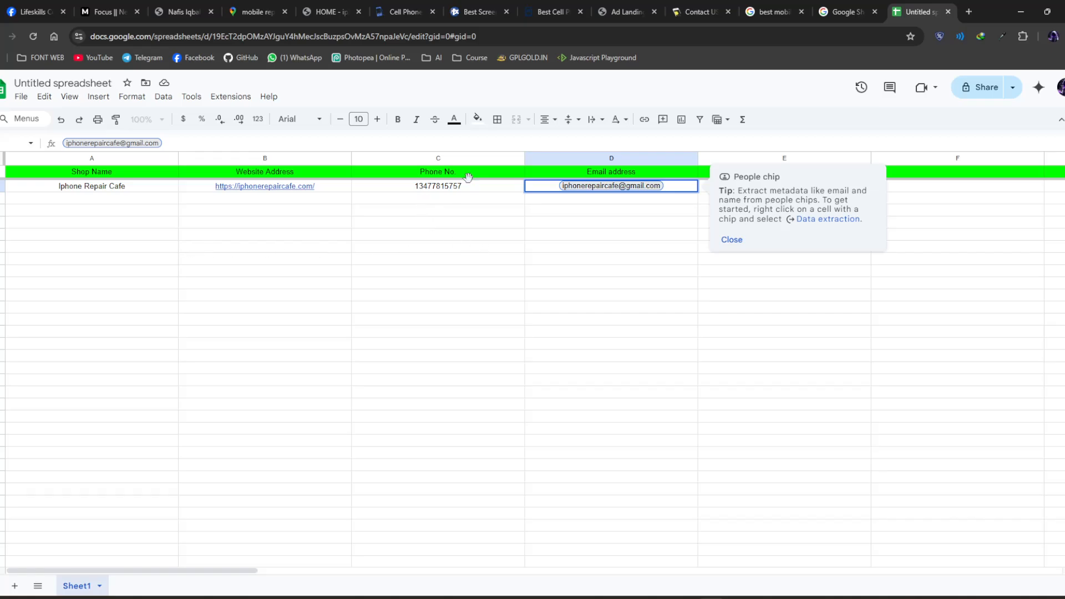
left_click(465, 190)
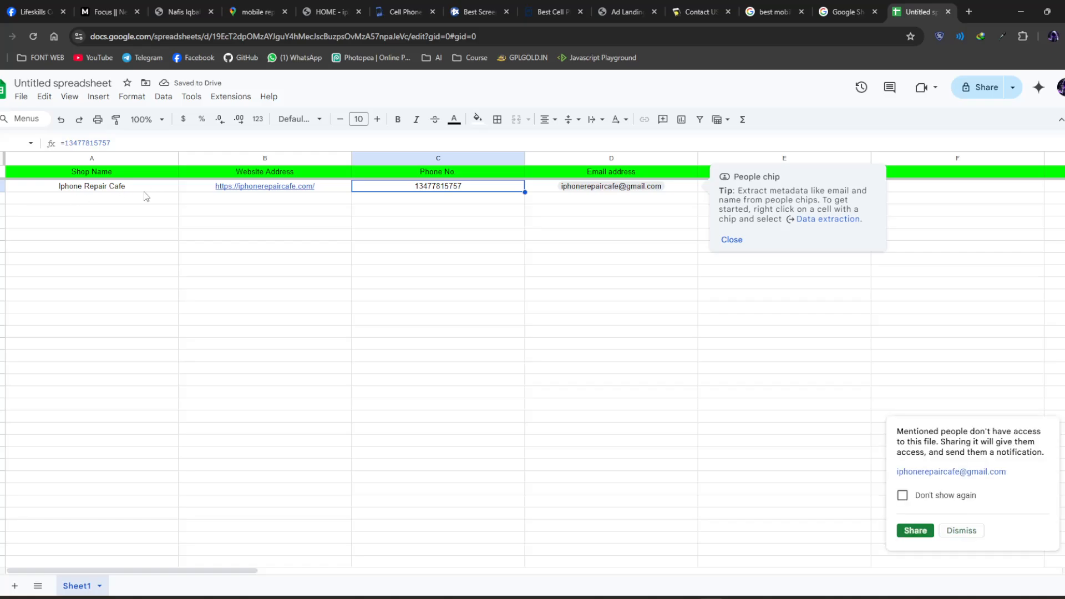
- Close the finished iphonerepaircafe.com page and try to select the shop name in the Manhattan iPhone Repair site's logo
left_click(338, 11)
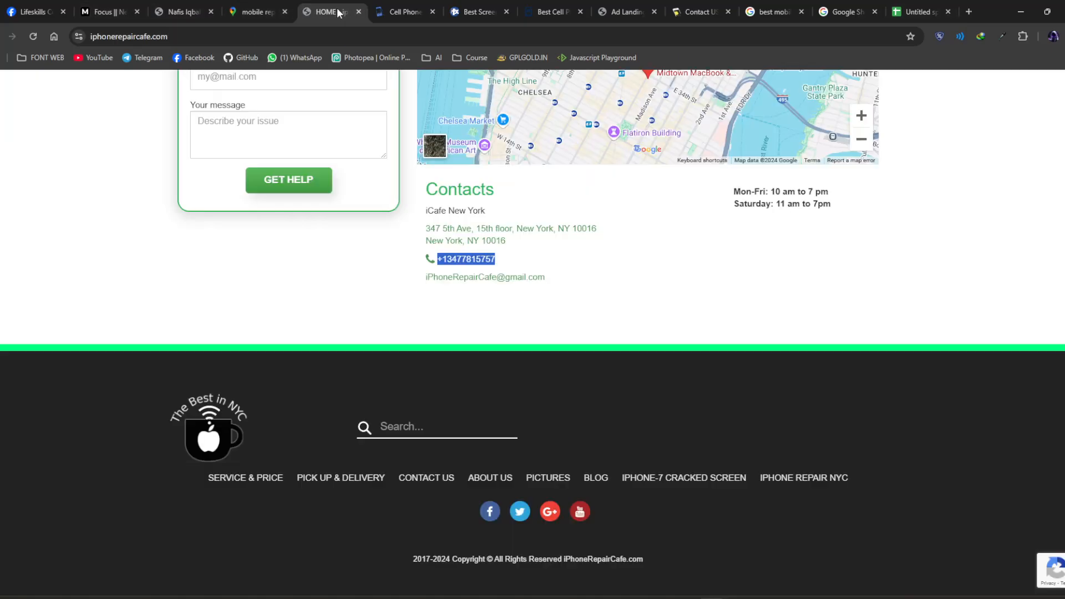
left_click(358, 11)
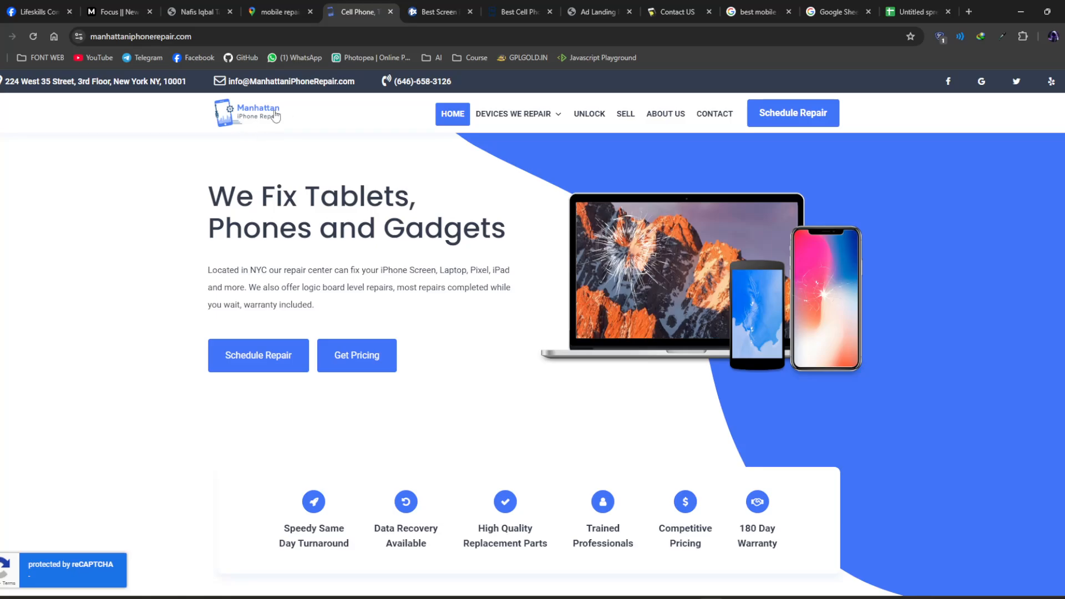
left_click_drag(285, 113, 243, 110)
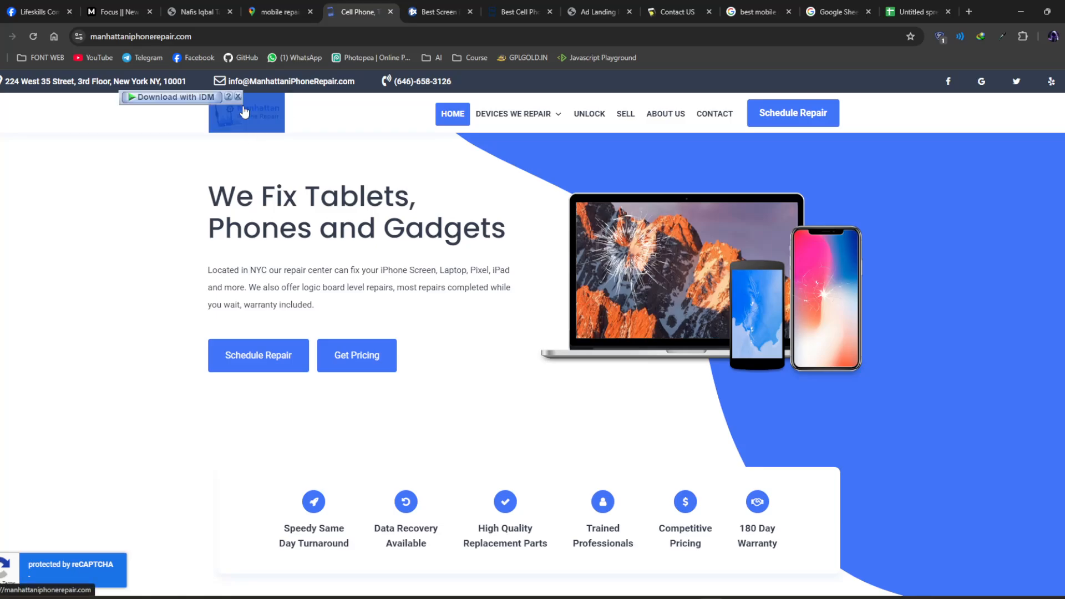
left_click(323, 157)
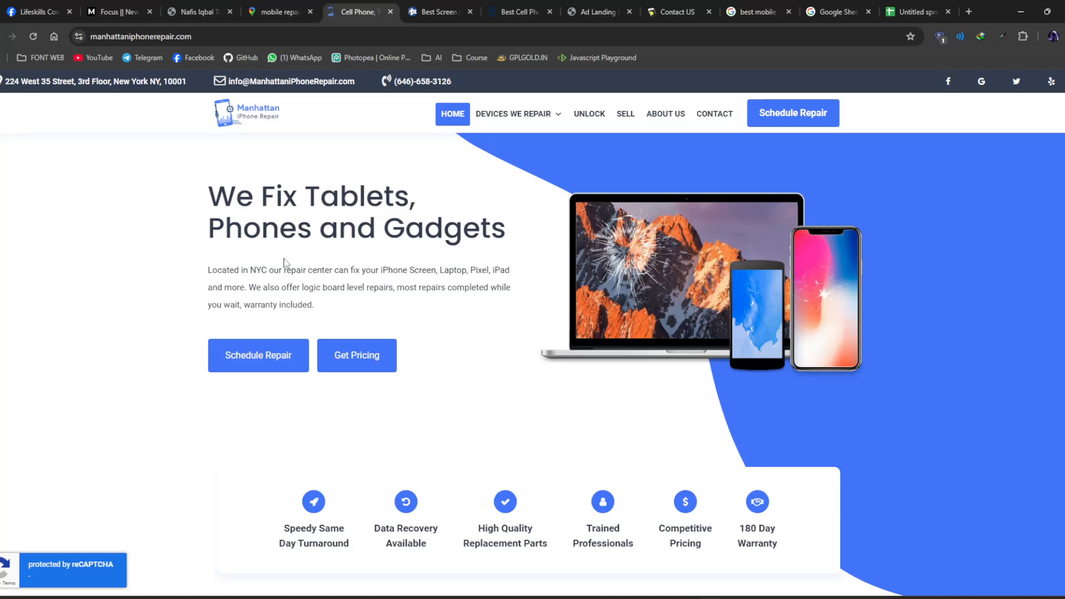
- Check the Manhattan iPhone Repair listing in the Google Maps results, and return to the shop's website
left_click(200, 11)
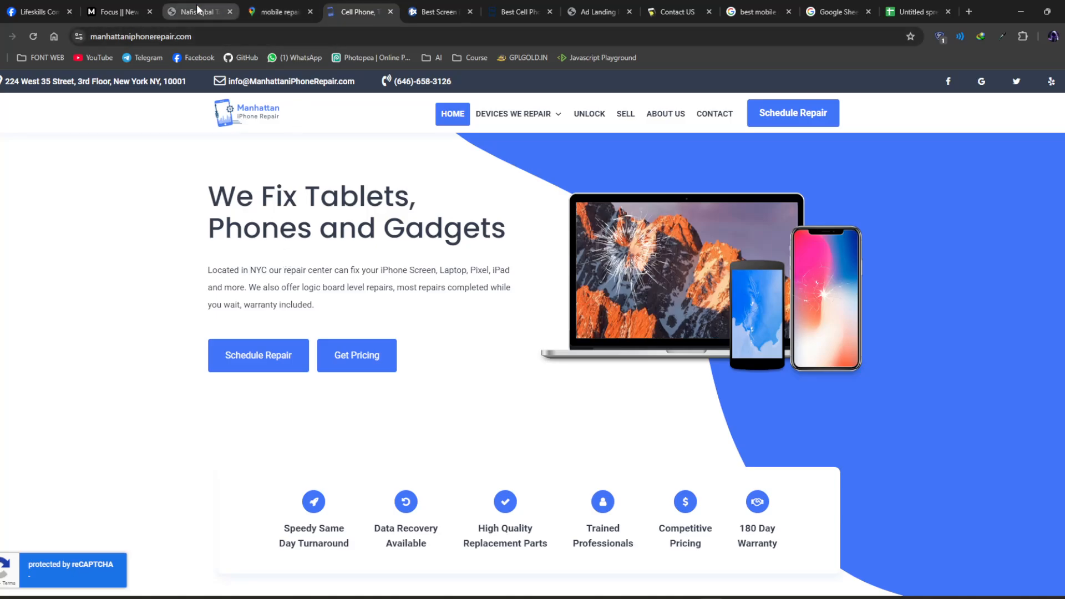
left_click(272, 11)
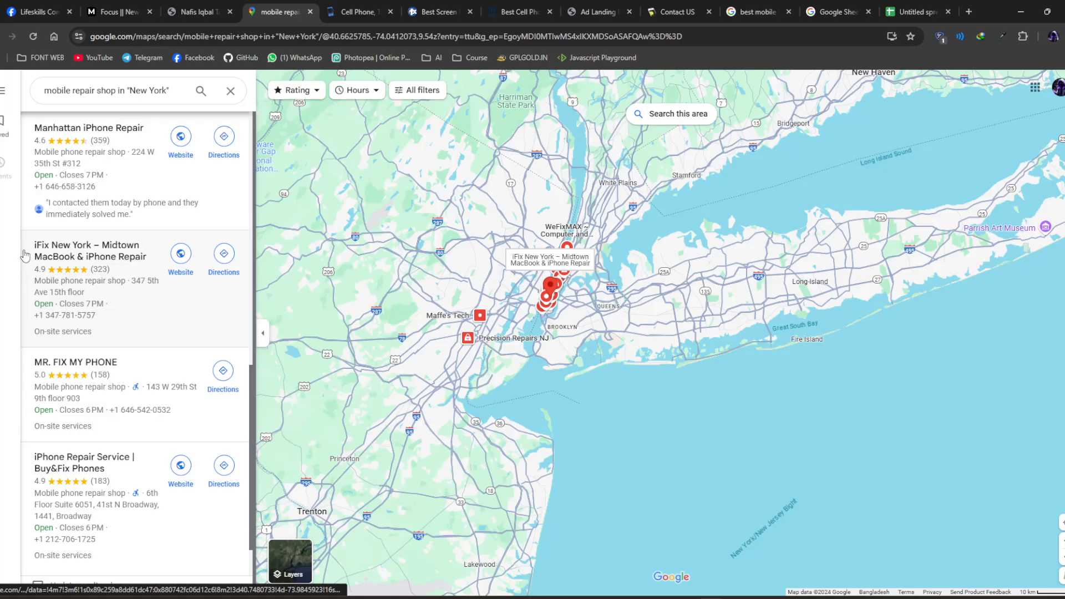
scroll(86, 256, "up", 3)
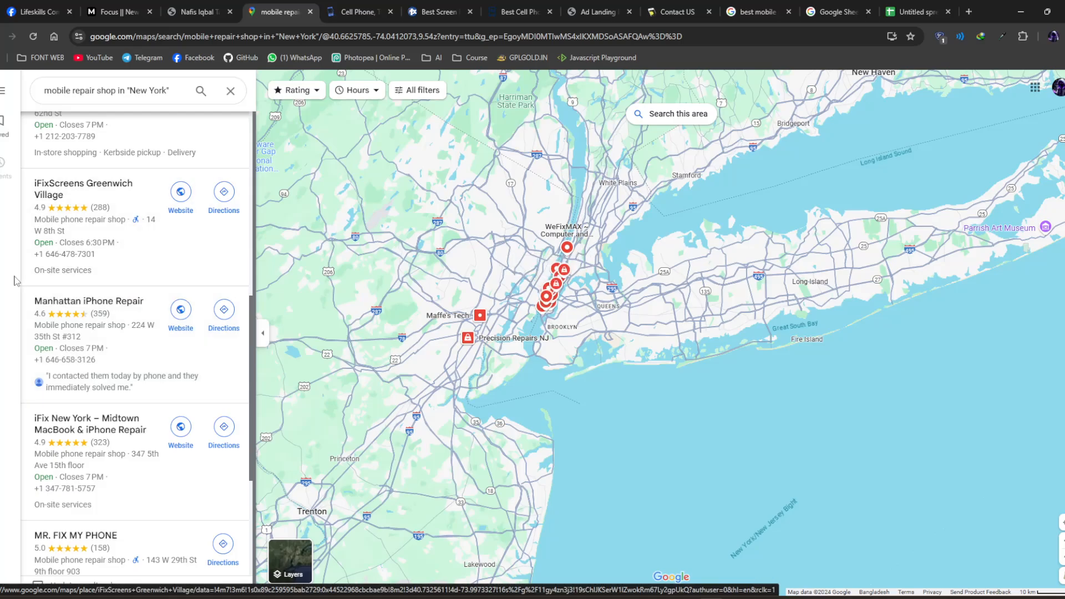
left_click(439, 11)
left_click(350, 10)
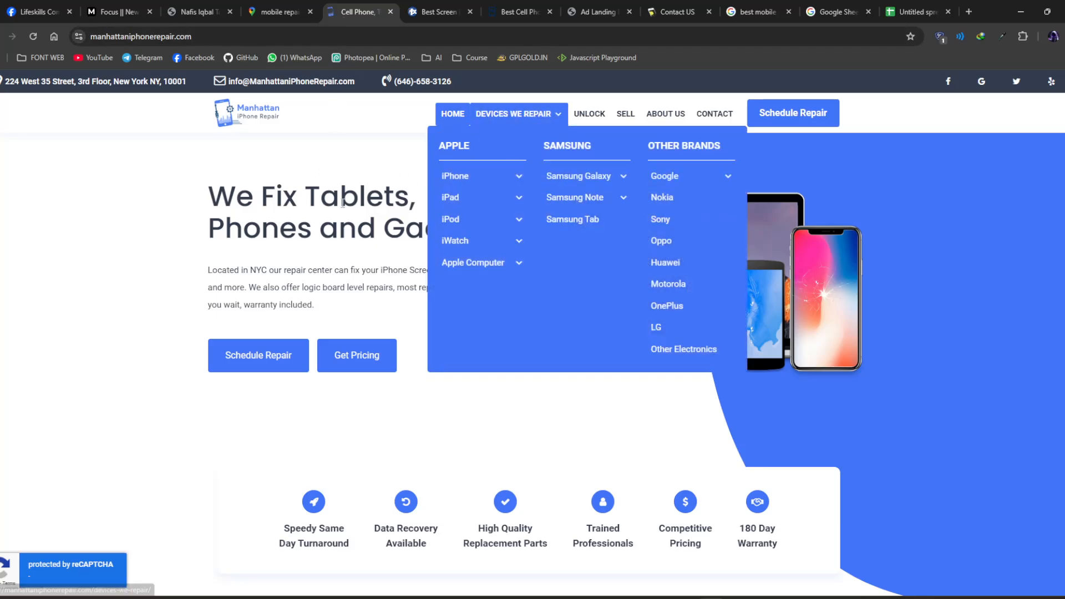
- Find the New York Office contact block on manhattaniphonerepair.com and copy the shop's email address
scroll(347, 205, "down", 8)
scroll(348, 204, "down", 10)
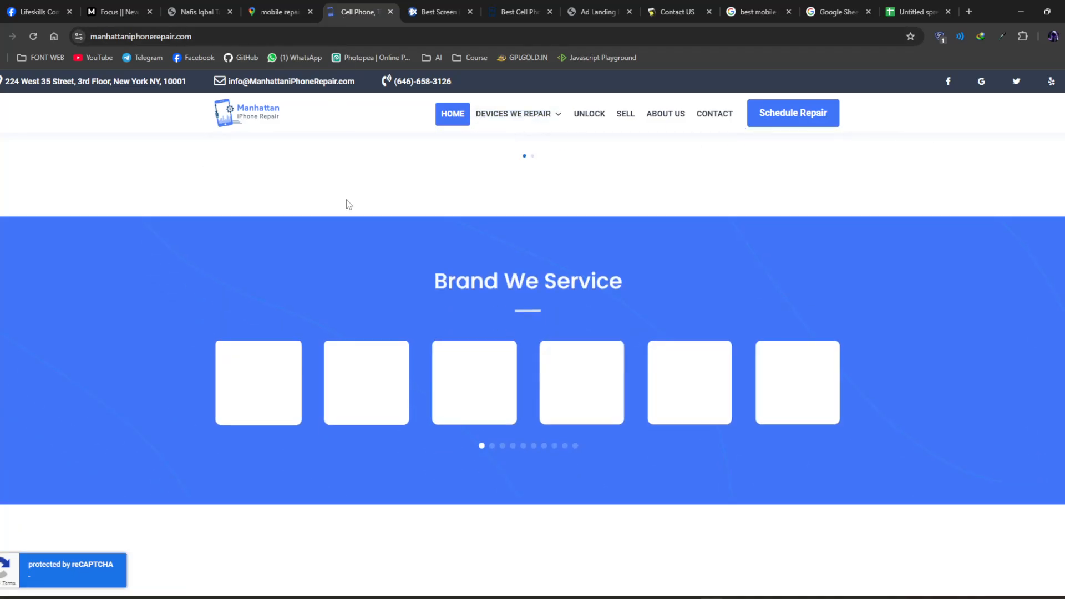
scroll(348, 204, "down", 8)
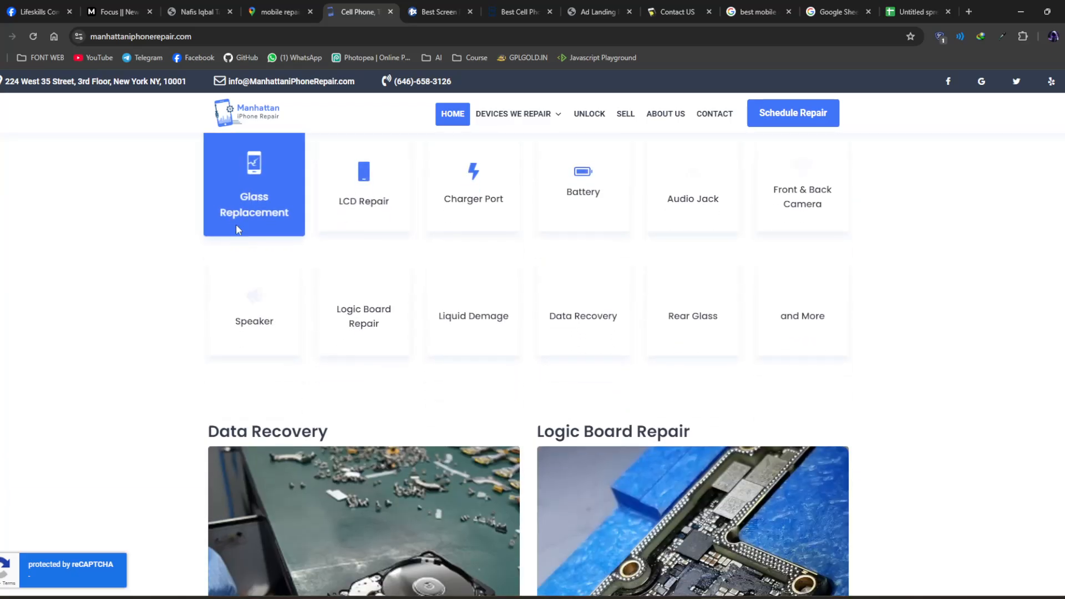
scroll(251, 220, "down", 10)
scroll(304, 225, "down", 4)
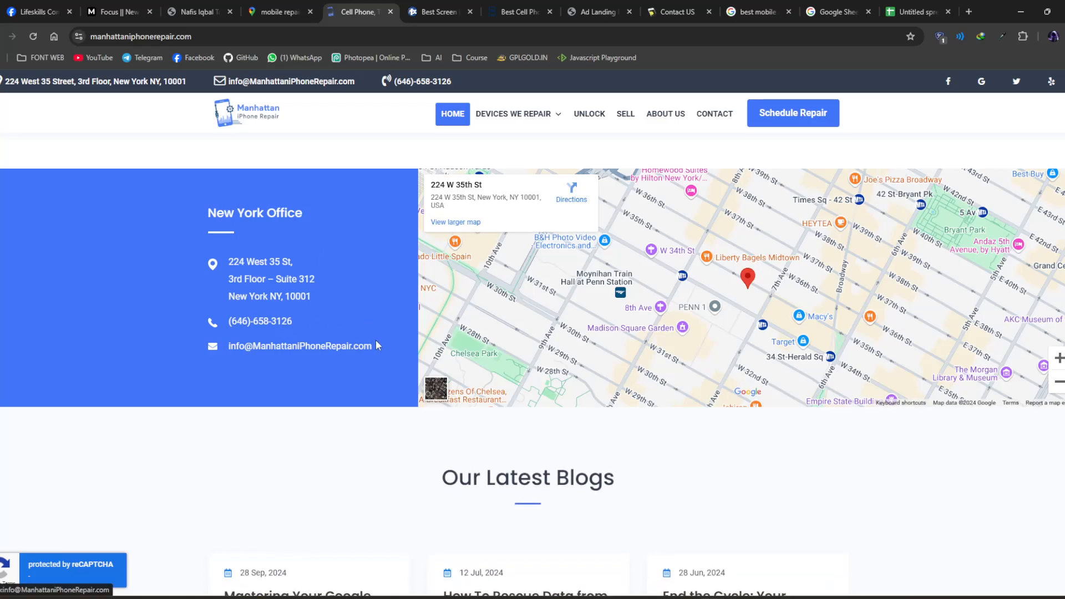
left_click_drag(373, 344, 232, 341)
key("ctrl+c")
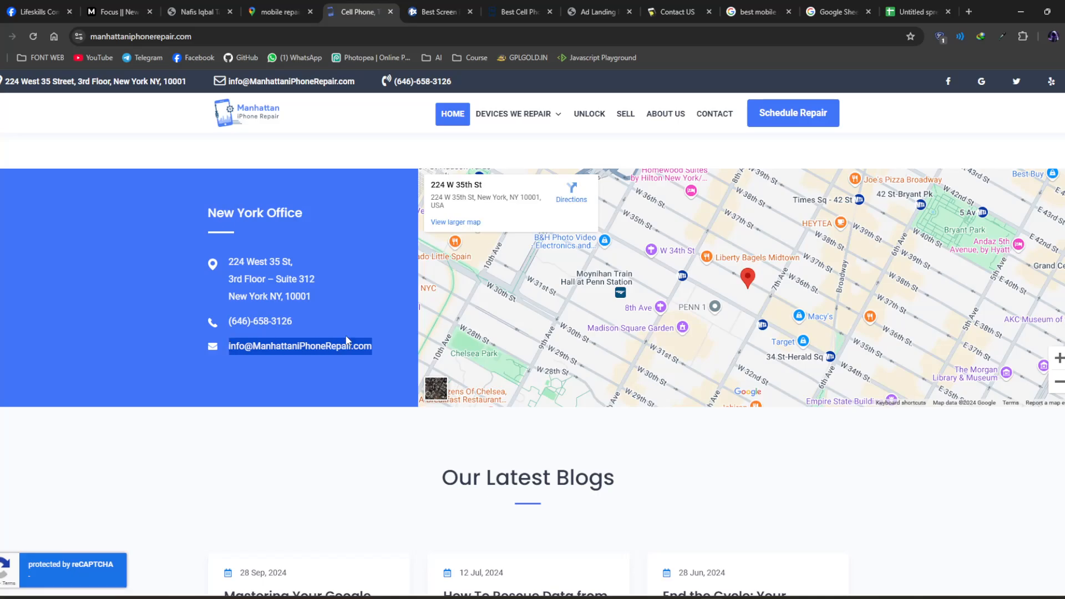
- Switch to the spreadsheet, paste the copied email under the first shop's email address, and accept the people chip suggestion
left_click(918, 11)
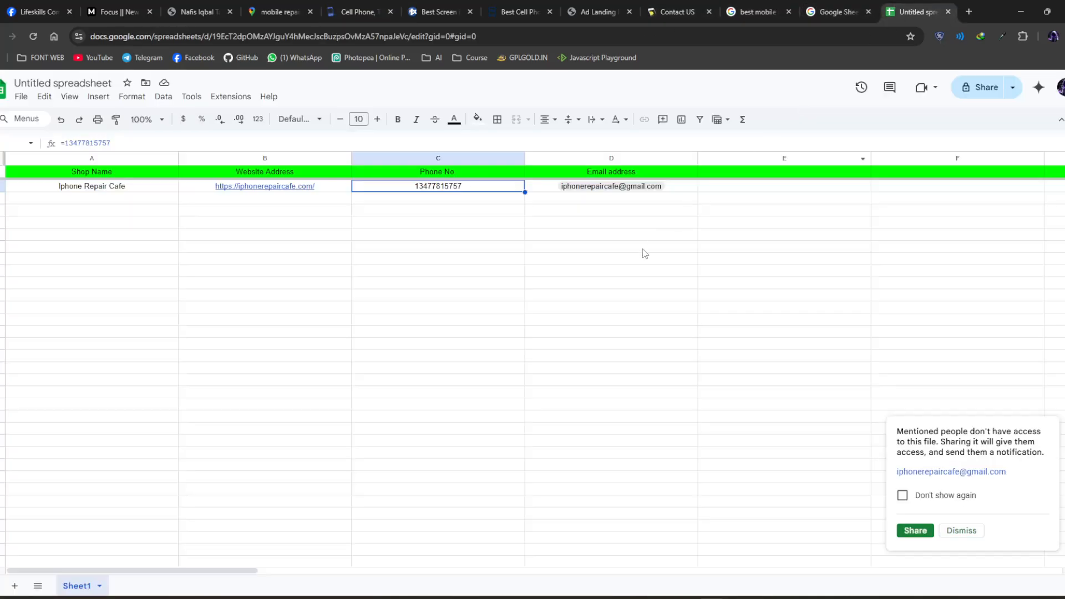
left_click(614, 201)
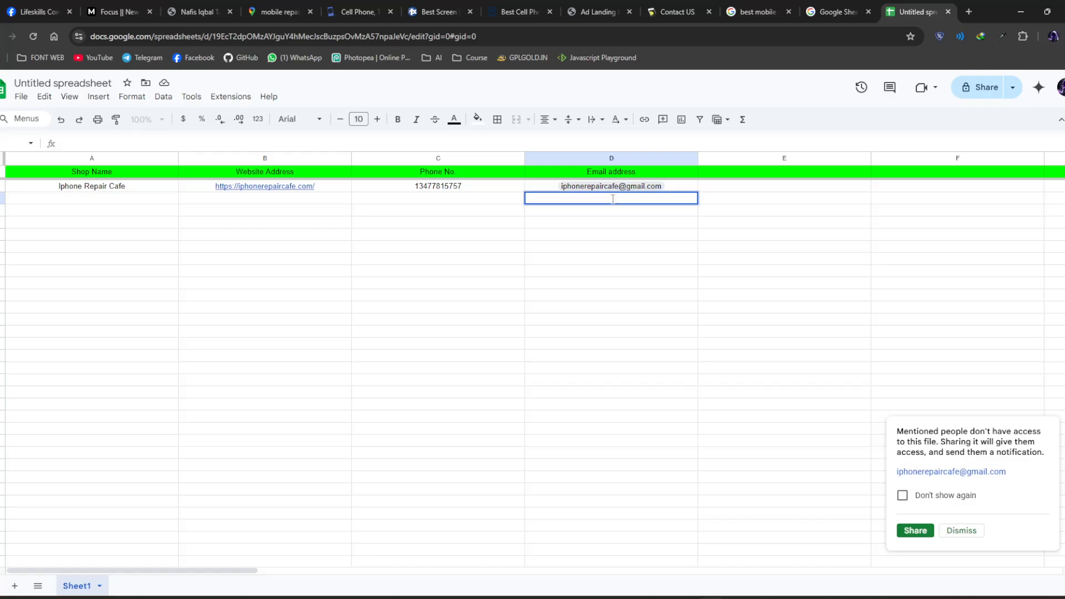
key("ctrl+v")
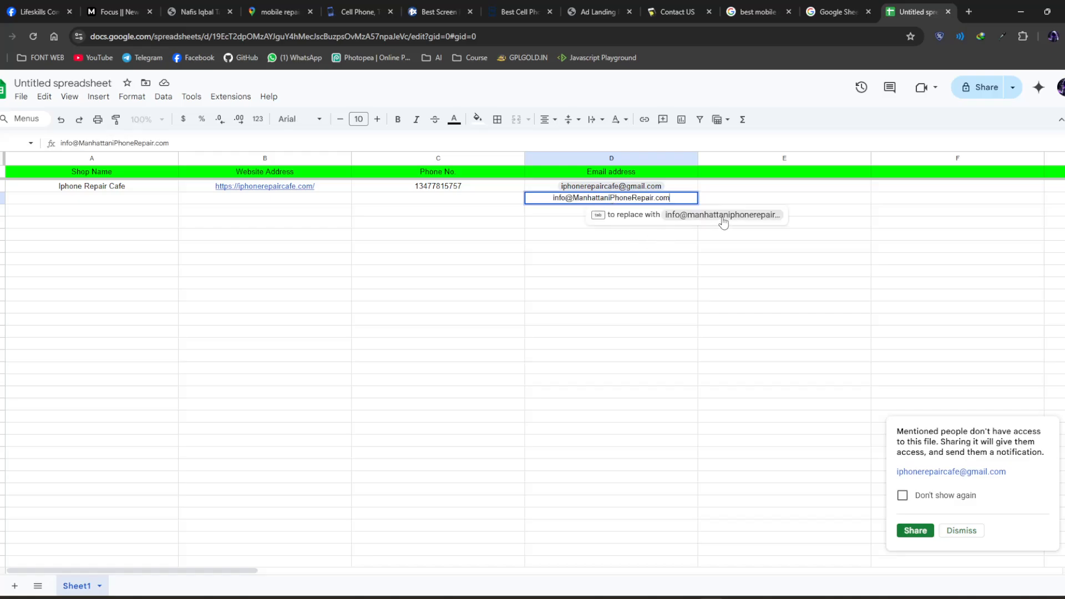
left_click(723, 221)
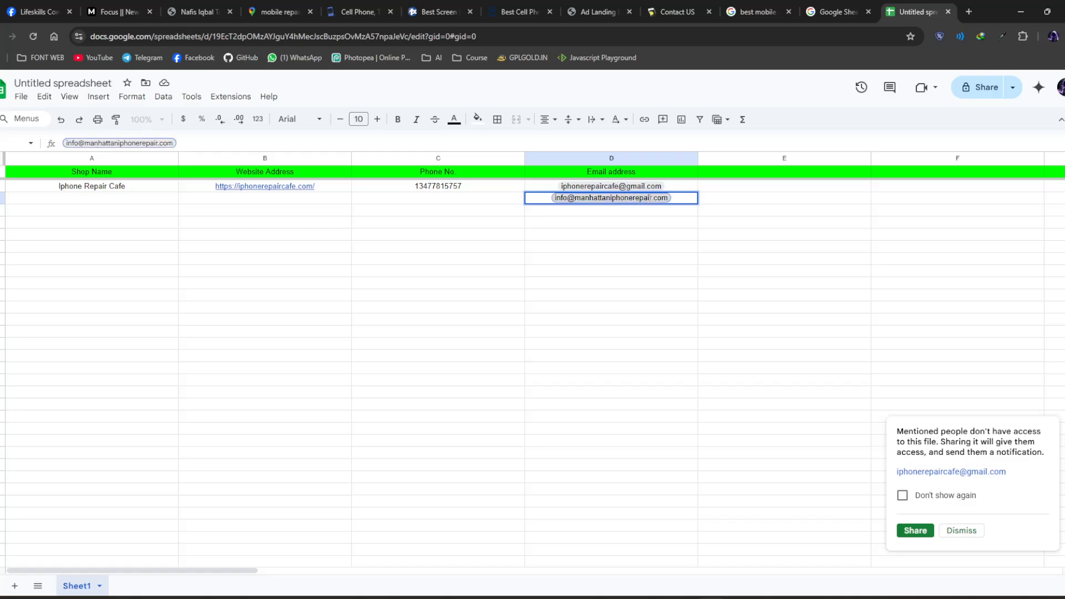
- Paste the copied email into the Shop Name column under Iphone Repair Cafe, strip its .com ending and space it as Manhattan iPhone Repair
double_click(66, 198)
key("ctrl+v")
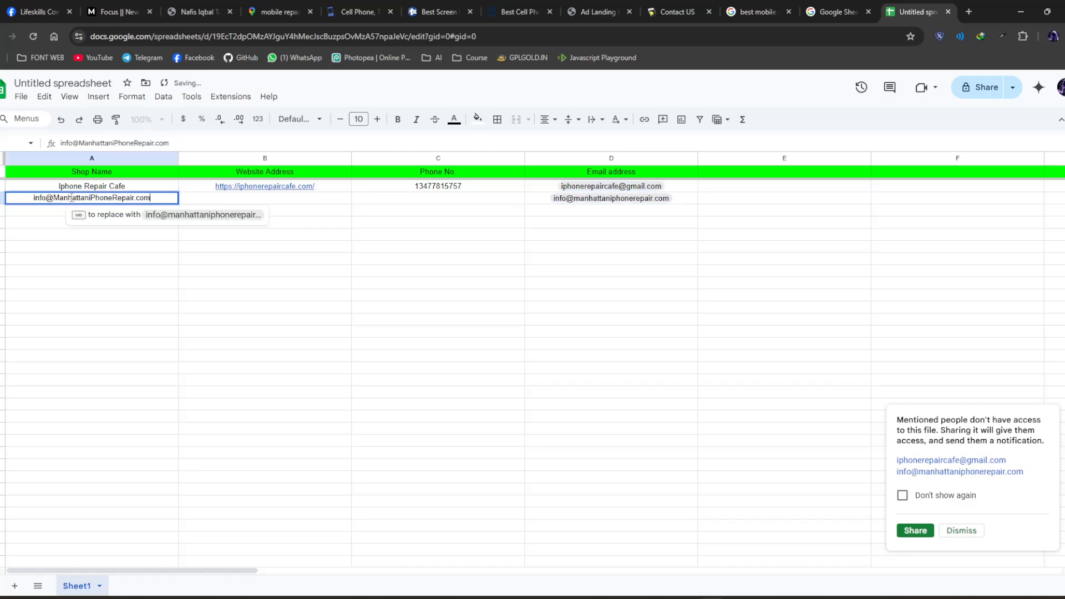
key("BackSpace")
key("BackSpace")
key("BackSpace")
key("BackSpace")
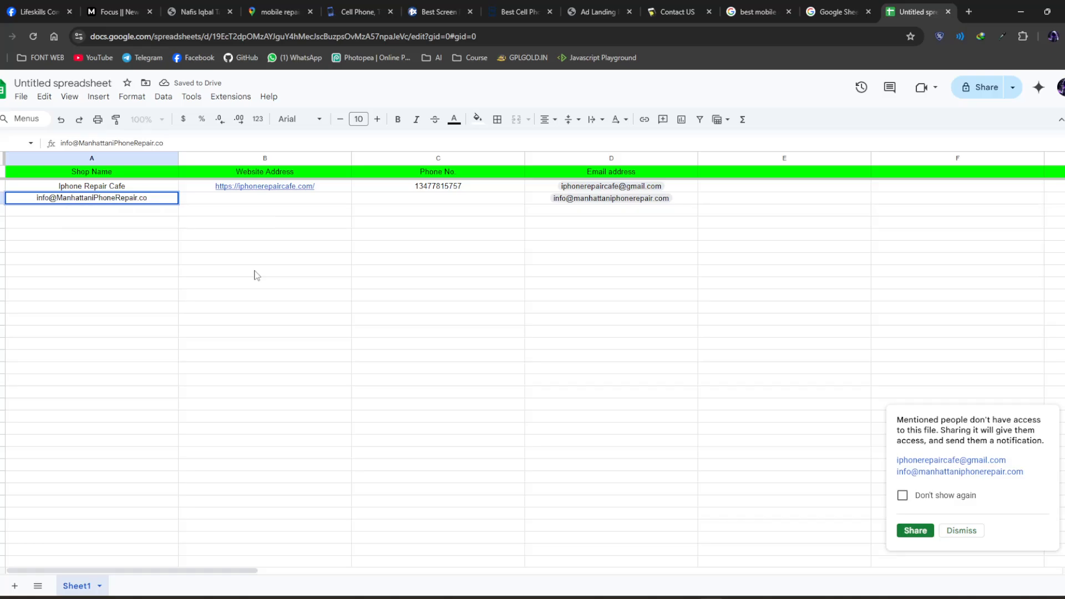
key("Left")
key("Left")
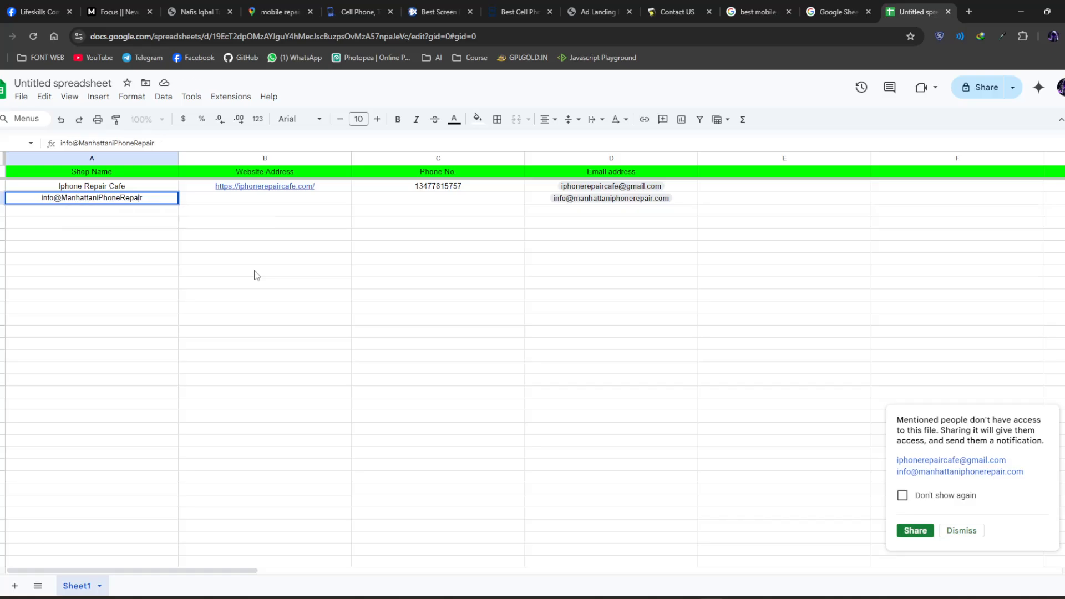
key("Right")
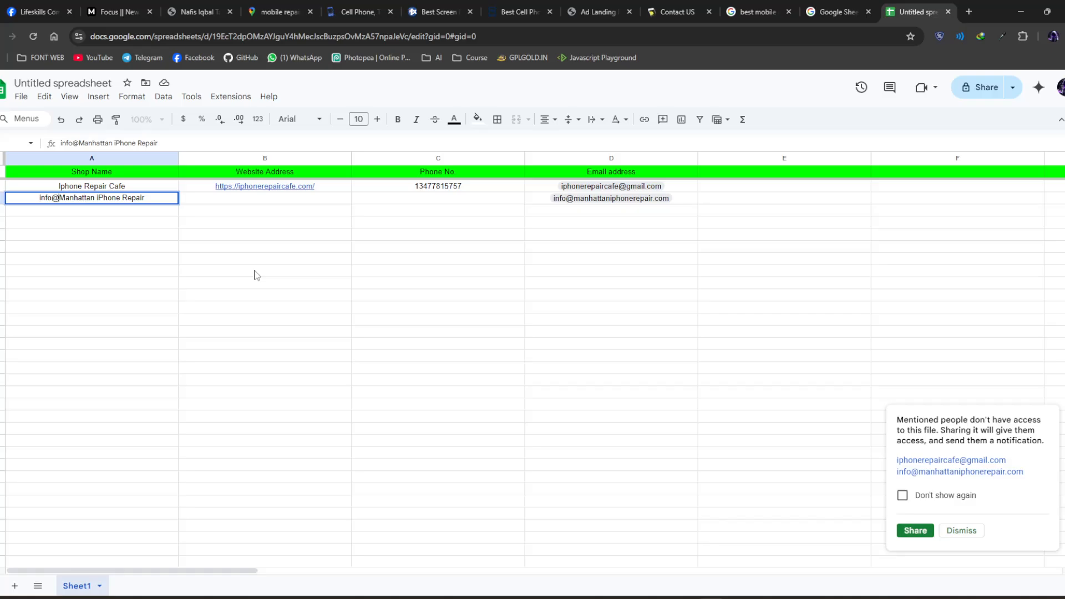
- Remove the info@ prefix so the second shop name reads Manhattan iPhone Repair
key("Home")
key("Delete")
key("Delete")
key("Delete")
key("Delete")
key("Delete")
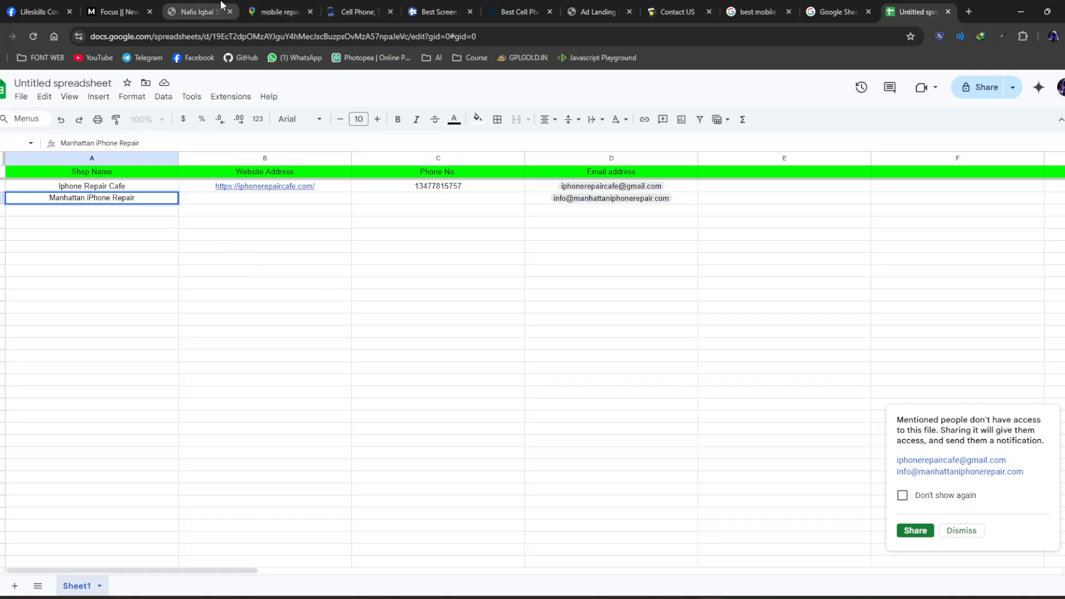
- Copy the manhattaniphonerepair.com address from the shop's site and paste it as the website address in the Manhattan iPhone Repair row
left_click(337, 6)
left_click(233, 34)
key("ctrl+c")
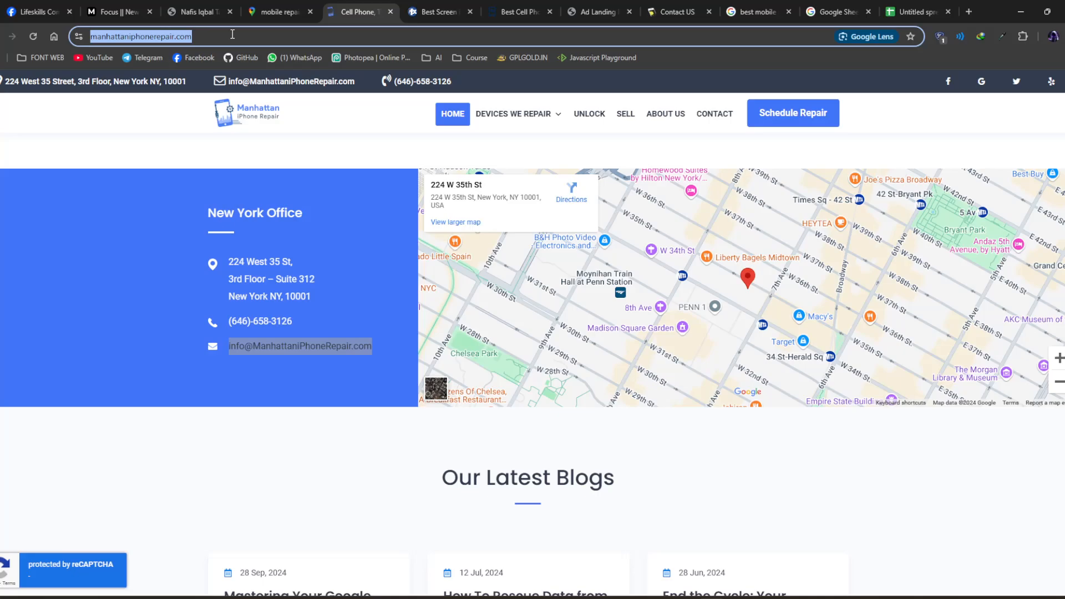
left_click(917, 11)
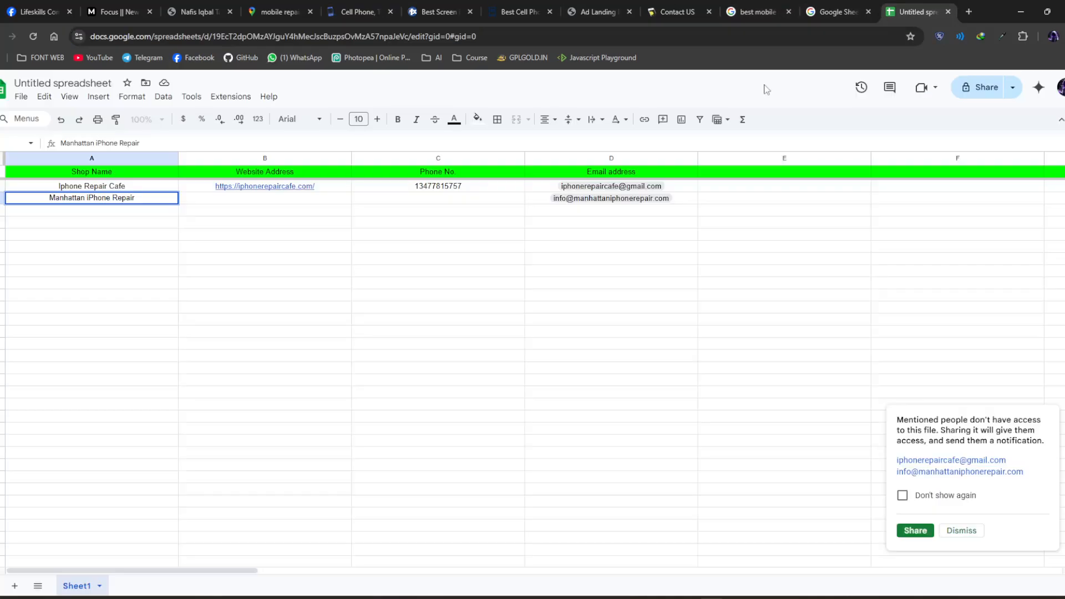
double_click(231, 198)
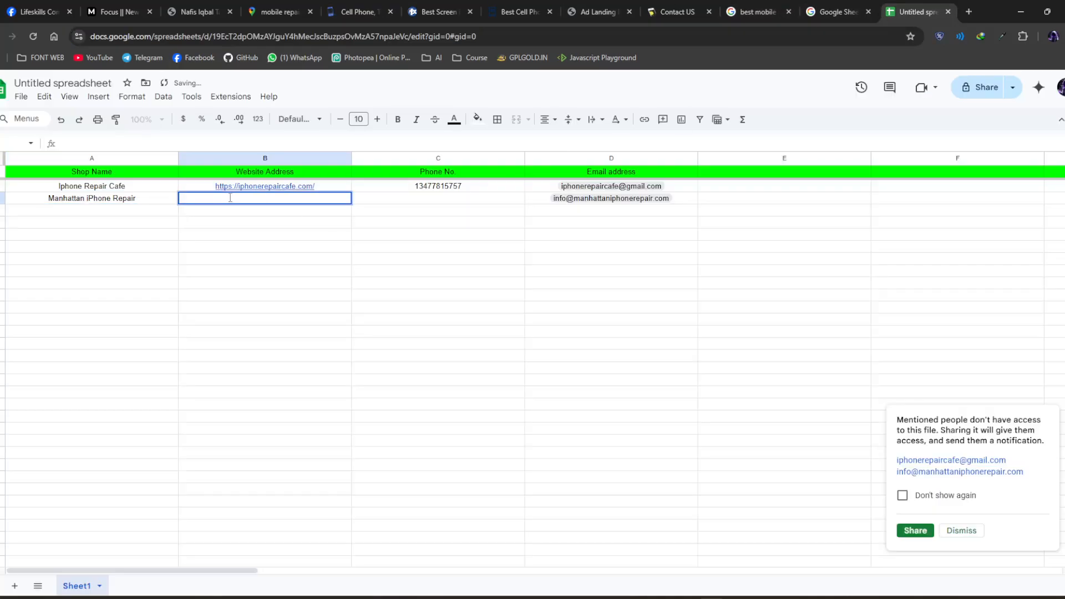
key("ctrl+v")
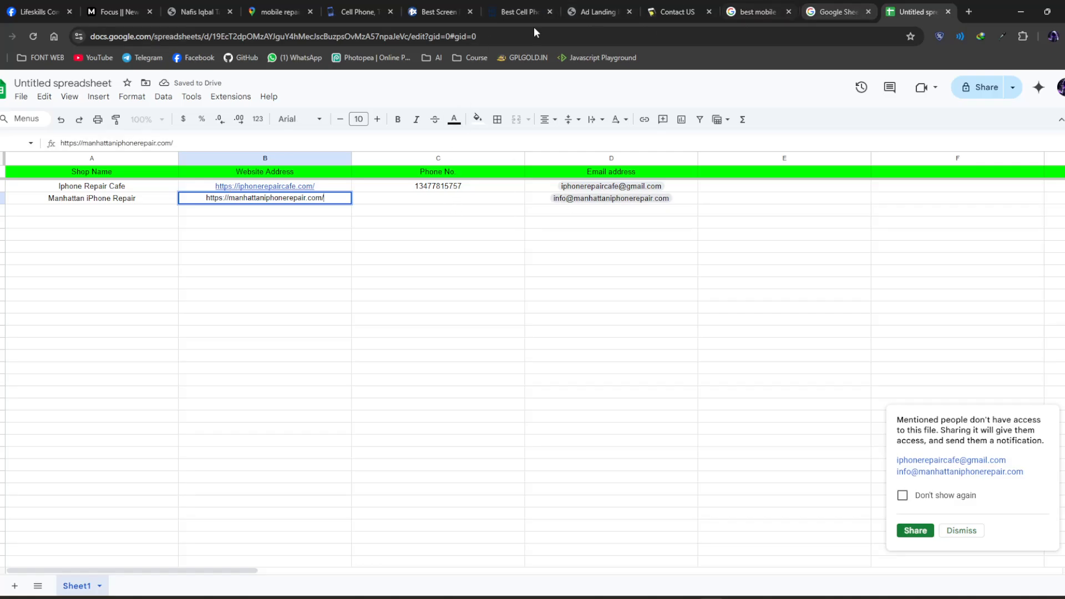
- Copy the New York Office phone number from the shop's site and paste it into the Manhattan iPhone Repair row
left_click(353, 10)
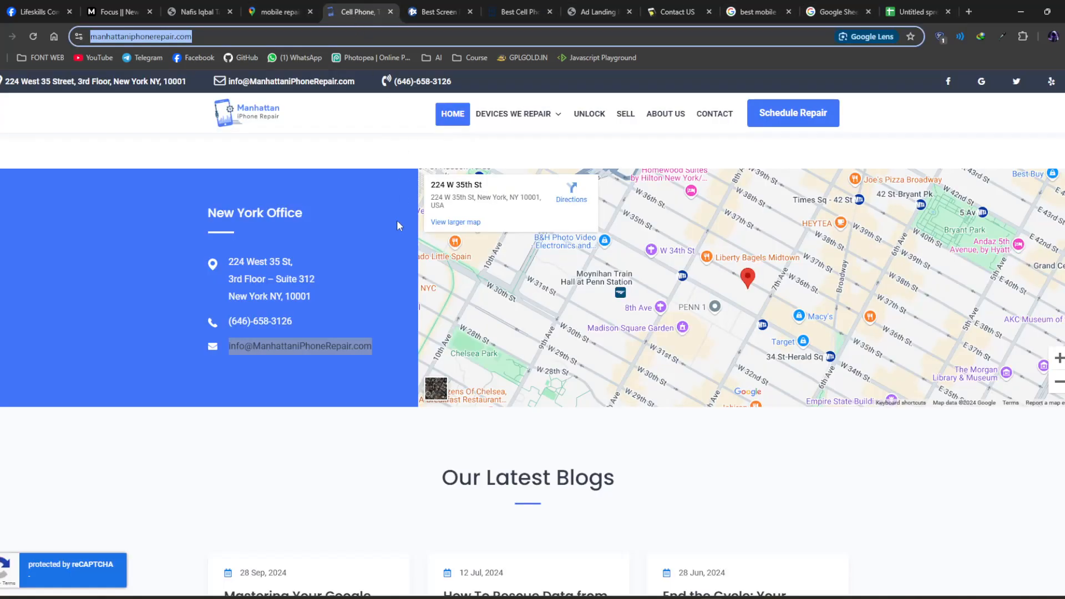
left_click_drag(293, 322, 229, 321)
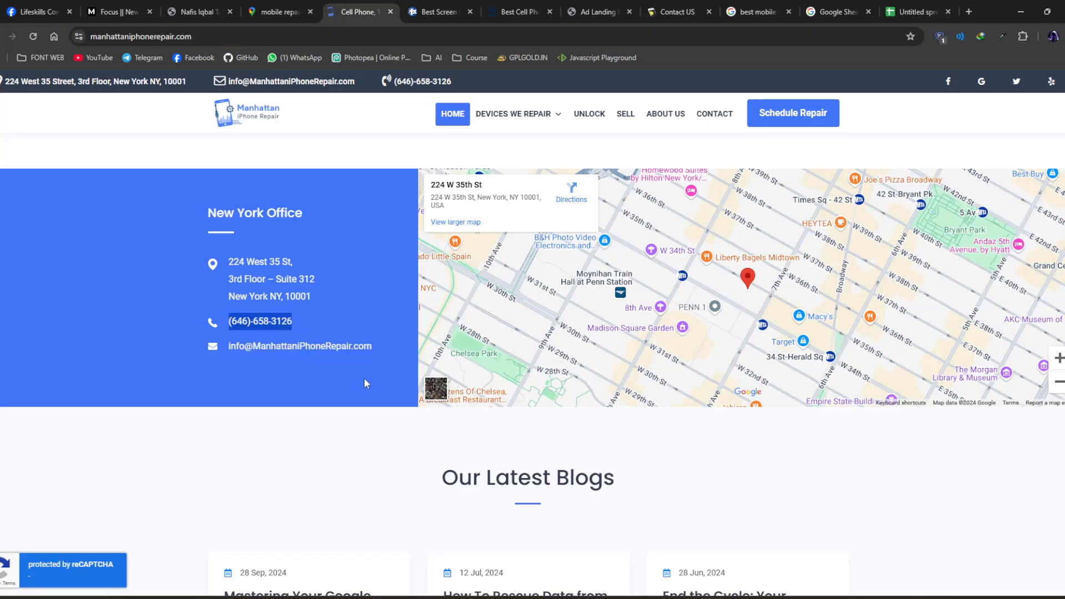
key("ctrl+c")
left_click(915, 11)
double_click(424, 198)
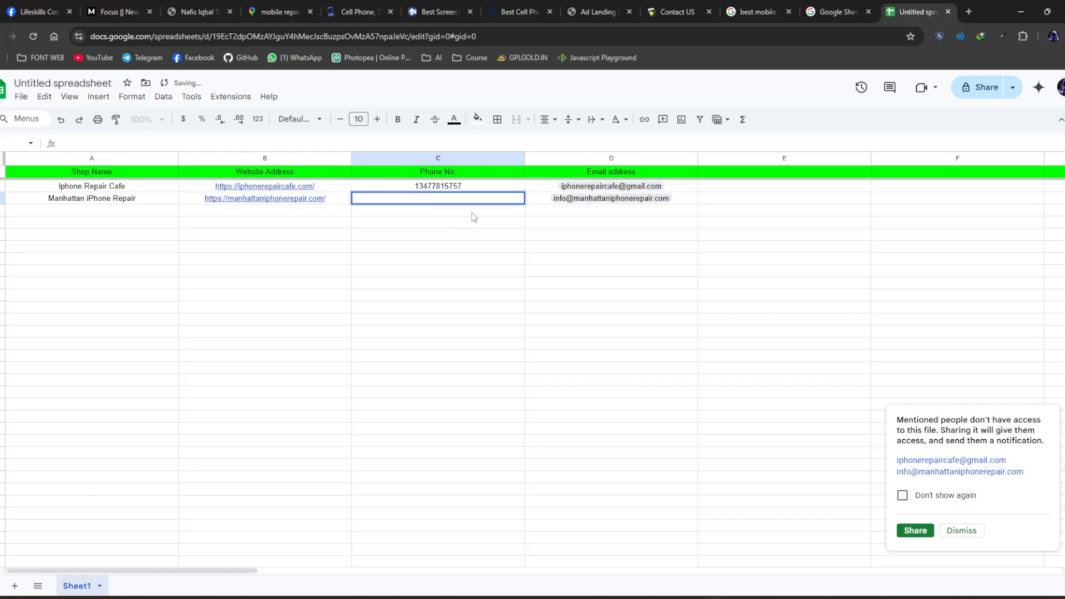
key("ctrl+v")
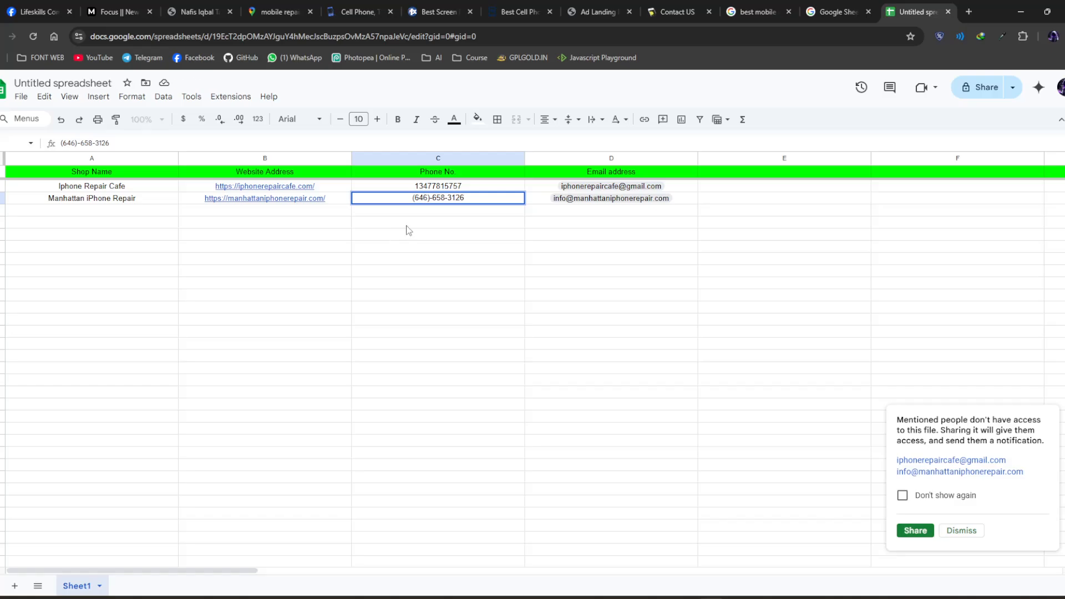
- Switch to the Google Maps results and examine where Manhattan iPhone Repair and the surrounding shops lie on the map
left_click(778, 173)
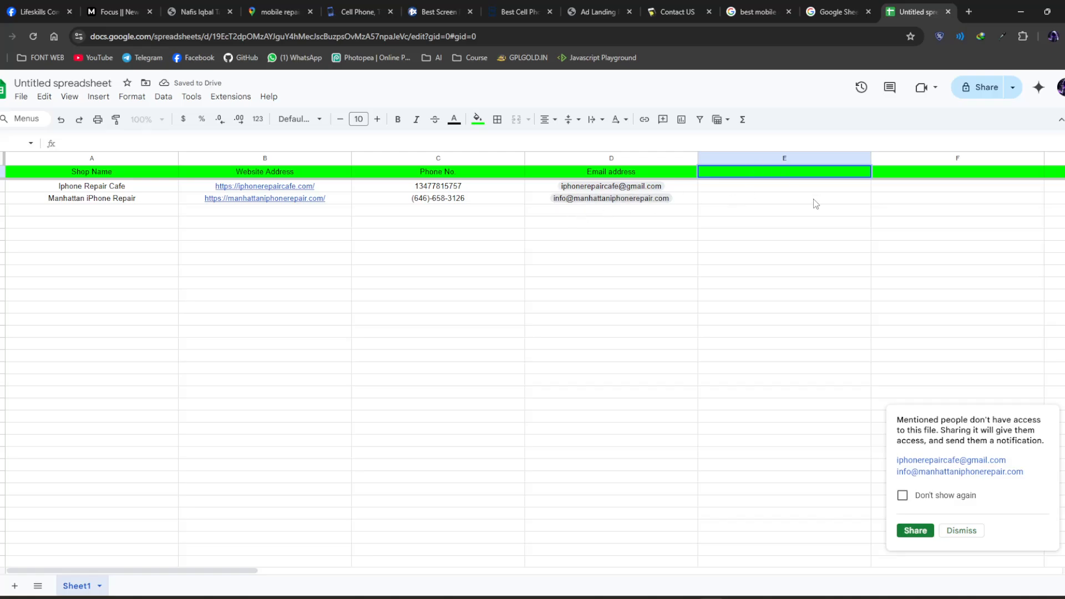
left_click(360, 10)
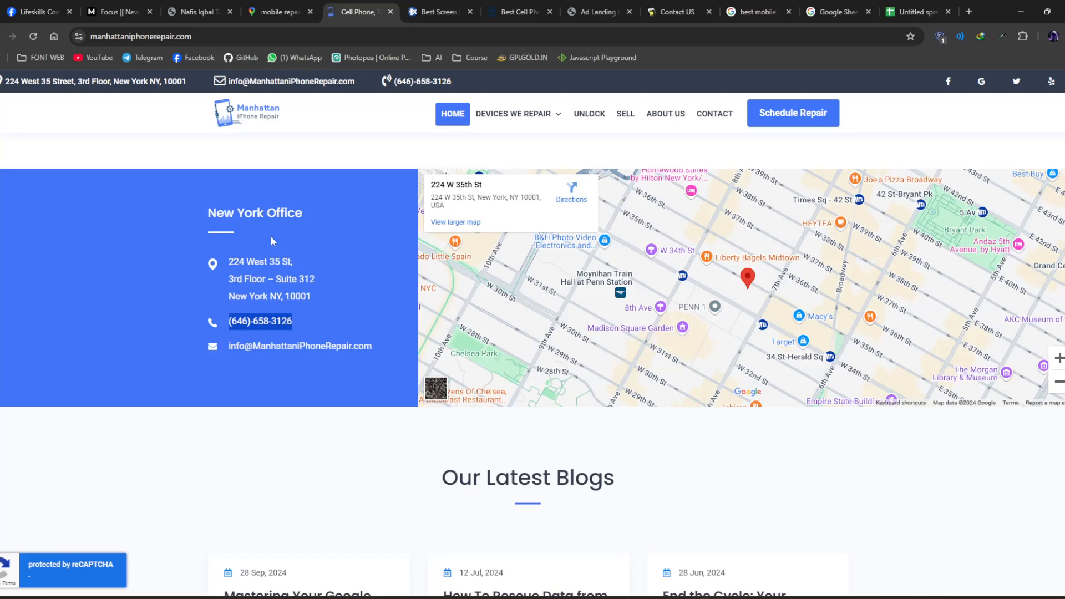
left_click(278, 12)
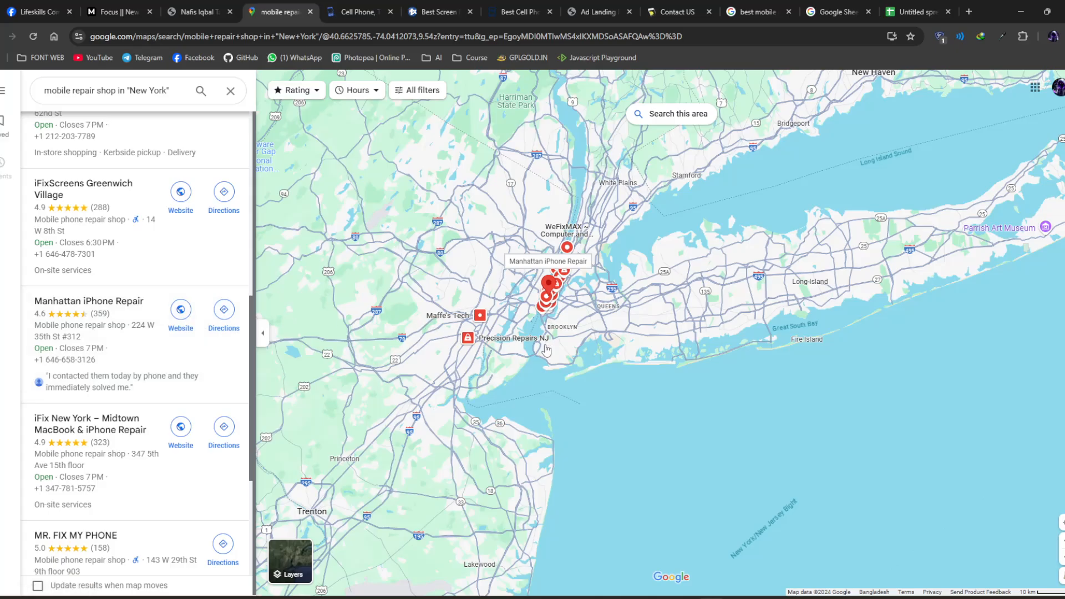
scroll(547, 350, "down", 10)
scroll(570, 248, "up", 2)
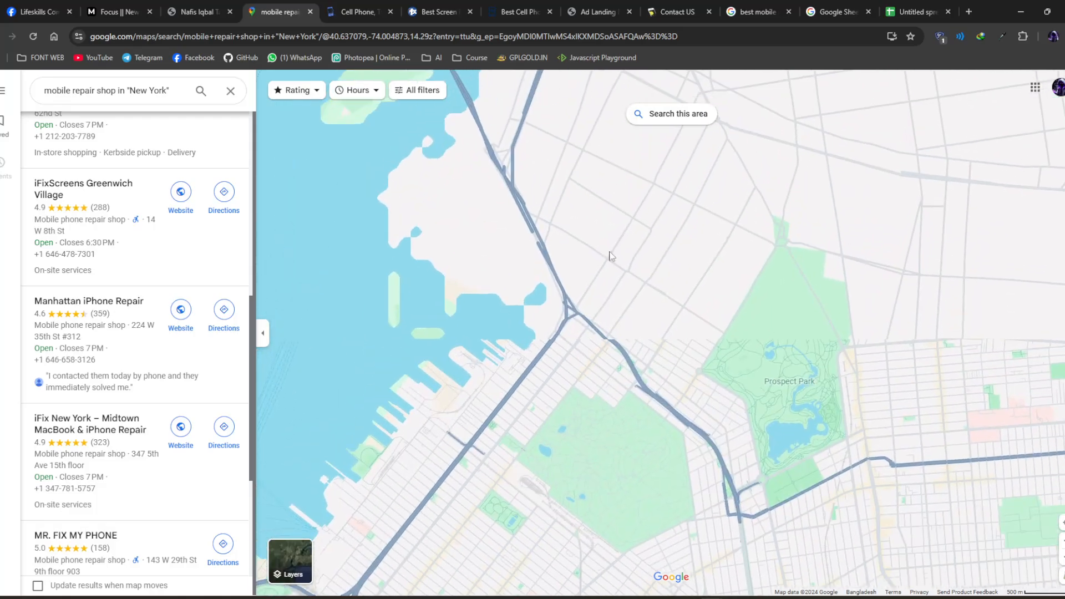
left_click_drag(611, 256, 526, 492)
left_click_drag(583, 244, 542, 483)
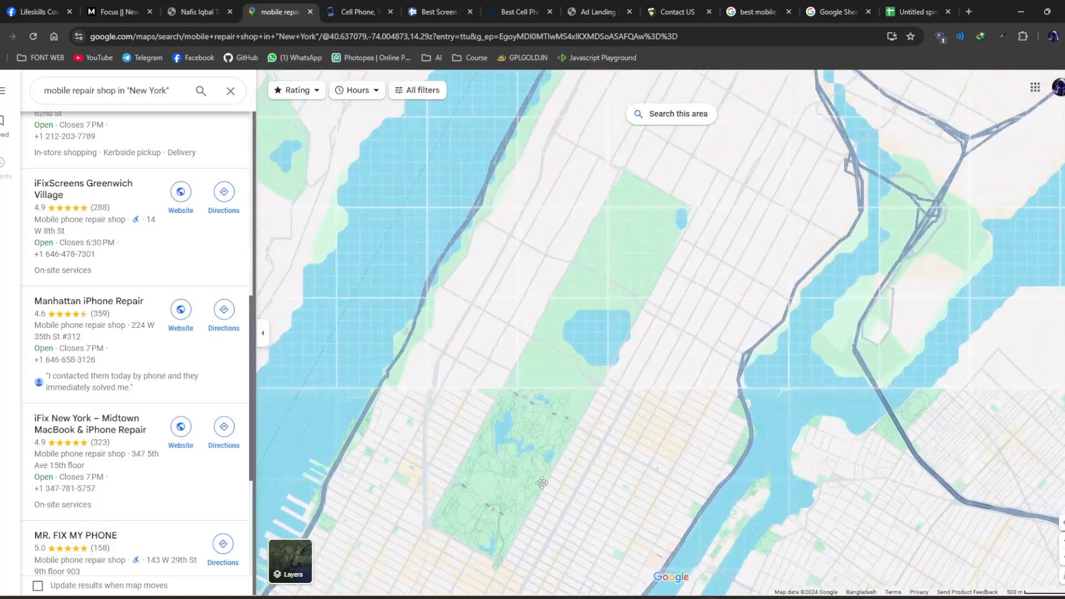
scroll(555, 444, "up", 10)
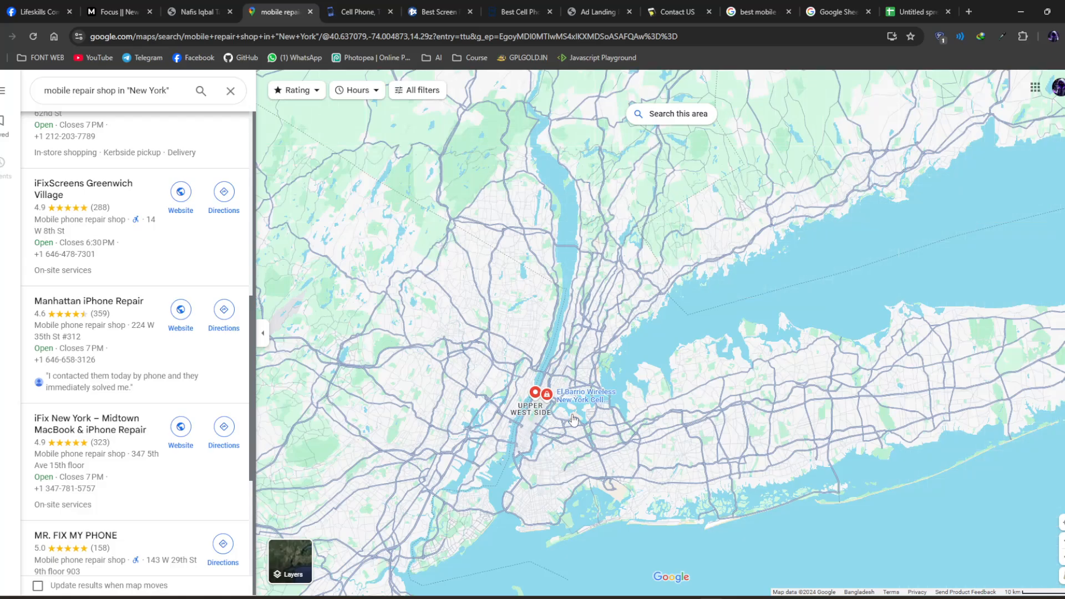
scroll(574, 420, "down", 5)
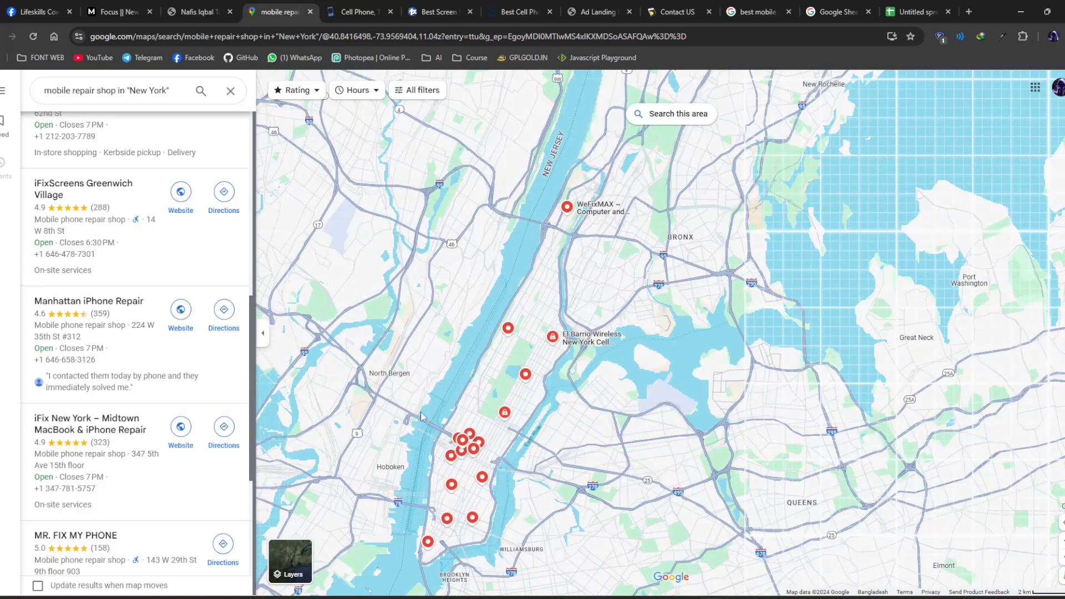
scroll(474, 484, "down", 4)
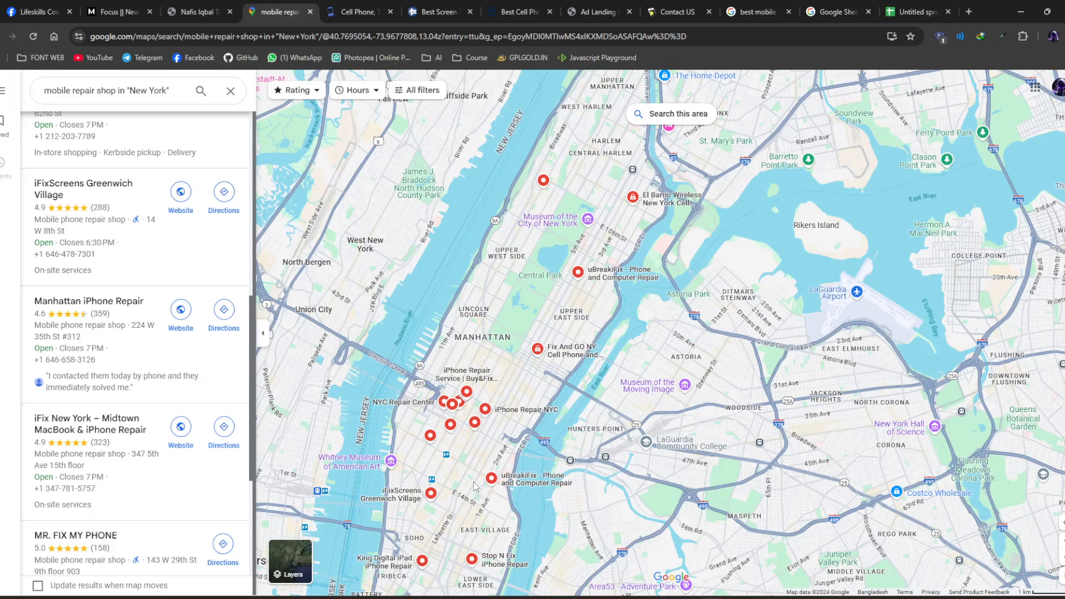
left_click_drag(498, 462, 580, 239)
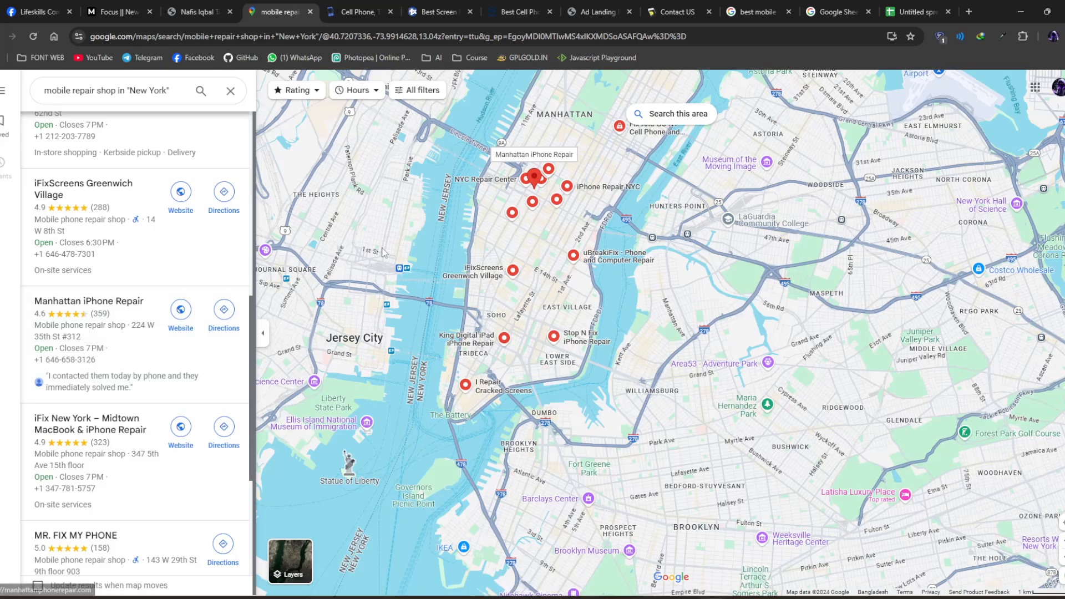
- Check the options for Manhattan iPhone Repair's location, open directions to it, and return to the search results
right_click(535, 183)
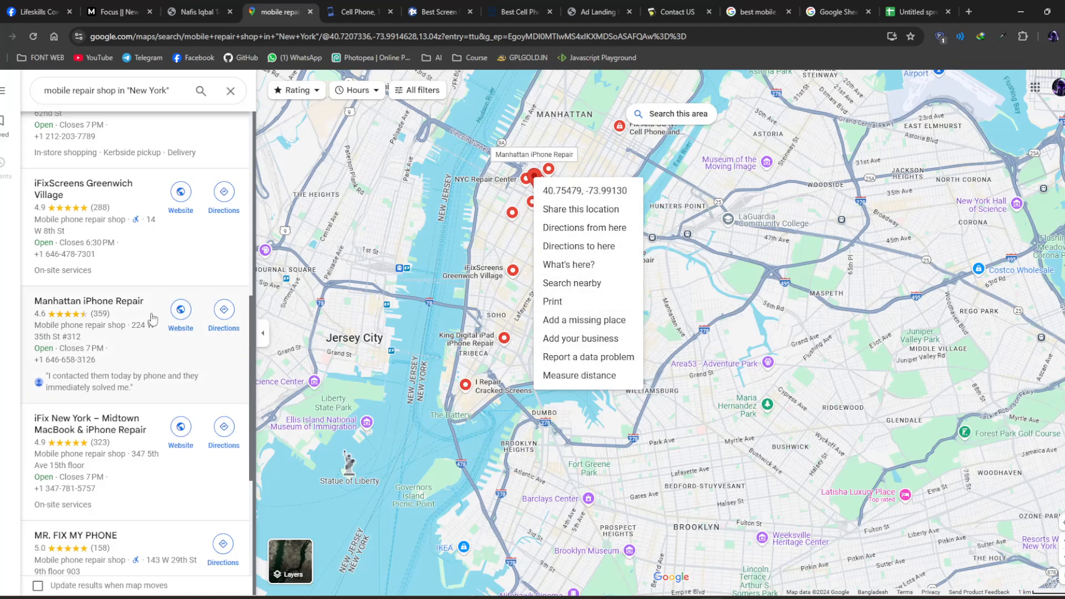
right_click(222, 320)
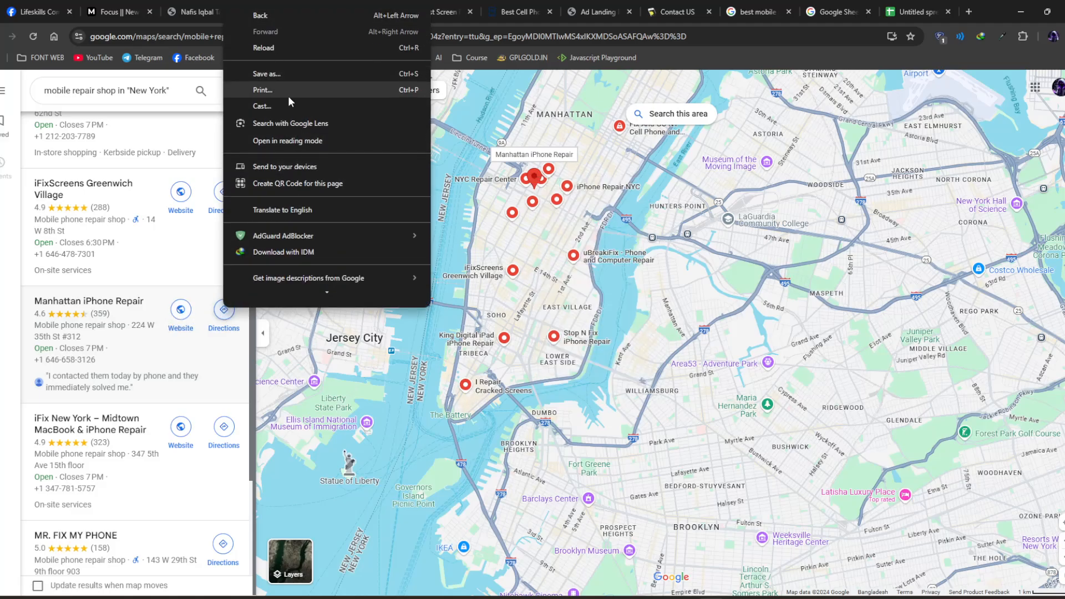
left_click(223, 321)
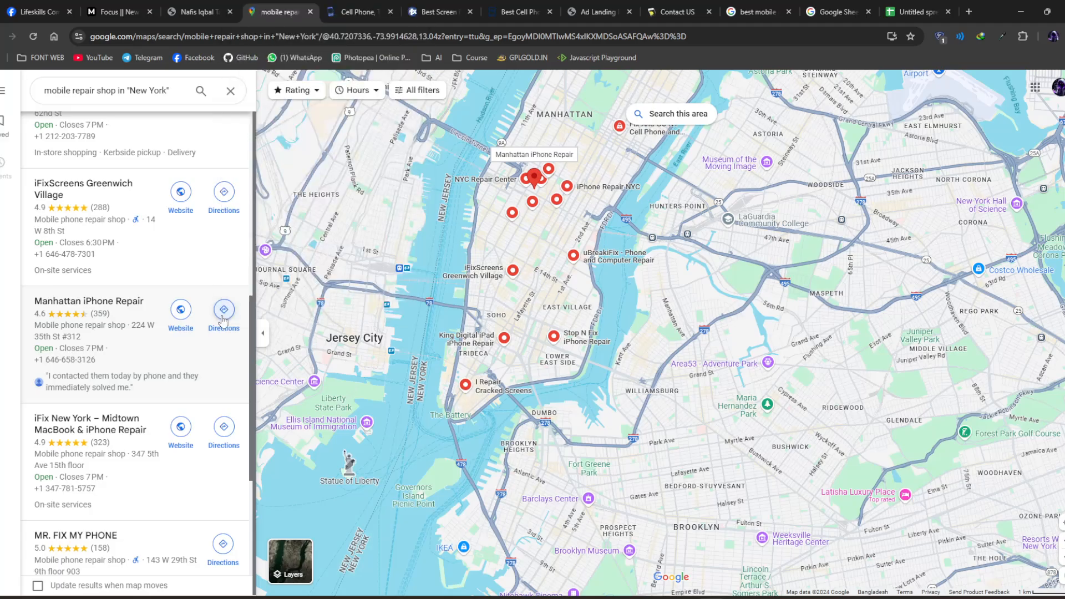
left_click(222, 320)
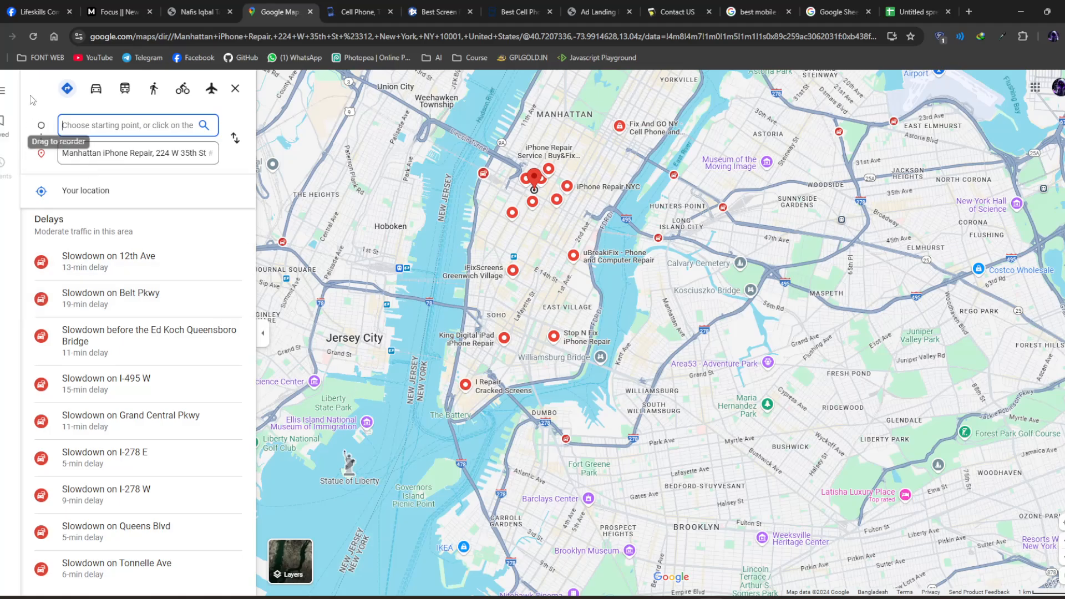
left_click(1, 37)
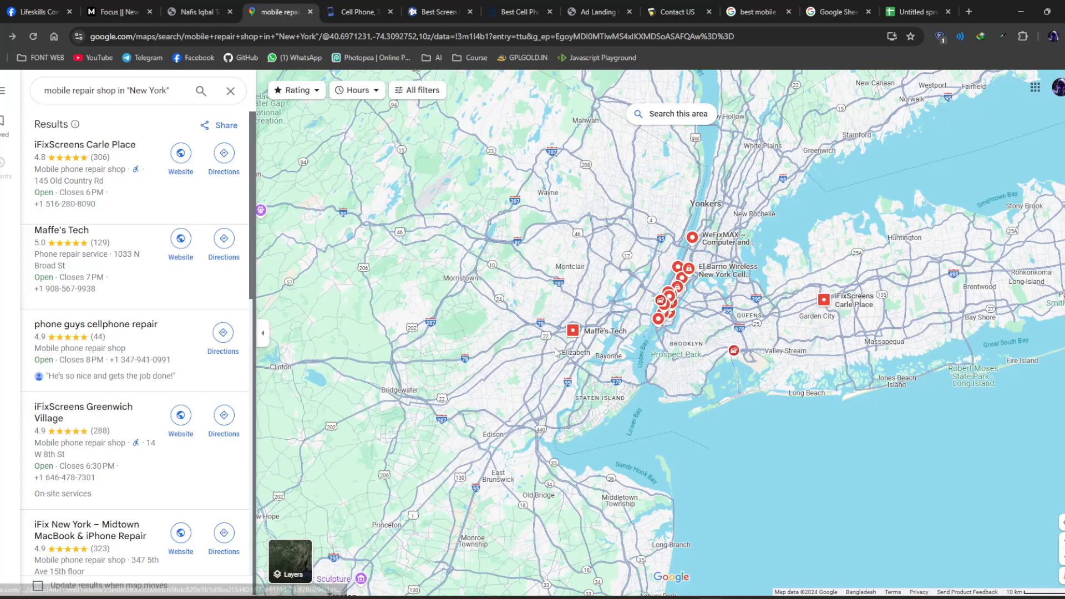
- Open the iFixScreens Carle Place listing and copy its share link
scroll(744, 369, "up", 5)
scroll(688, 367, "down", 5)
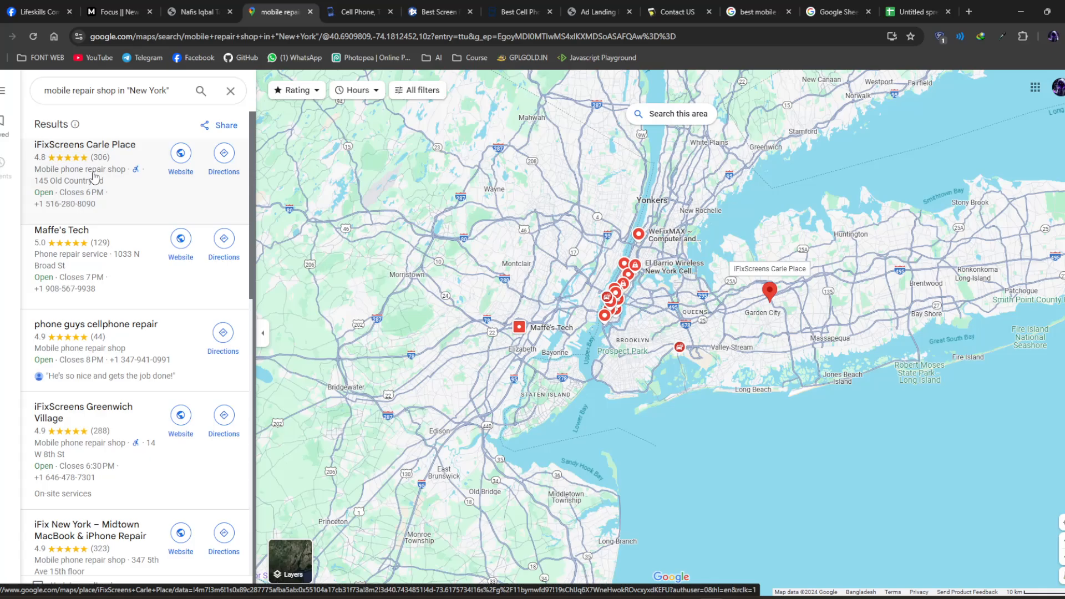
left_click(97, 193)
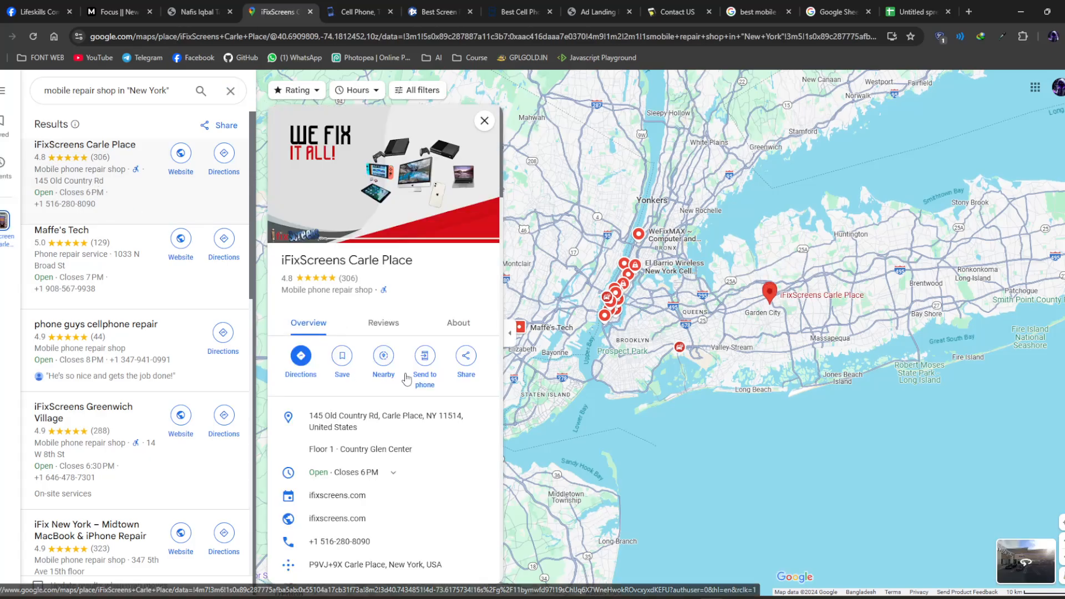
left_click(466, 360)
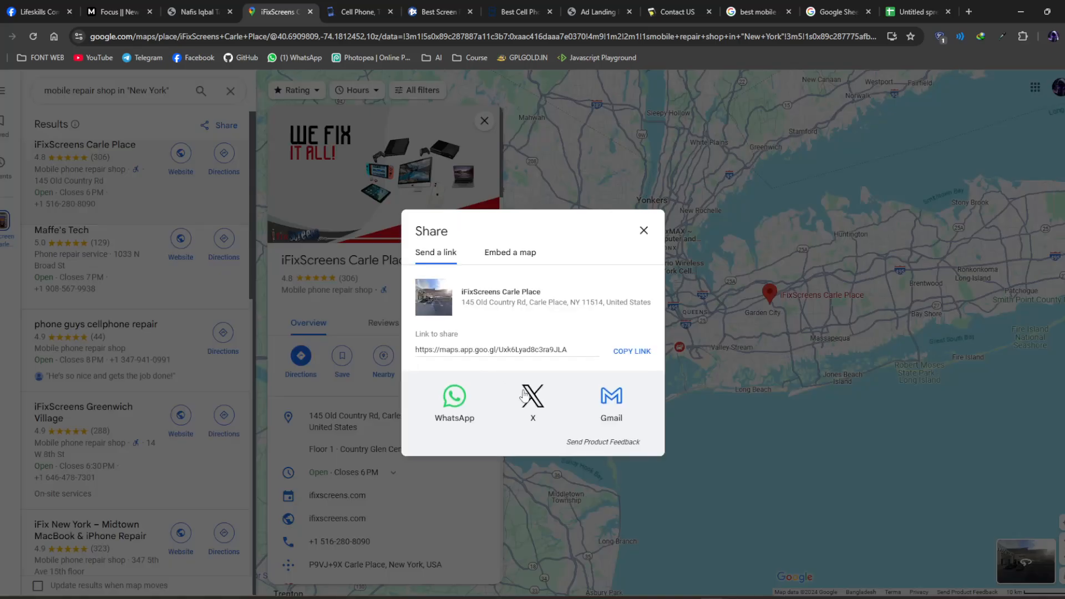
left_click(631, 358)
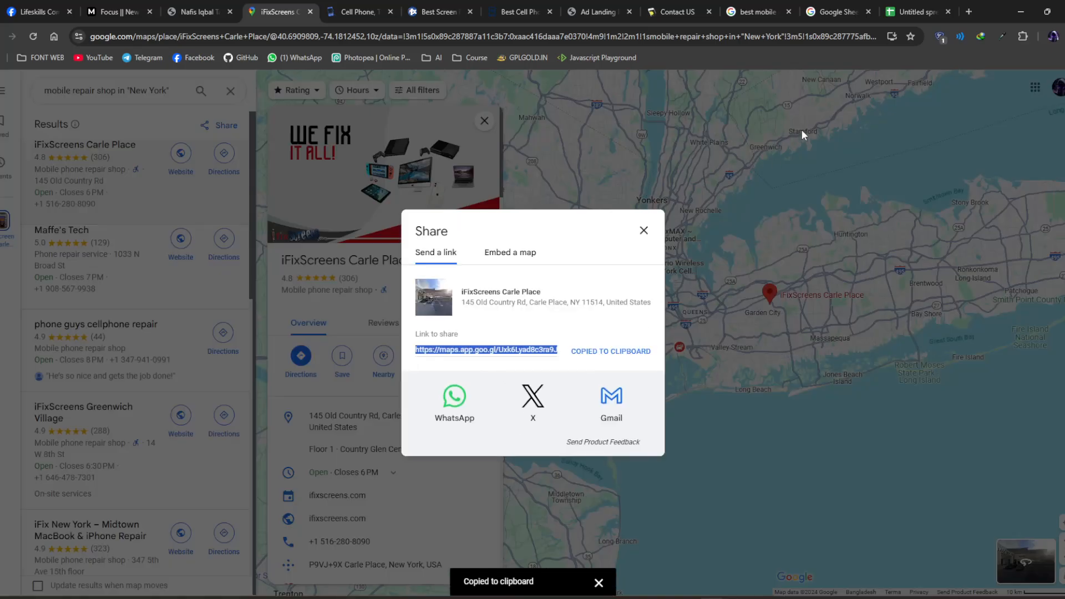
- Switch to the spreadsheet, add a Location header after Email address, and paste the copied map link into the first shop's row
left_click(910, 11)
key("Return")
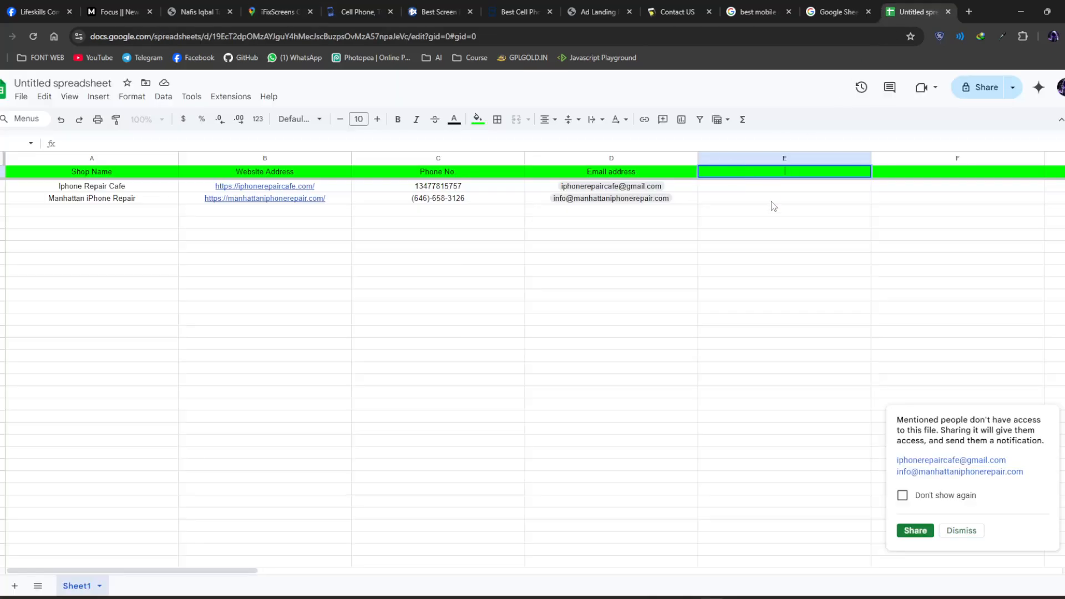
type("Location")
left_click(784, 187)
key("ctrl+v")
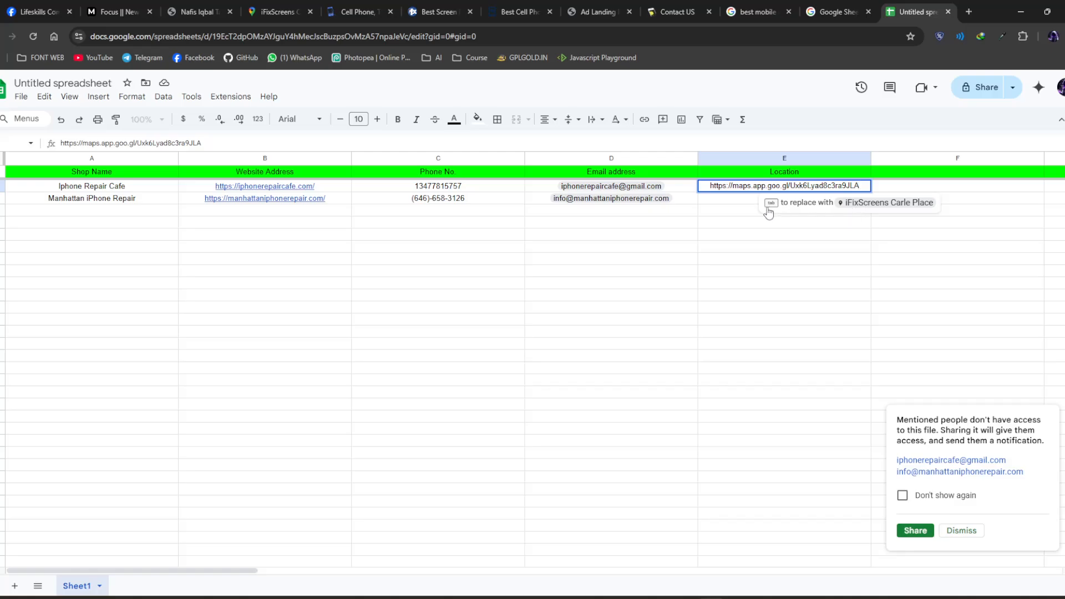
- Discard the pasted map link and clear the Location header
key("Escape")
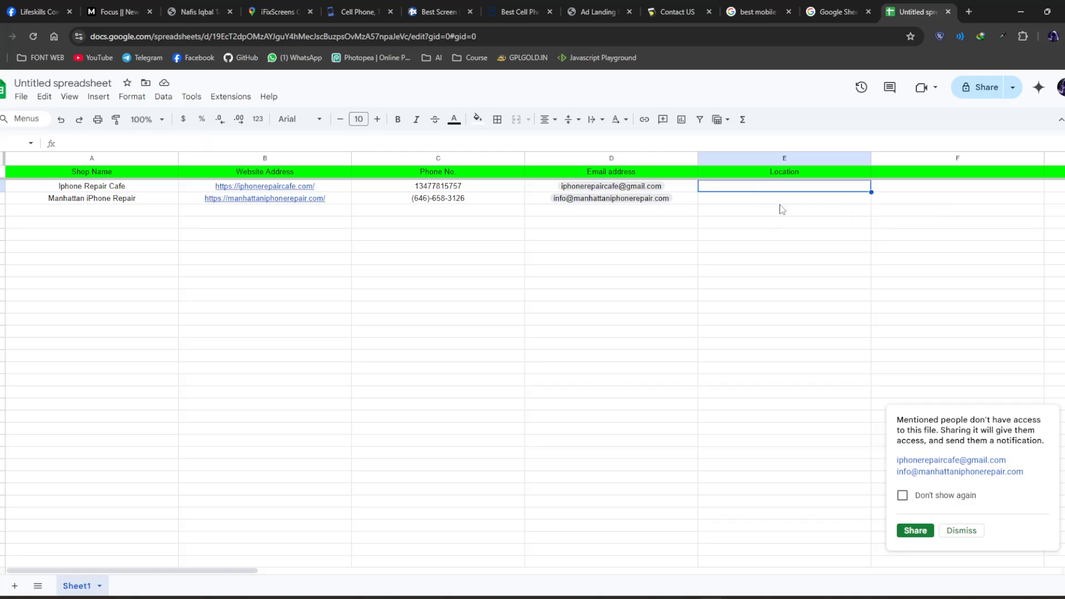
key("Up")
key("Delete")
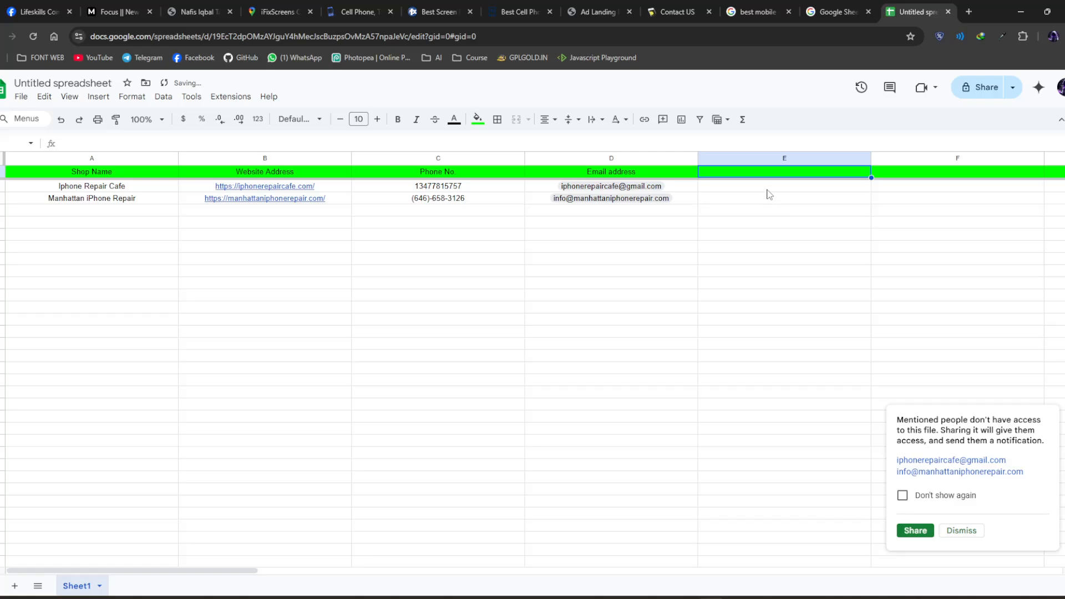
- Add a Location header after Email address, paste the copied map link into the first shop's row as a place chip, and preview it
double_click(774, 173)
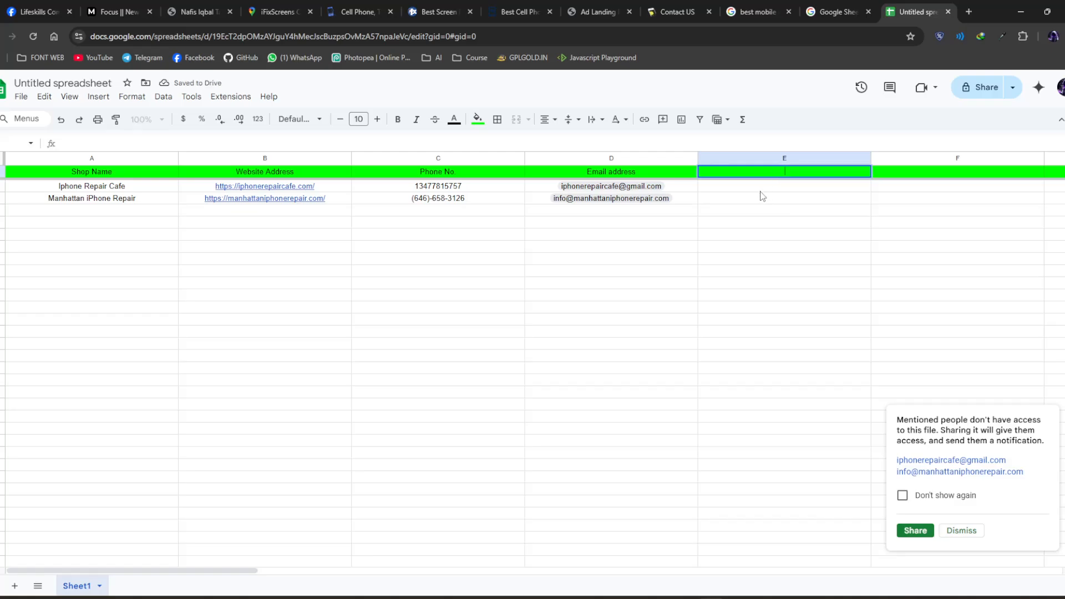
type("Location")
left_click(787, 189)
key("ctrl+v")
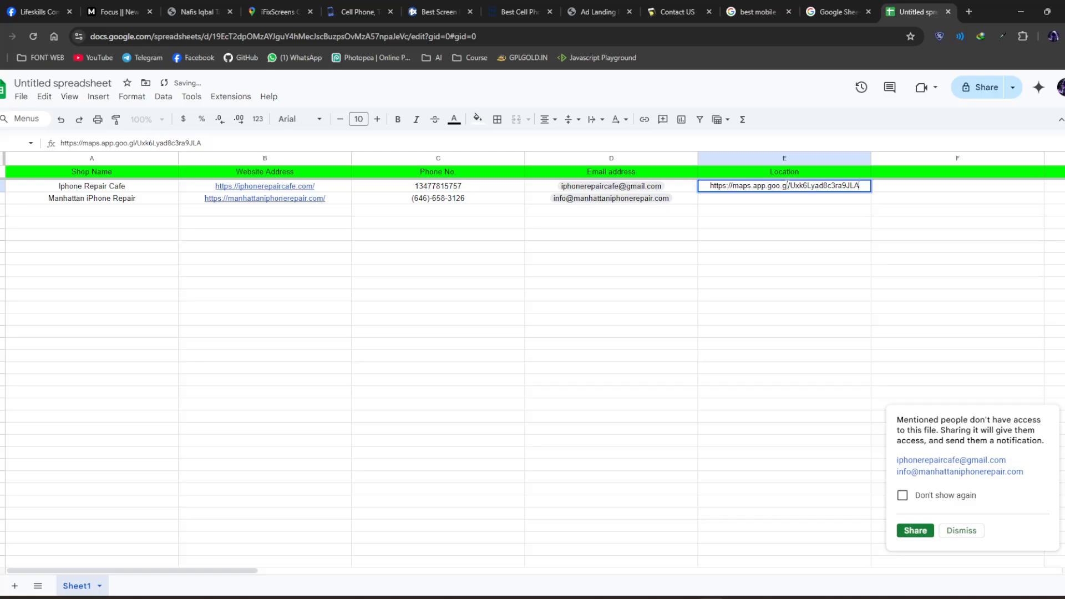
key("Tab")
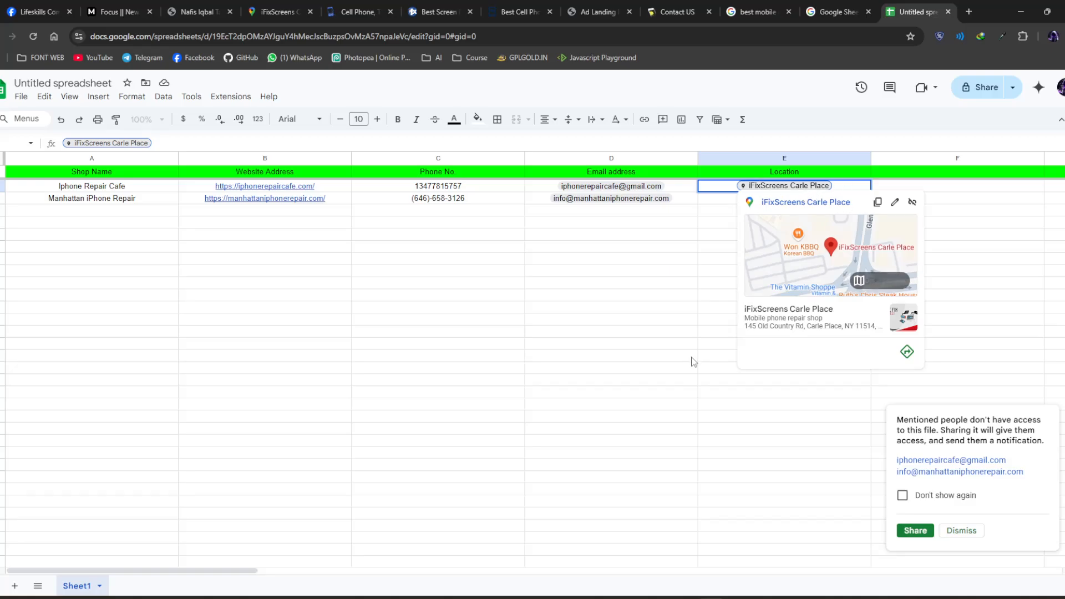
left_click(688, 333)
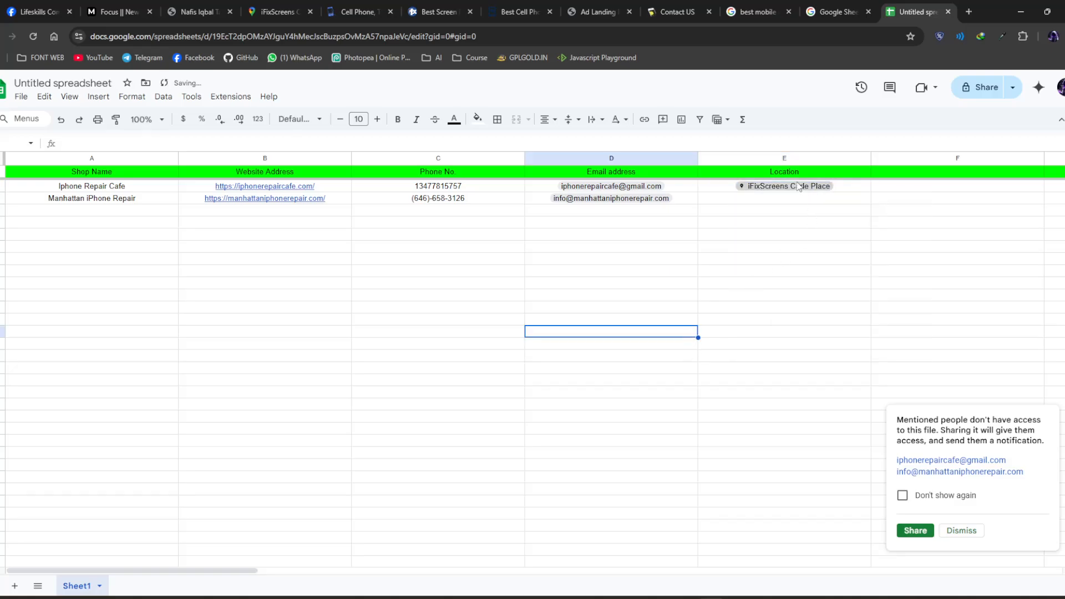
mouse_move(798, 188)
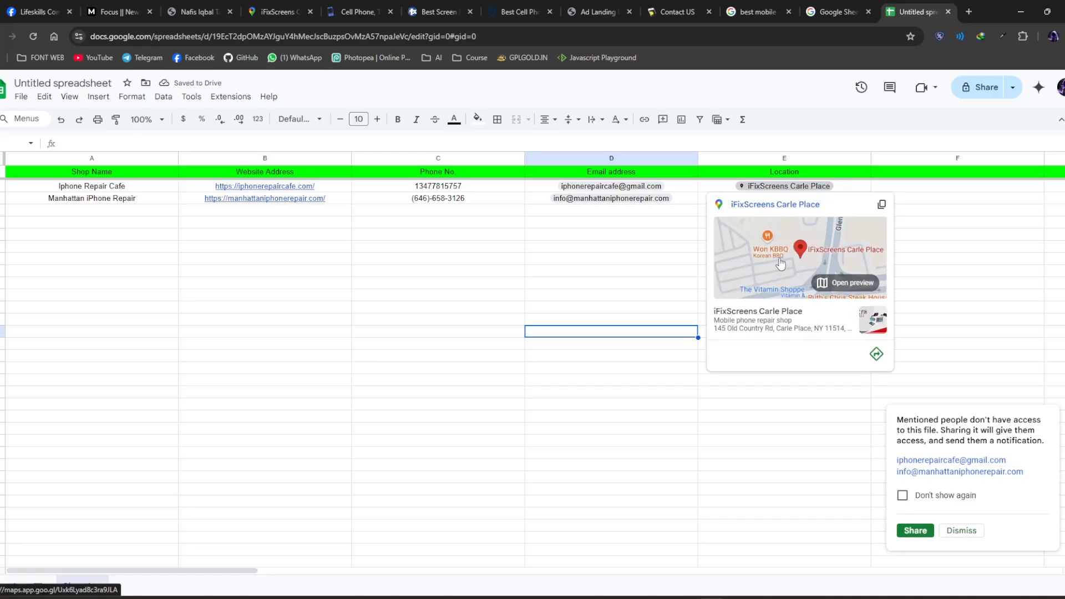
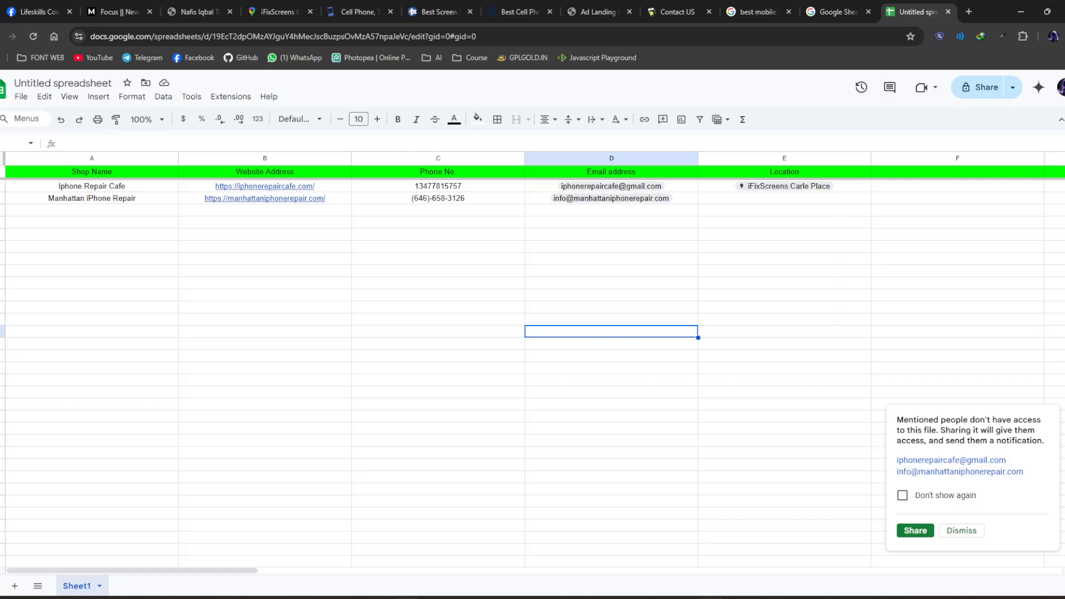
left_click(785, 224)
left_click(783, 202)
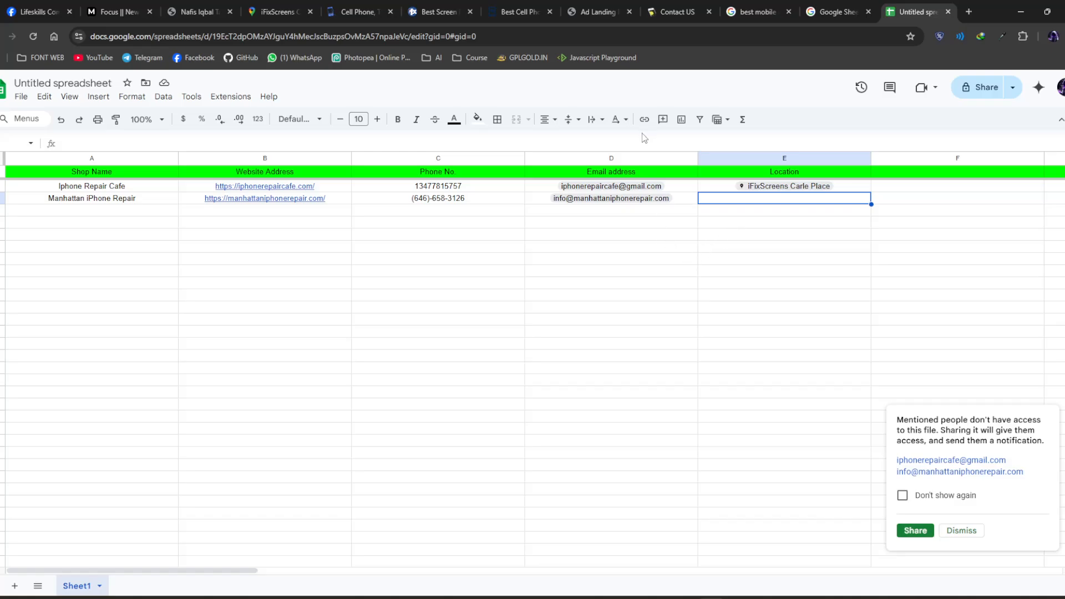
mouse_move(606, 200)
mouse_move(788, 187)
mouse_move(740, 187)
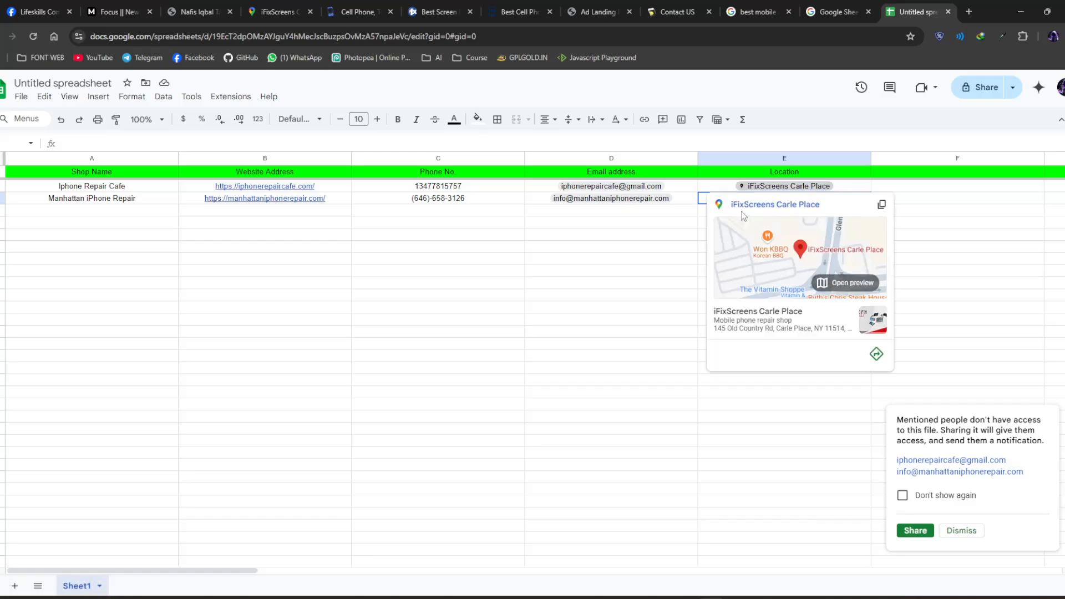
left_click(613, 216)
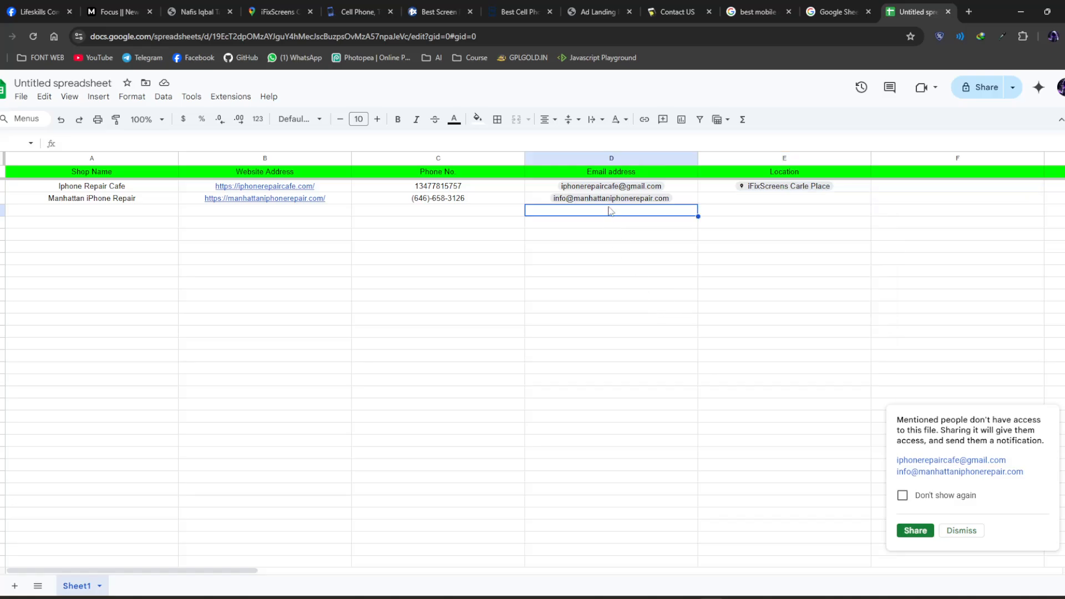
left_click(747, 210)
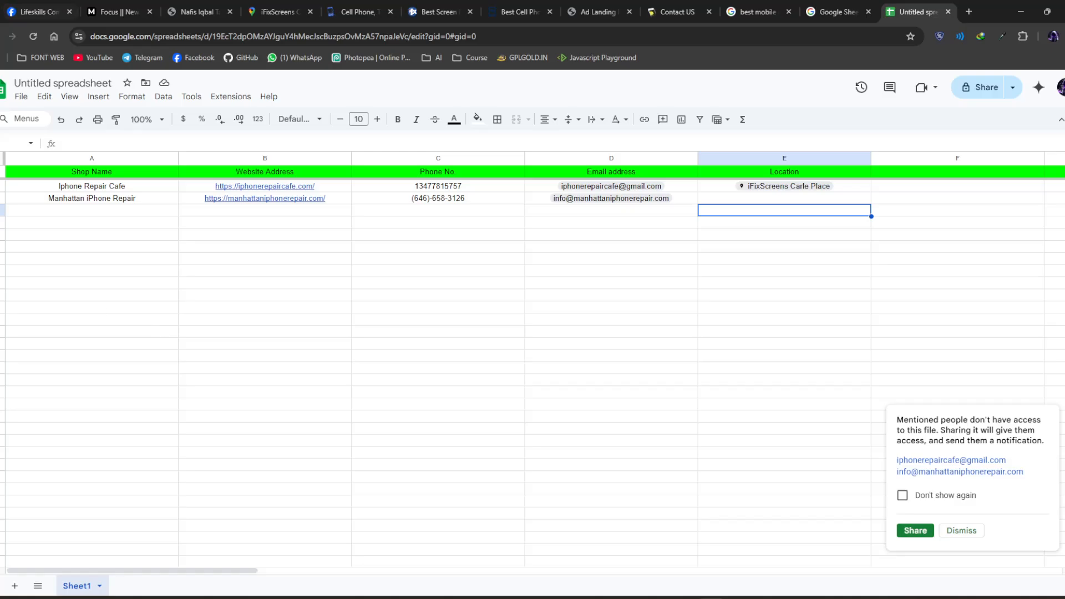
- Open the Facebook page linked in the Manhattan iPhone Repair website's footer in a new tab, and return to the website
left_click(357, 12)
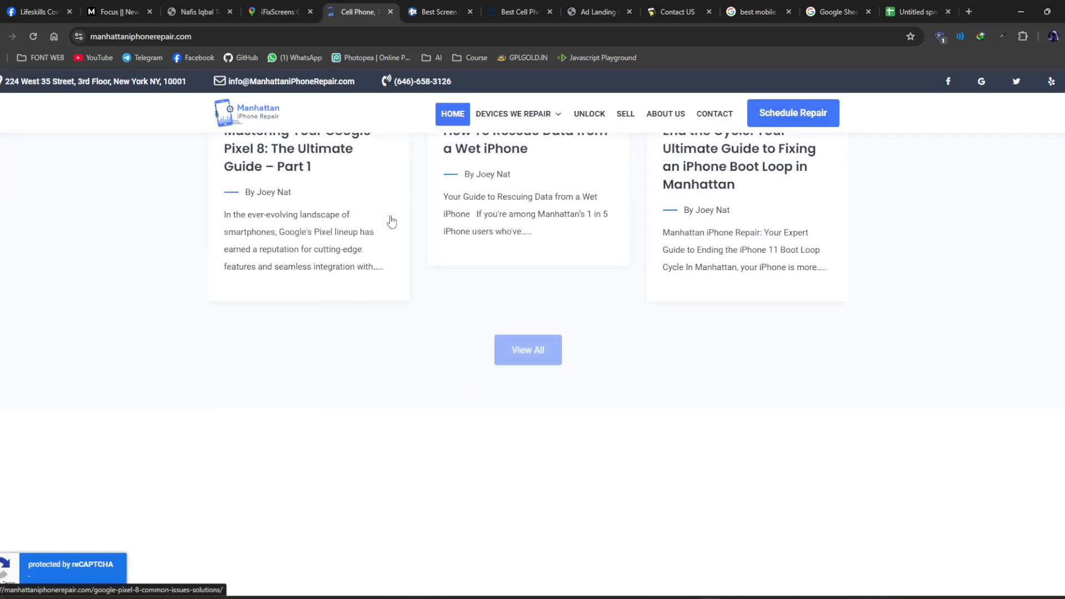
scroll(571, 345, "down", 10)
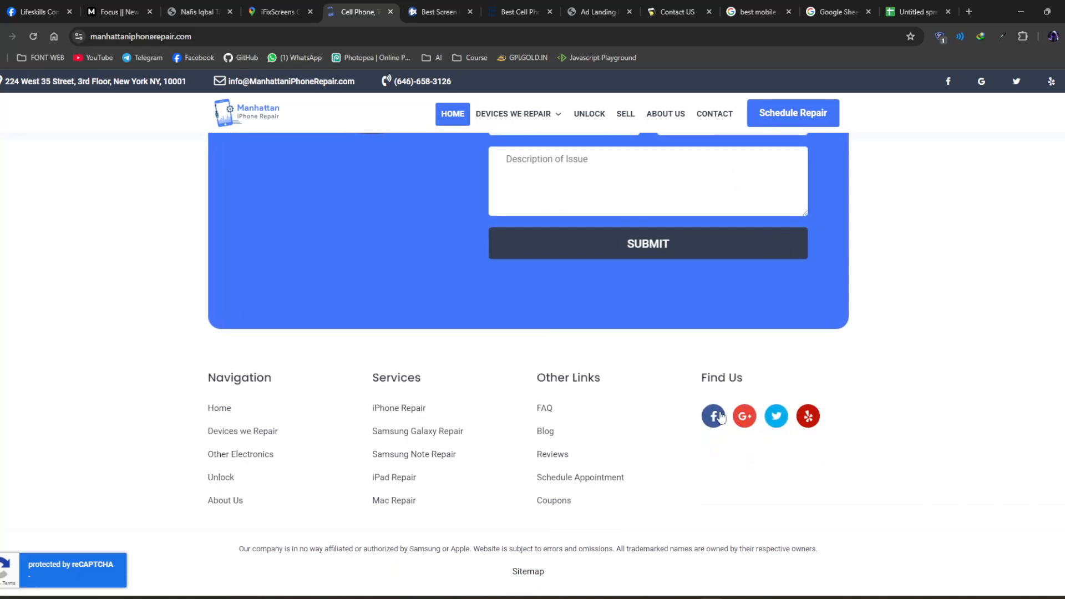
right_click(714, 417)
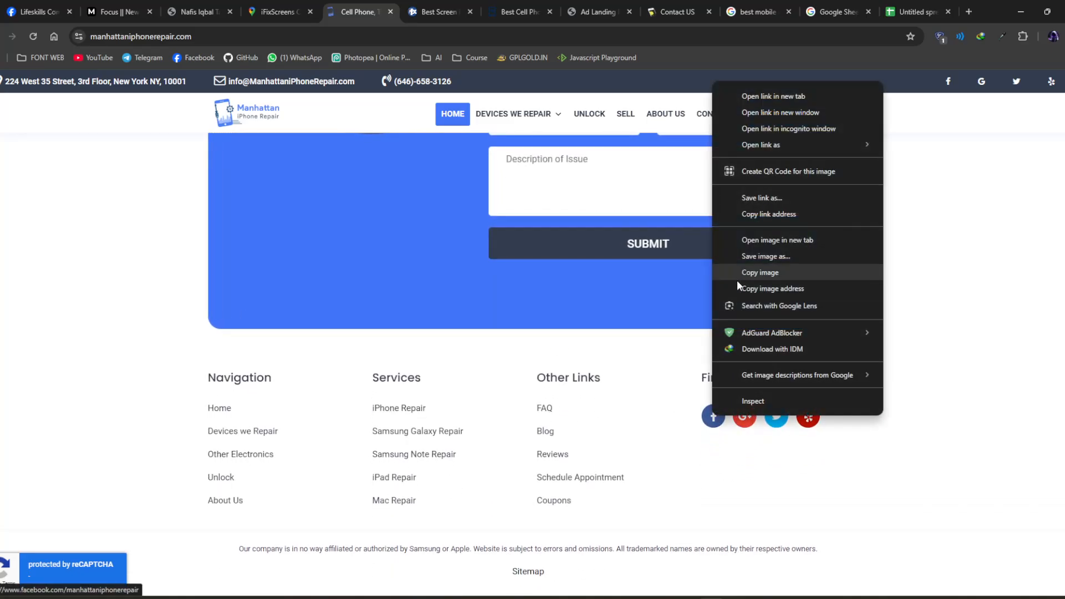
left_click(774, 96)
left_click(382, 7)
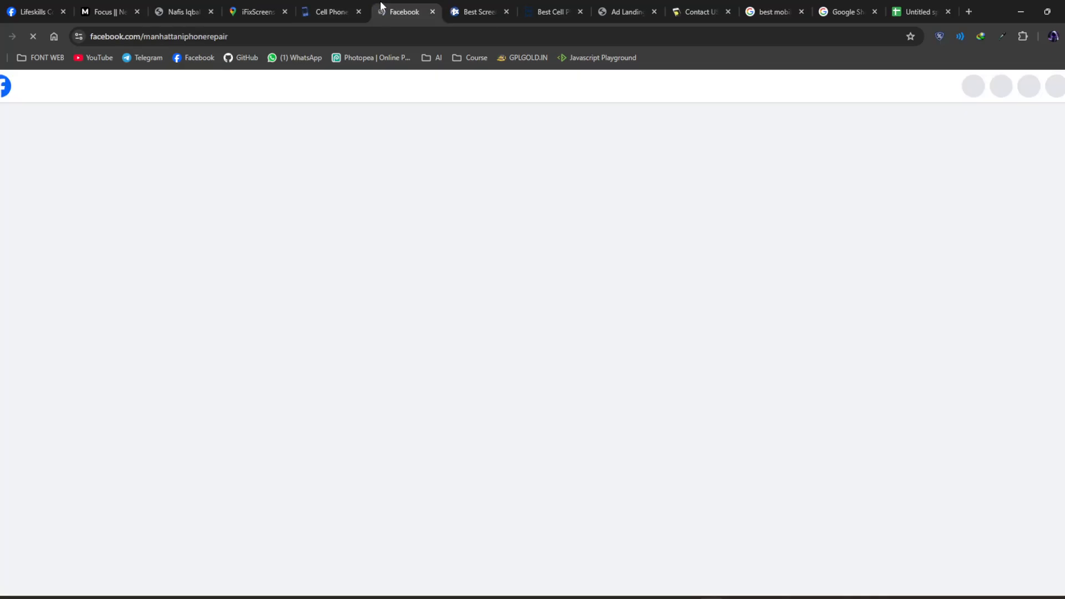
left_click(326, 12)
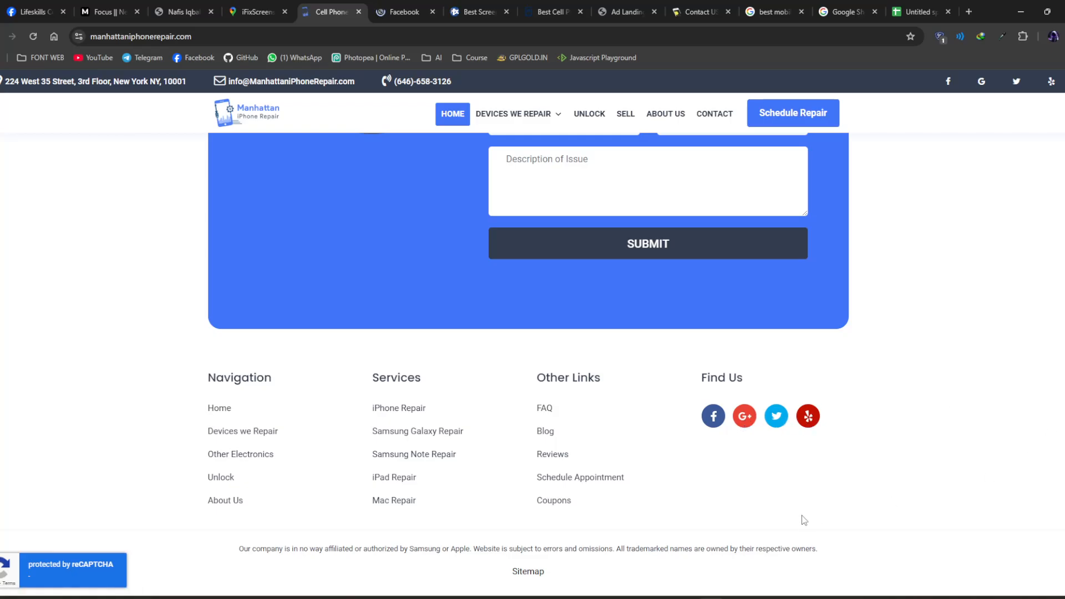
- Switch back to the spreadsheet and clear the website address in the Manhattan iPhone Repair row
left_click(928, 13)
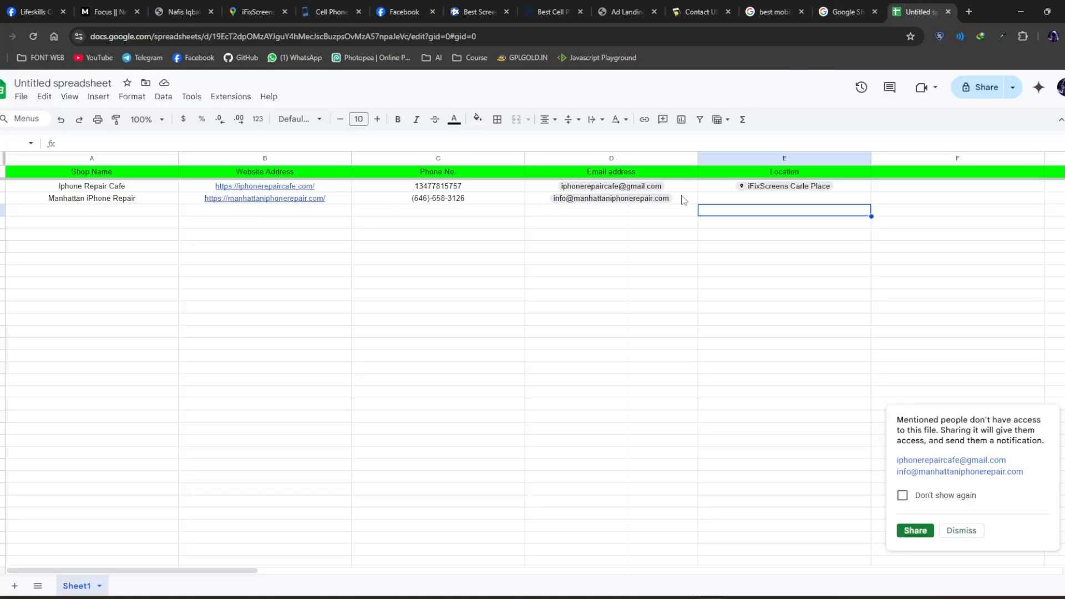
left_click(344, 199)
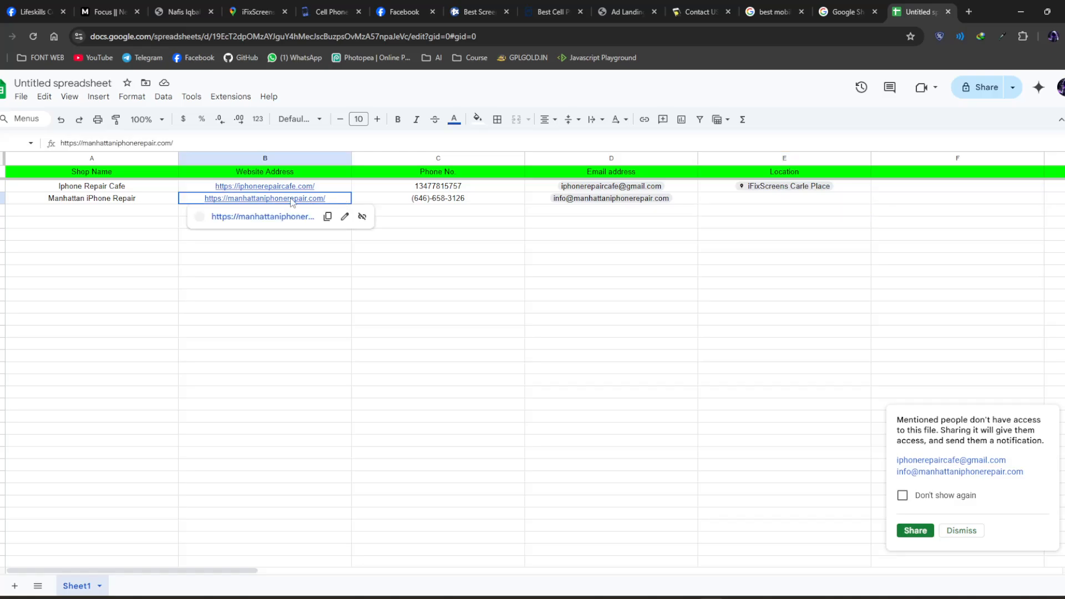
left_click(298, 333)
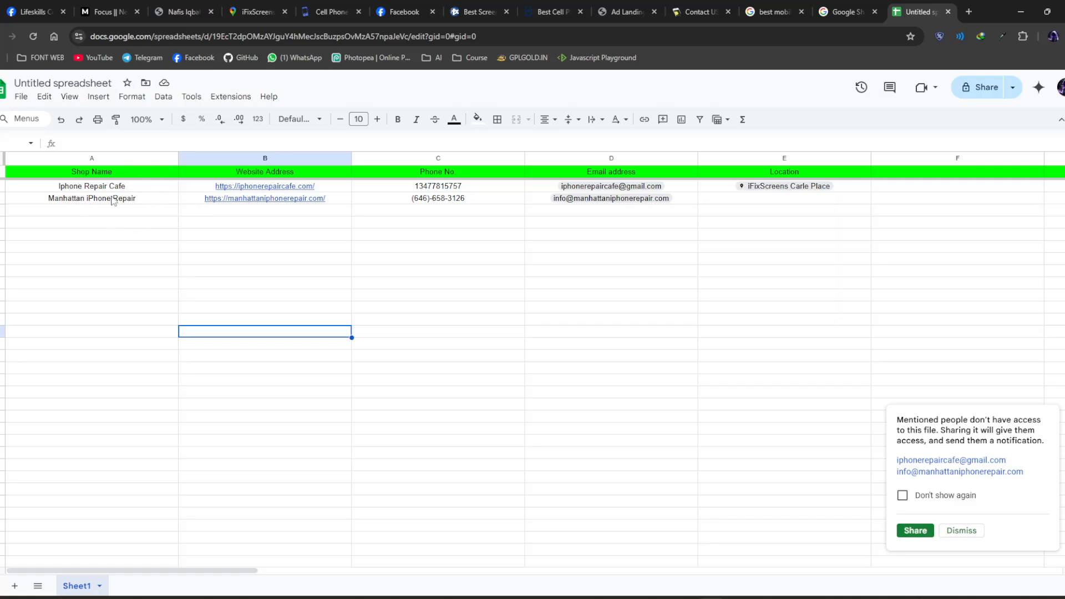
left_click(332, 197)
left_click_drag(333, 197, 183, 199)
key("ctrl+x")
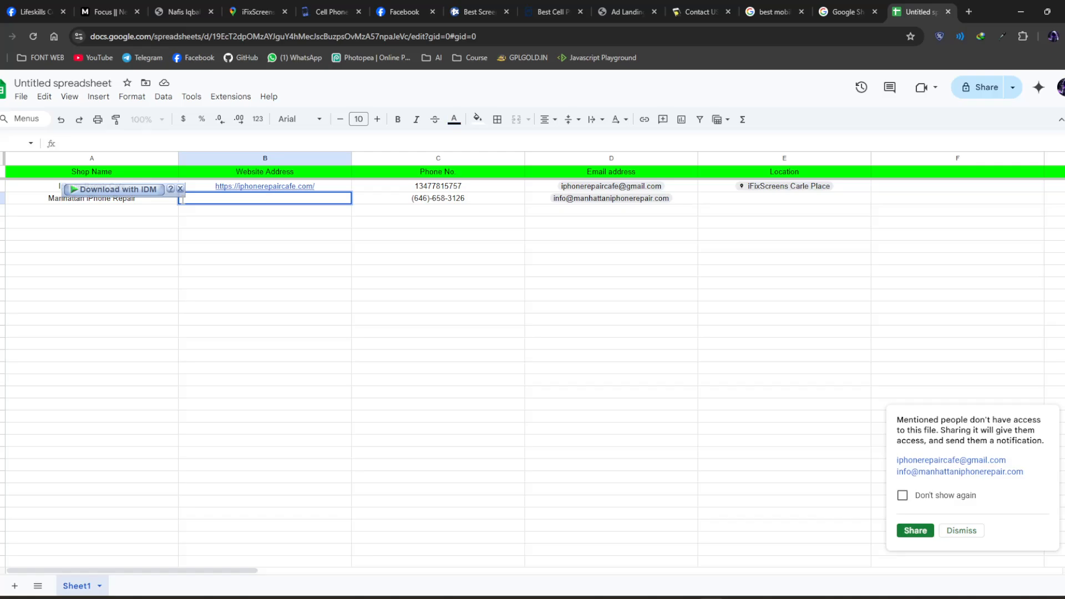
left_click(444, 236)
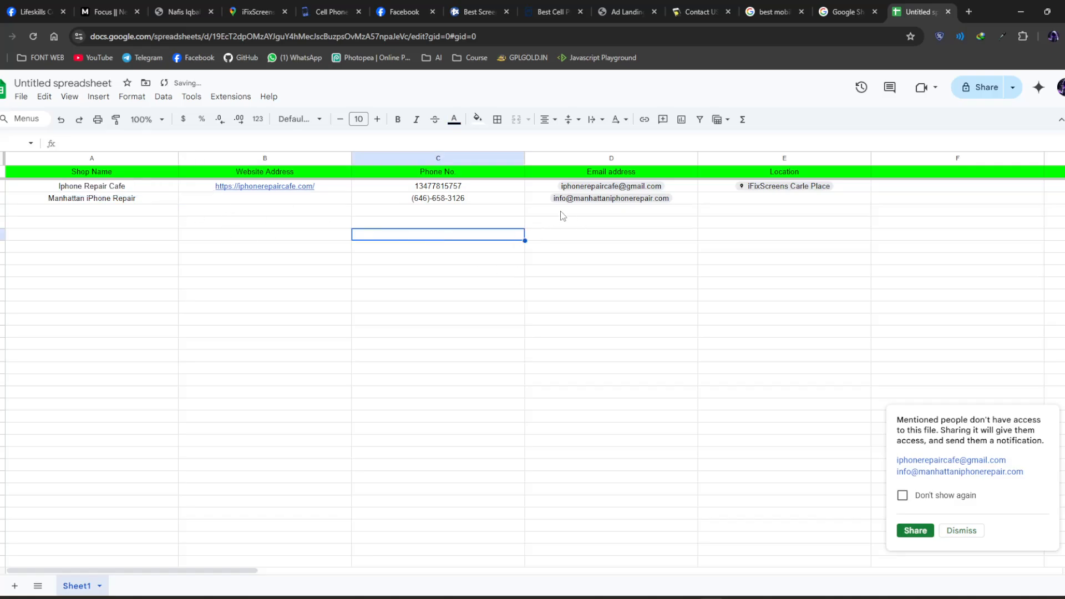
left_click(815, 201)
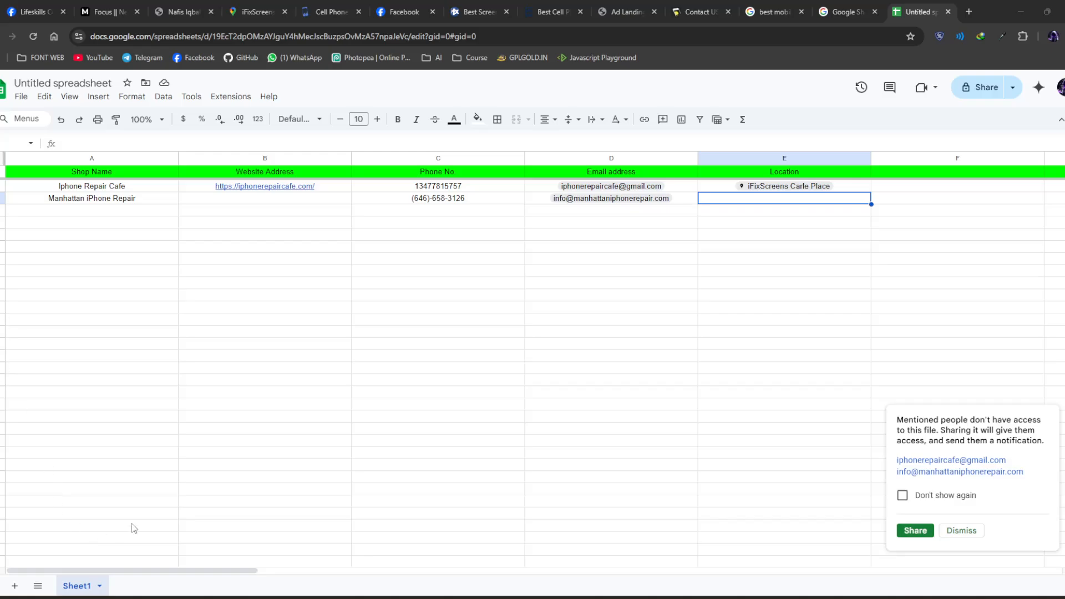
key("alt+Tab")
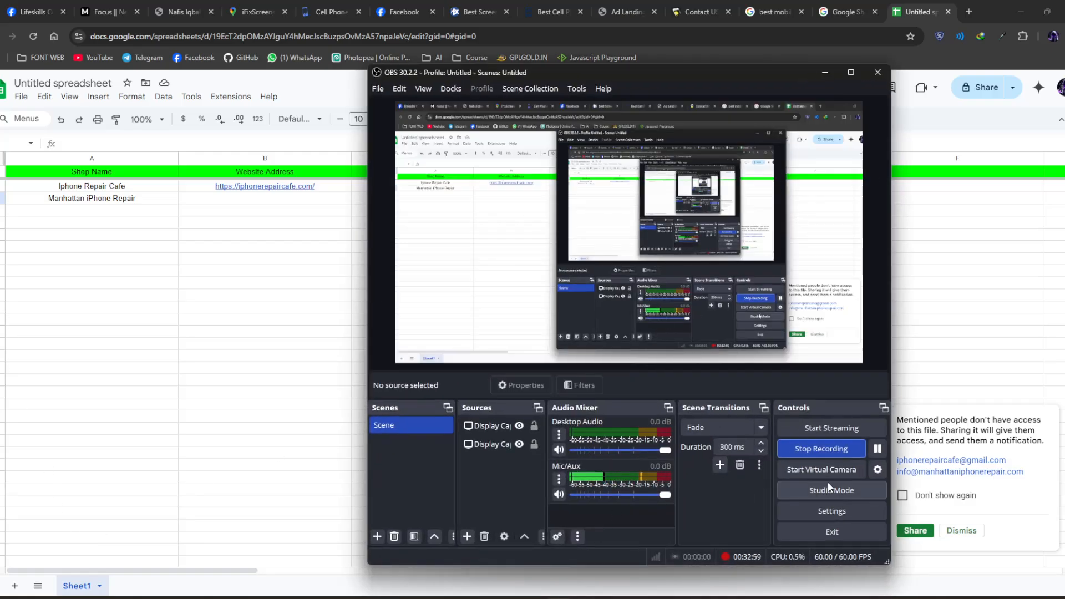